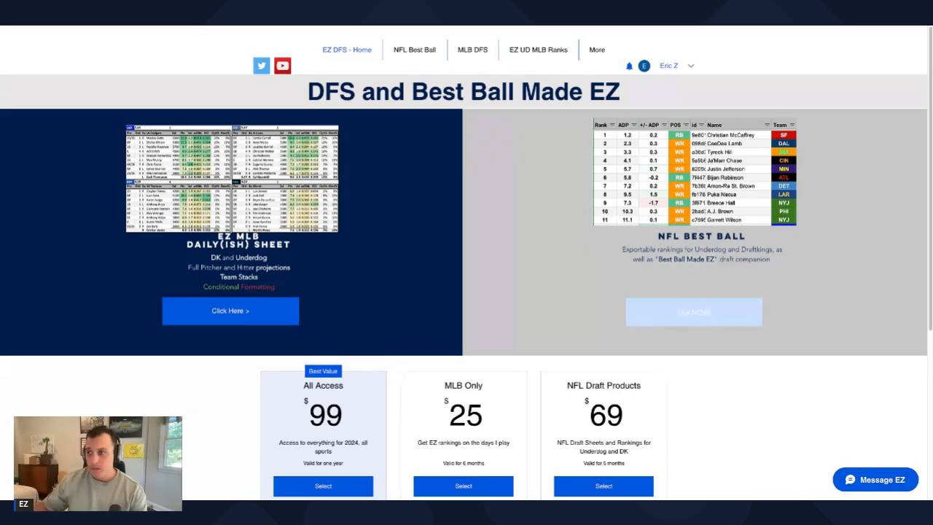
- Open the NFL Best Ball page and look through its Underdog and Draftkings rankings
{"action": "left_click", "coordinate": [694, 311]}
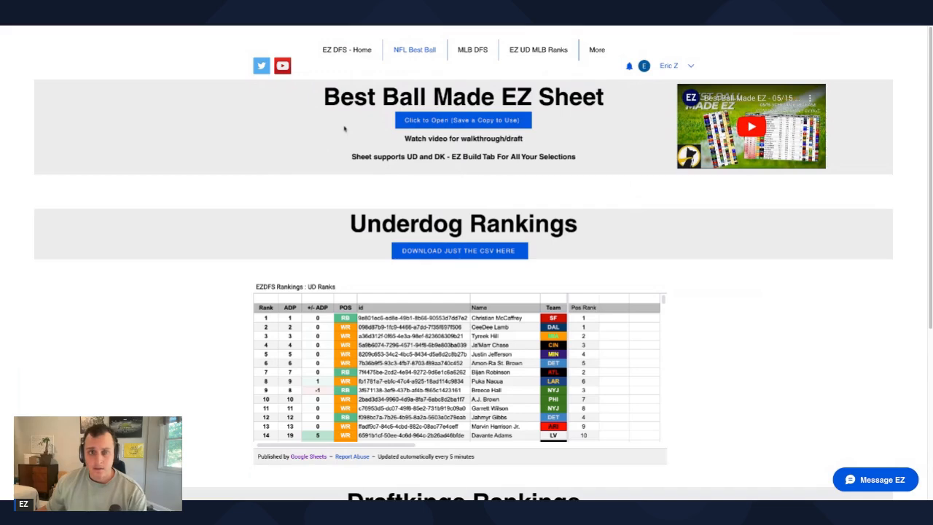
{"action": "scroll", "coordinate": [345, 129], "scroll_direction": "down", "scroll_amount": 1}
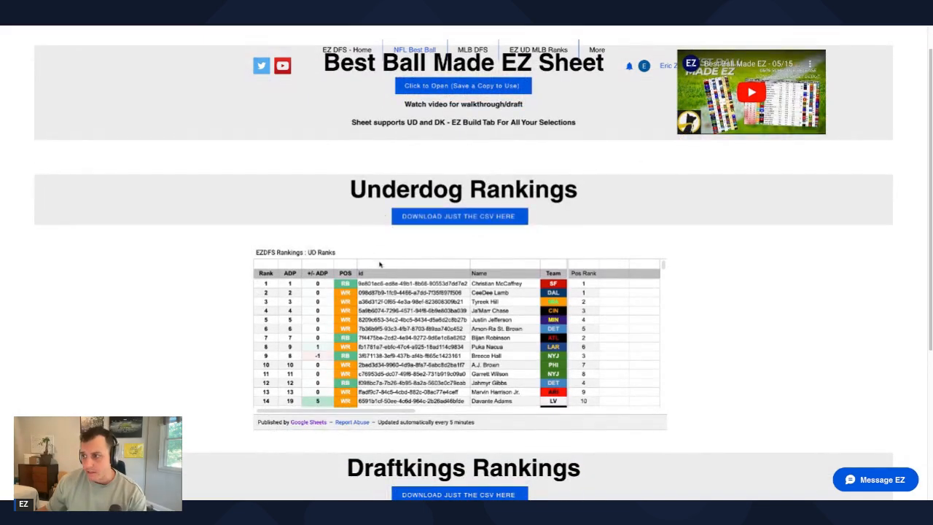
{"action": "scroll", "coordinate": [347, 341], "scroll_direction": "down", "scroll_amount": 1}
{"action": "scroll", "coordinate": [187, 338], "scroll_direction": "down", "scroll_amount": 3}
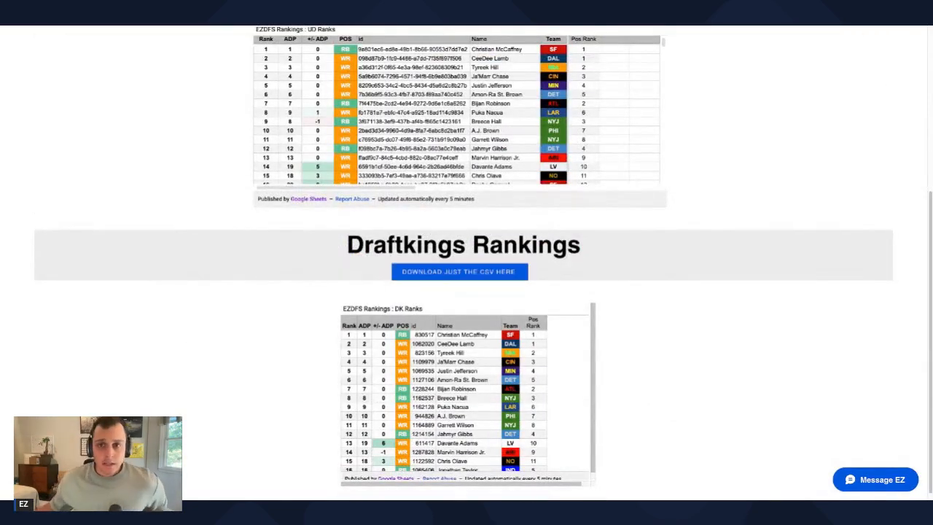
{"action": "scroll", "coordinate": [467, 263], "scroll_direction": "up", "scroll_amount": 1}
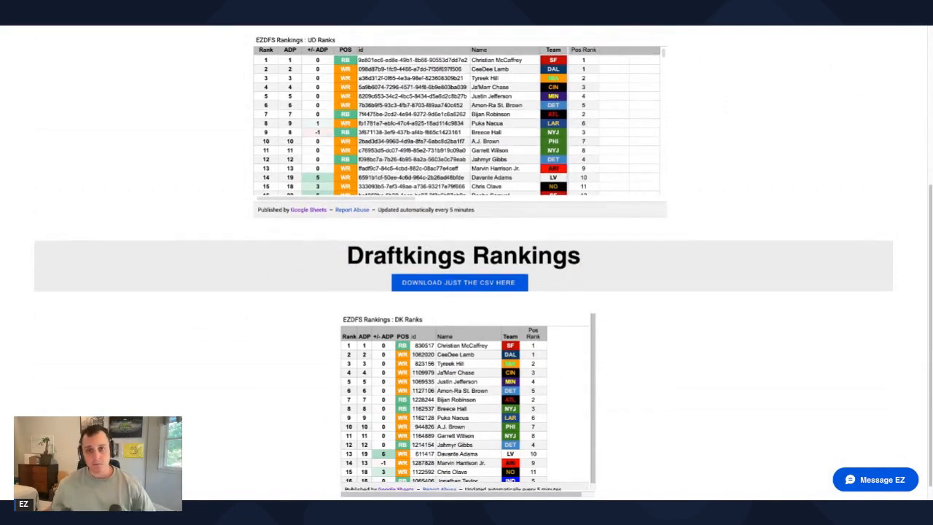
{"action": "scroll", "coordinate": [296, 258], "scroll_direction": "up", "scroll_amount": 3}
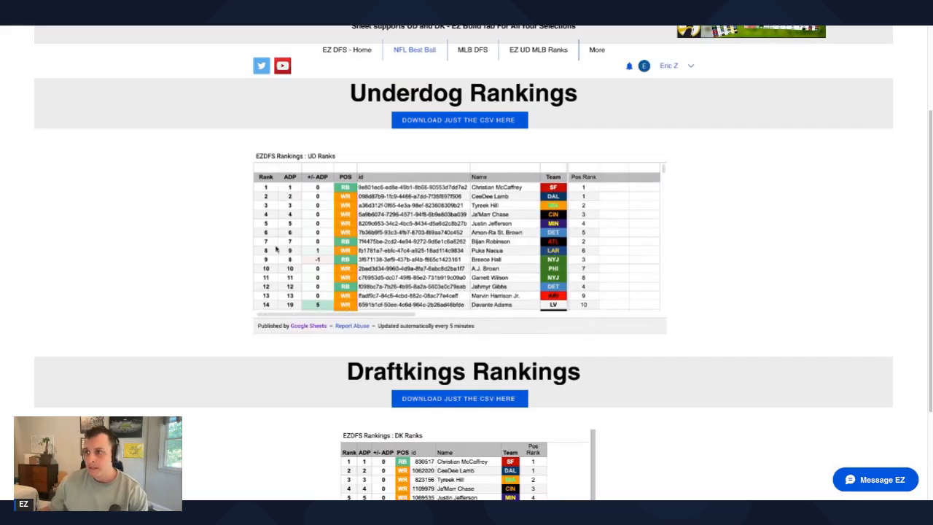
{"action": "scroll", "coordinate": [248, 226], "scroll_direction": "up", "scroll_amount": 3}
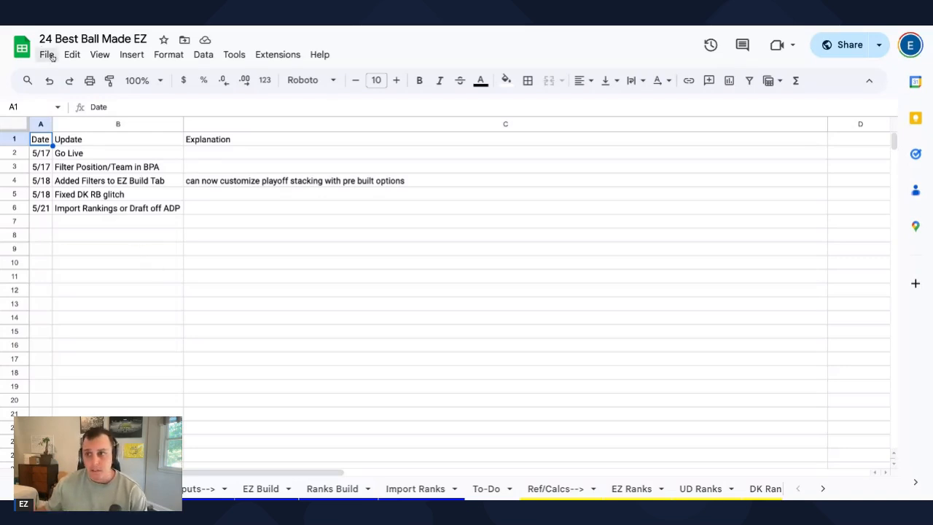
- View the Player column of the draft table on the EZ Build sheet and return to the Update Log
{"action": "left_click", "coordinate": [260, 488]}
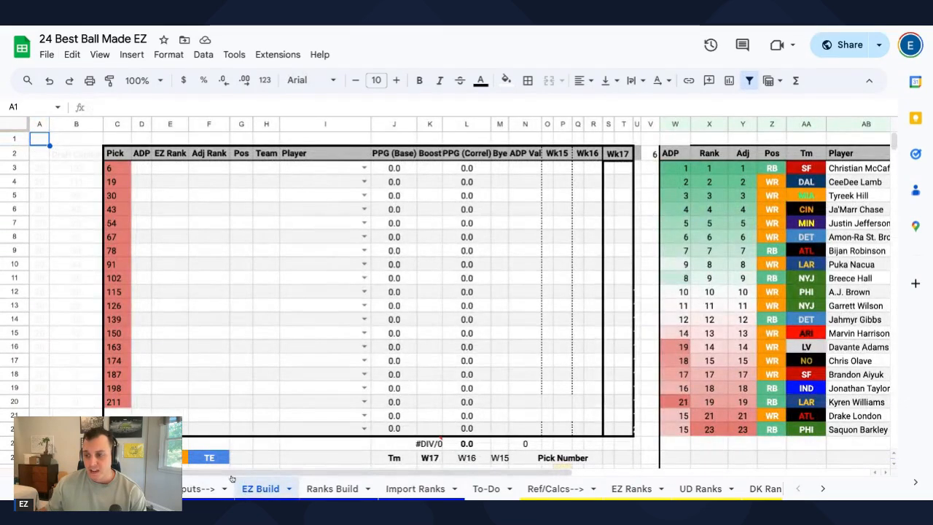
{"action": "left_click_drag", "start_coordinate": [326, 169], "coordinate": [338, 298]}
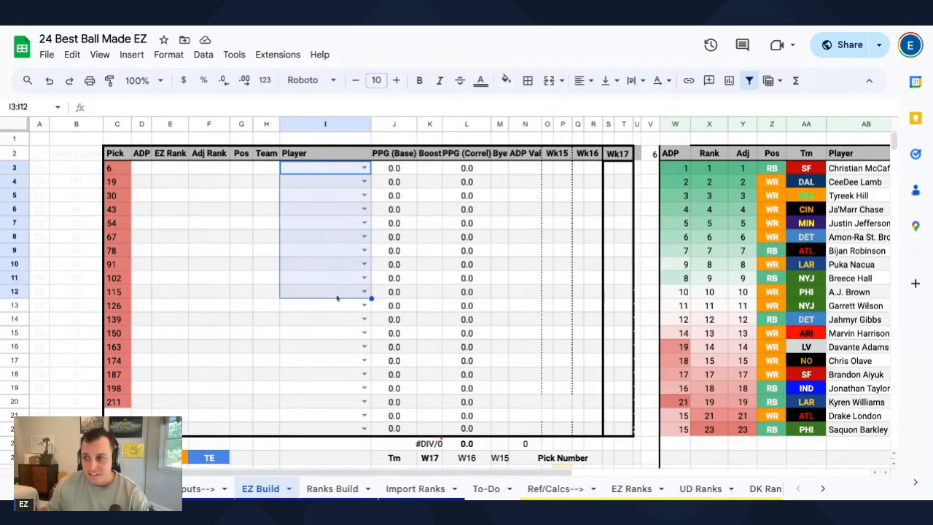
{"action": "left_click", "coordinate": [338, 296]}
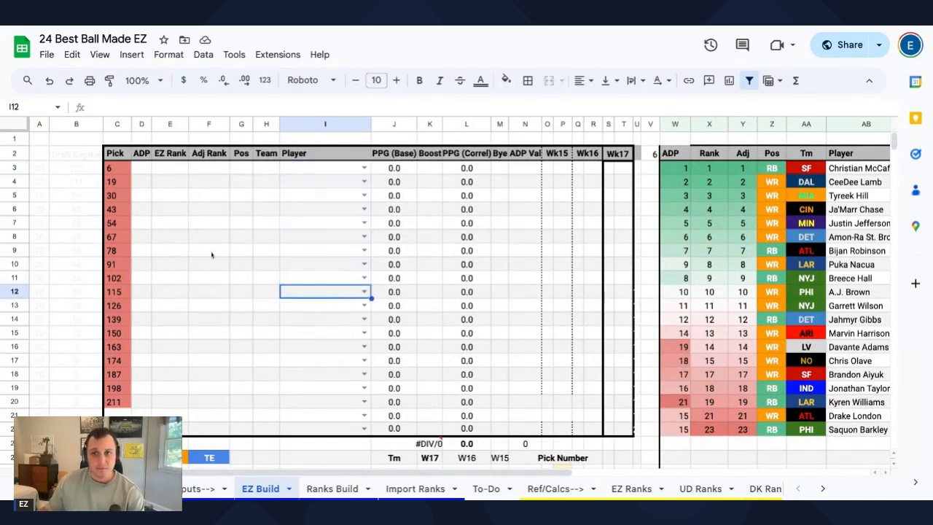
{"action": "left_click", "coordinate": [126, 489]}
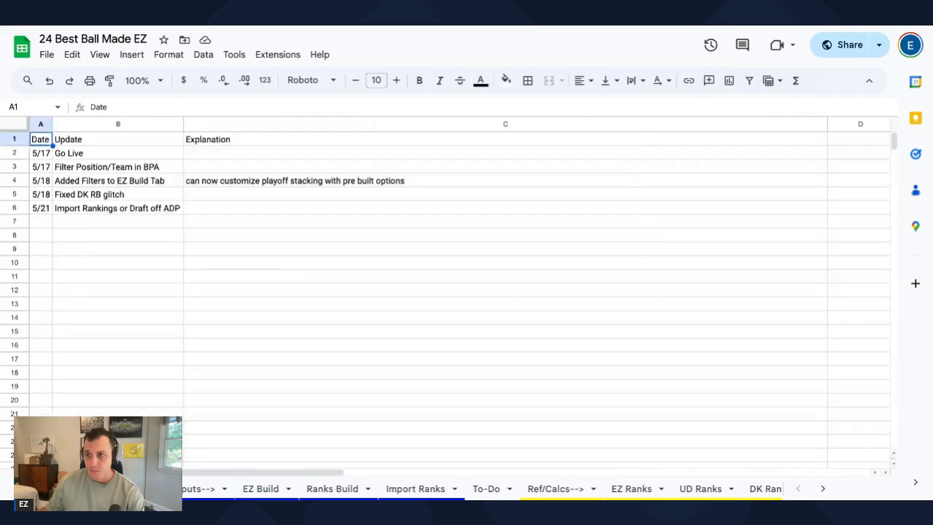
- Open the options for making a copy of the spreadsheet and dismiss them without copying
{"action": "left_click", "coordinate": [46, 55]}
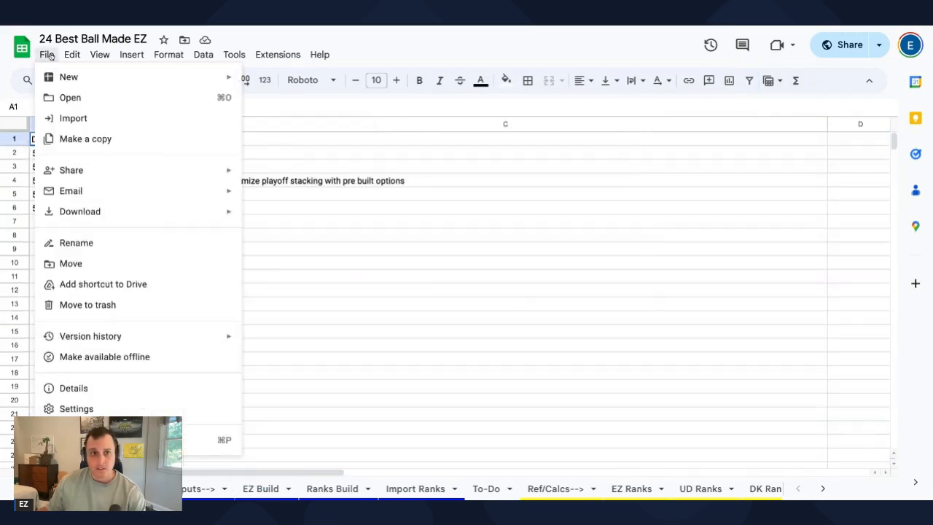
{"action": "left_click", "coordinate": [82, 140]}
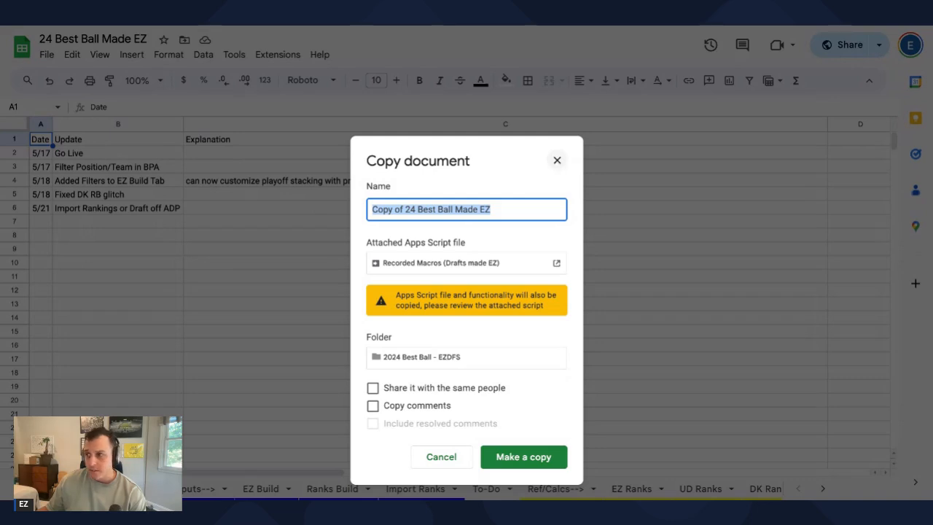
{"action": "left_click", "coordinate": [557, 160]}
- Review the Update Log entries from the first dated row to the ranking import update
{"action": "left_click", "coordinate": [395, 331]}
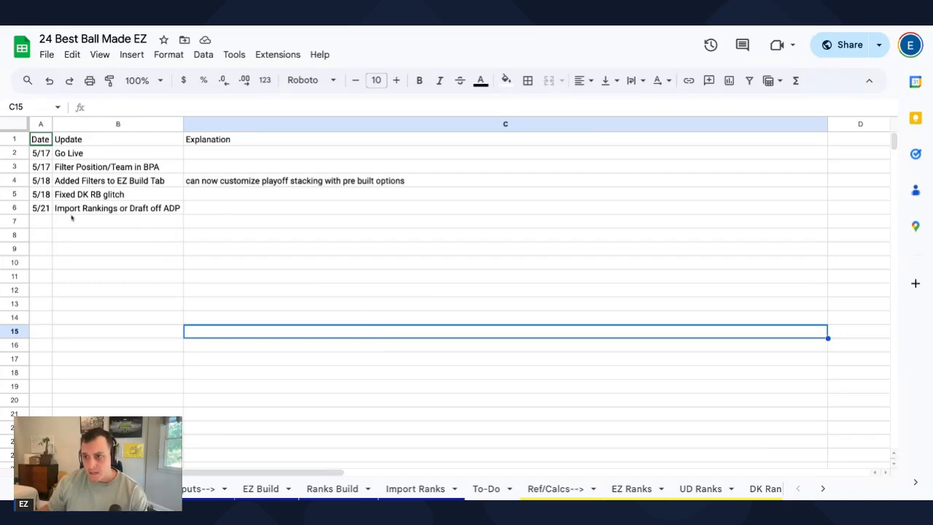
{"action": "left_click", "coordinate": [49, 158]}
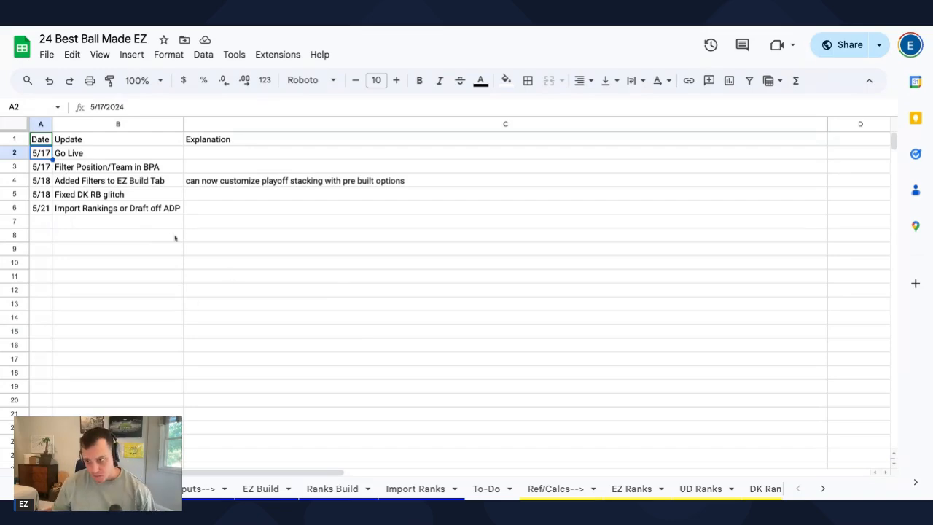
{"action": "left_click", "coordinate": [150, 213]}
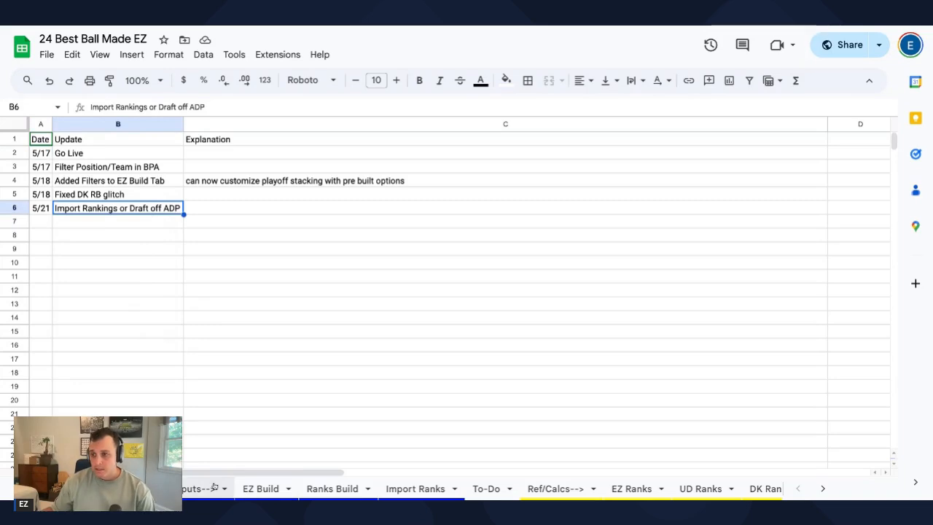
{"action": "left_click", "coordinate": [287, 377]}
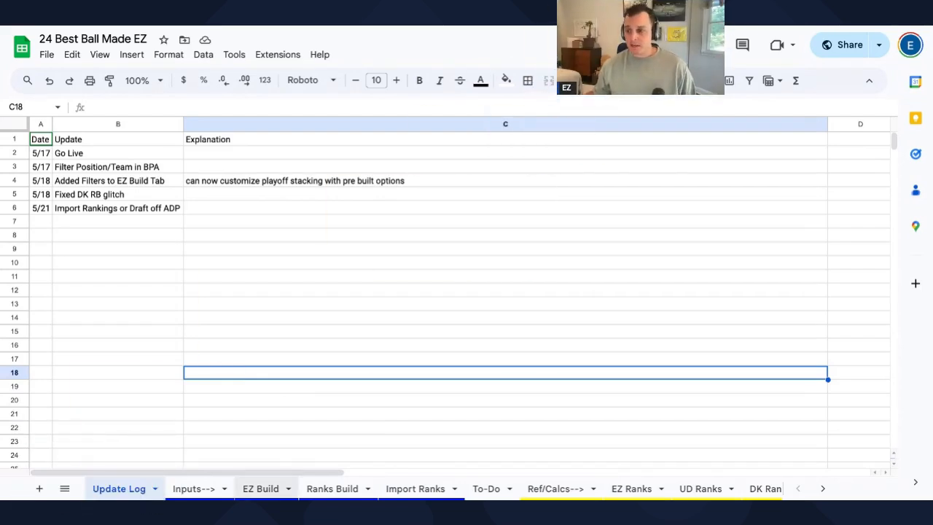
- Open the EZ Build sheet and inspect the Pick Number cell below the draft table
{"action": "left_click", "coordinate": [260, 488]}
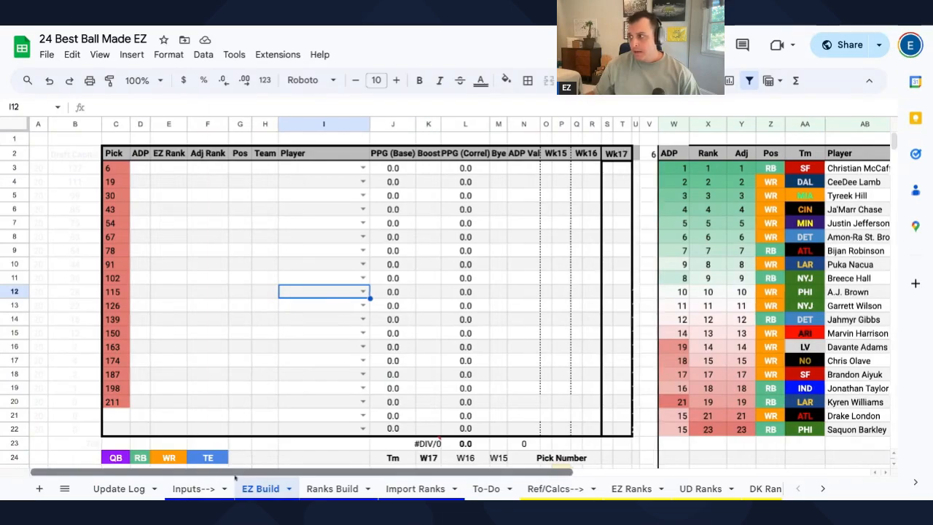
{"action": "left_click_drag", "start_coordinate": [216, 475], "coordinate": [246, 476]}
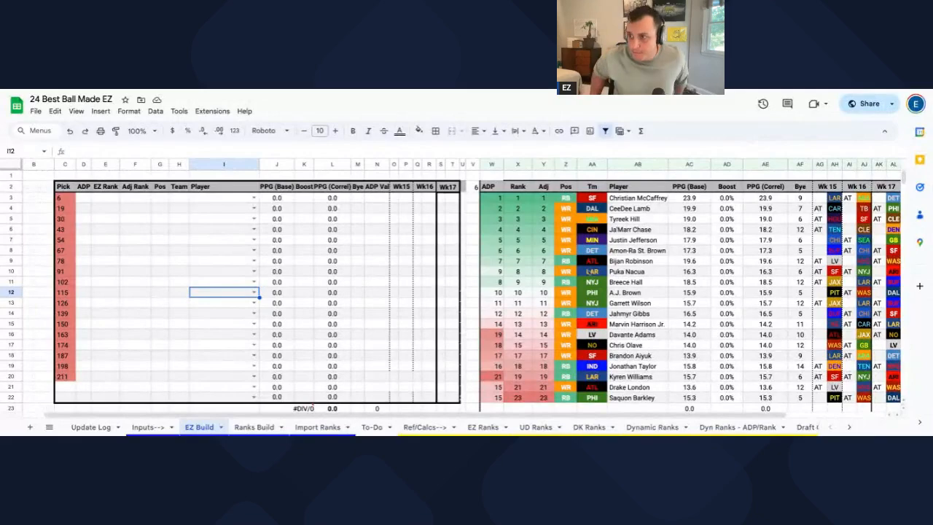
{"action": "scroll", "coordinate": [444, 299], "scroll_direction": "down", "scroll_amount": 5}
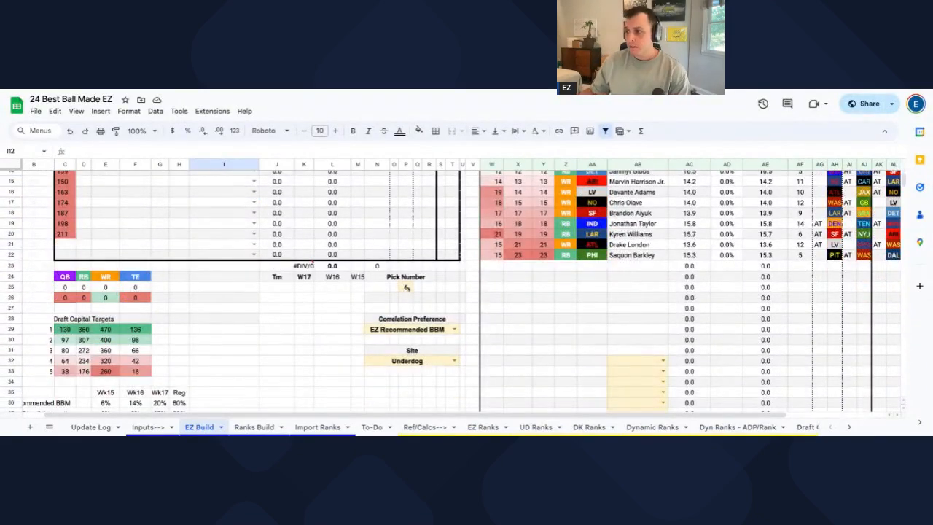
{"action": "left_click", "coordinate": [406, 288]}
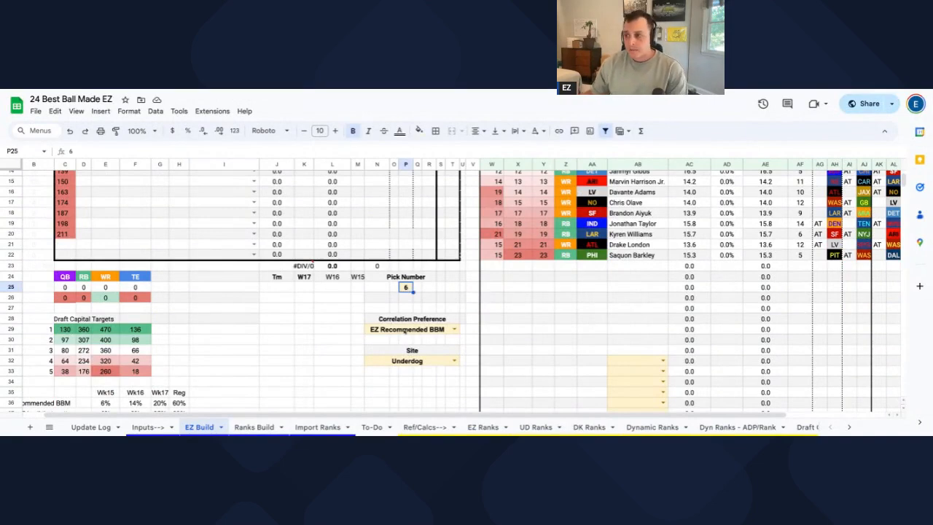
{"action": "scroll", "coordinate": [407, 324], "scroll_direction": "up", "scroll_amount": 5}
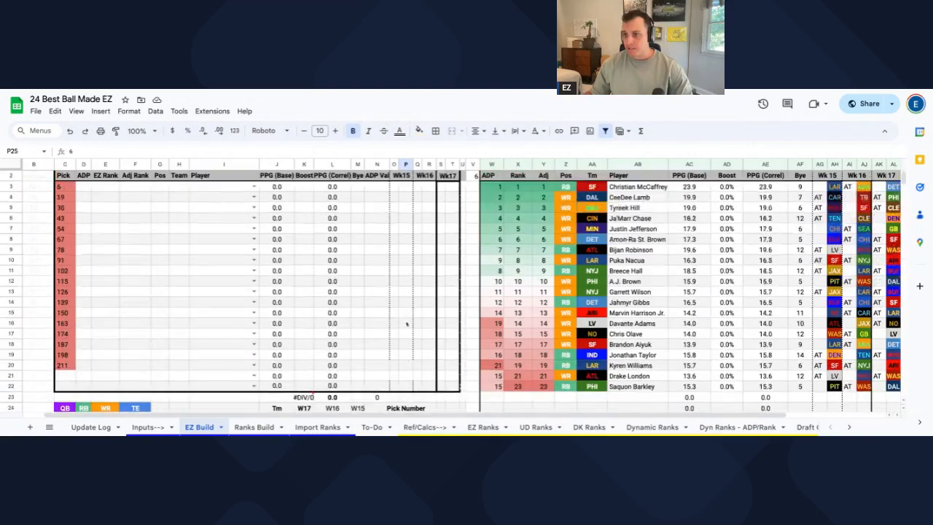
- Examine the full Pick column of the draft table together with the Pick Number cell that drives it
{"action": "left_click_drag", "start_coordinate": [69, 187], "coordinate": [69, 388]}
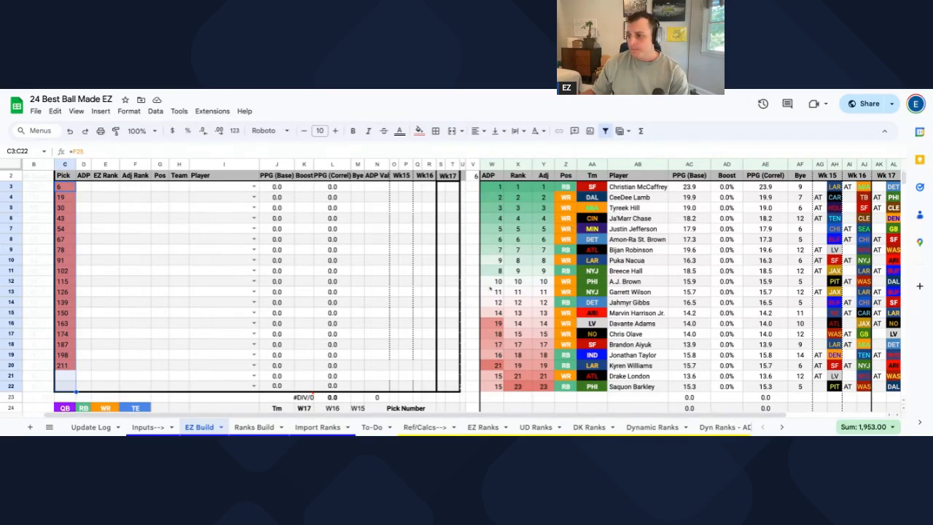
{"action": "scroll", "coordinate": [490, 289], "scroll_direction": "down", "scroll_amount": 1}
{"action": "scroll", "coordinate": [423, 357], "scroll_direction": "up", "scroll_amount": 2}
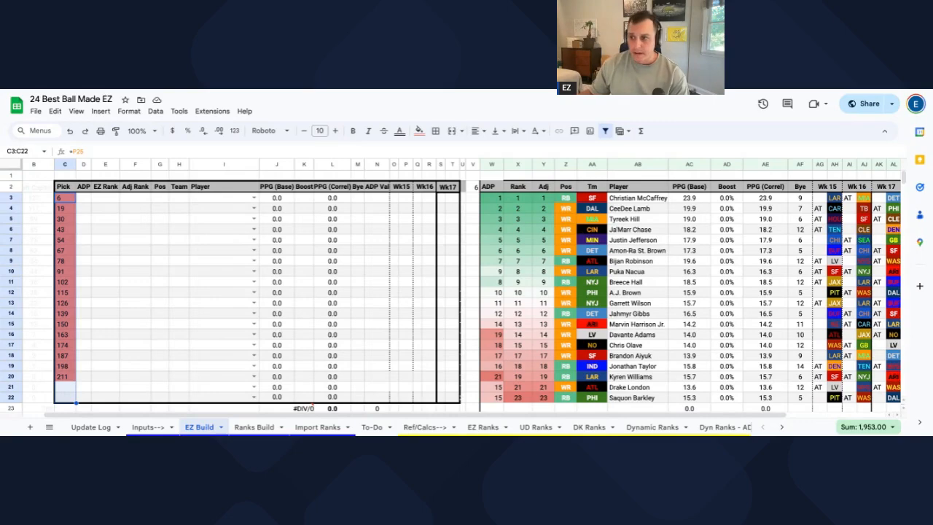
{"action": "scroll", "coordinate": [581, 241], "scroll_direction": "down", "scroll_amount": 2}
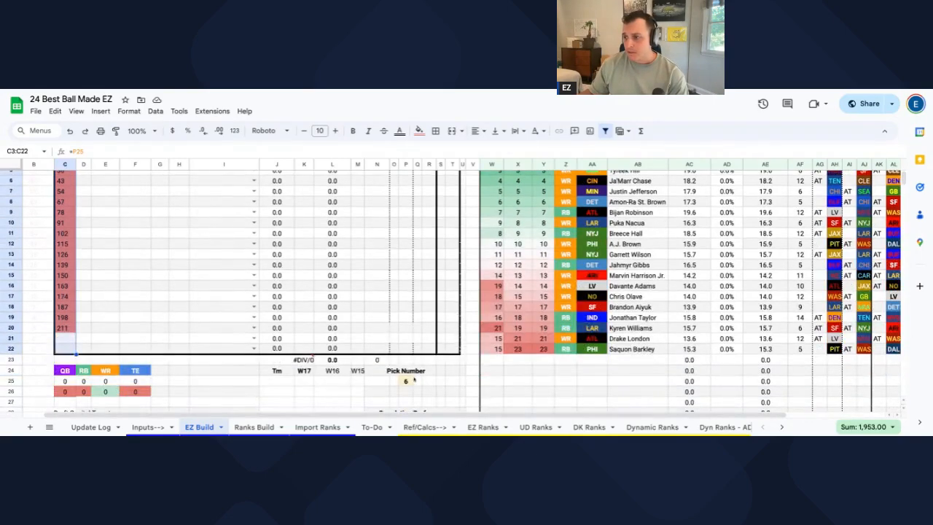
{"action": "left_click", "coordinate": [406, 381]}
{"action": "scroll", "coordinate": [409, 379], "scroll_direction": "up", "scroll_amount": 2}
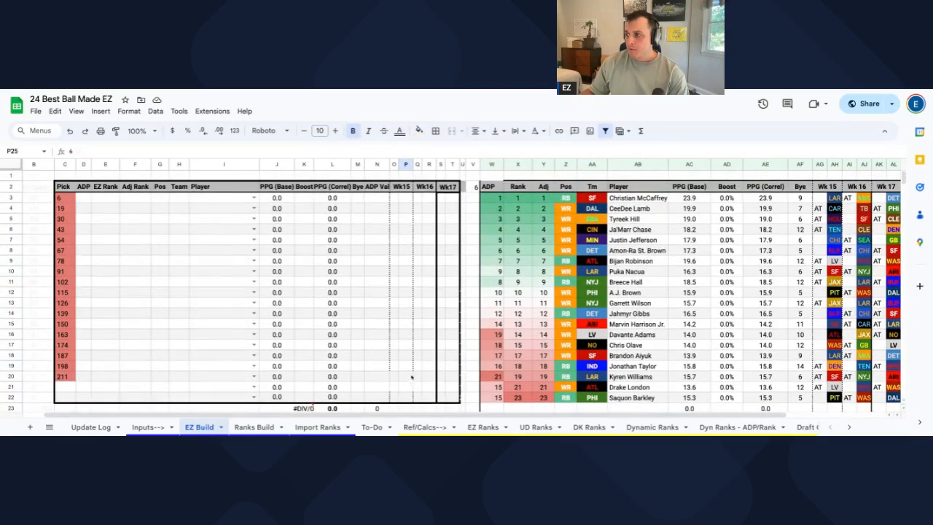
- View the available Site options below the draft table without changing the selection
{"action": "scroll", "coordinate": [416, 373], "scroll_direction": "down", "scroll_amount": 1}
{"action": "scroll", "coordinate": [264, 321], "scroll_direction": "down", "scroll_amount": 4}
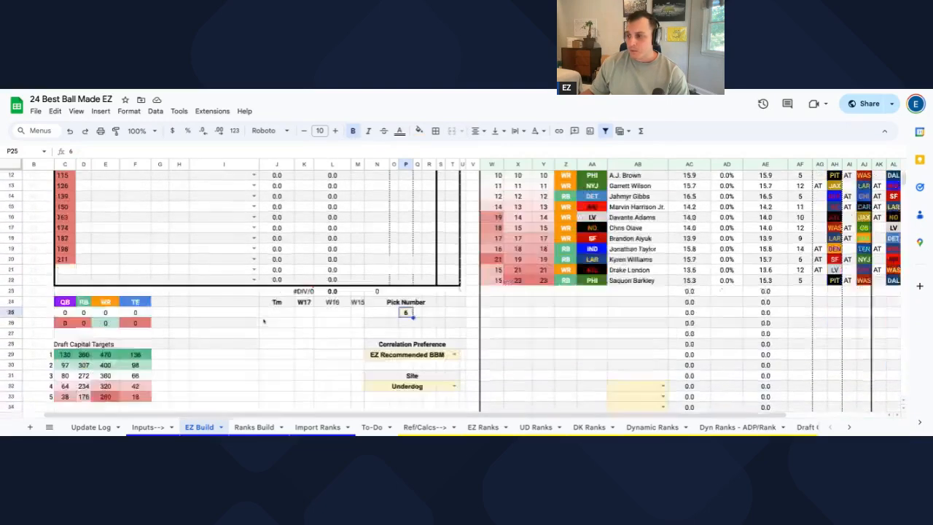
{"action": "left_click", "coordinate": [420, 350]}
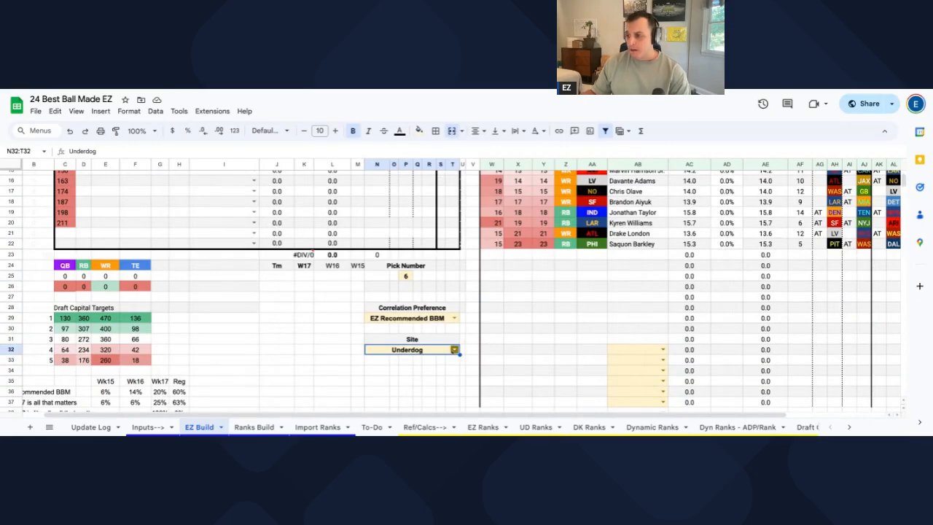
{"action": "left_click", "coordinate": [455, 350]}
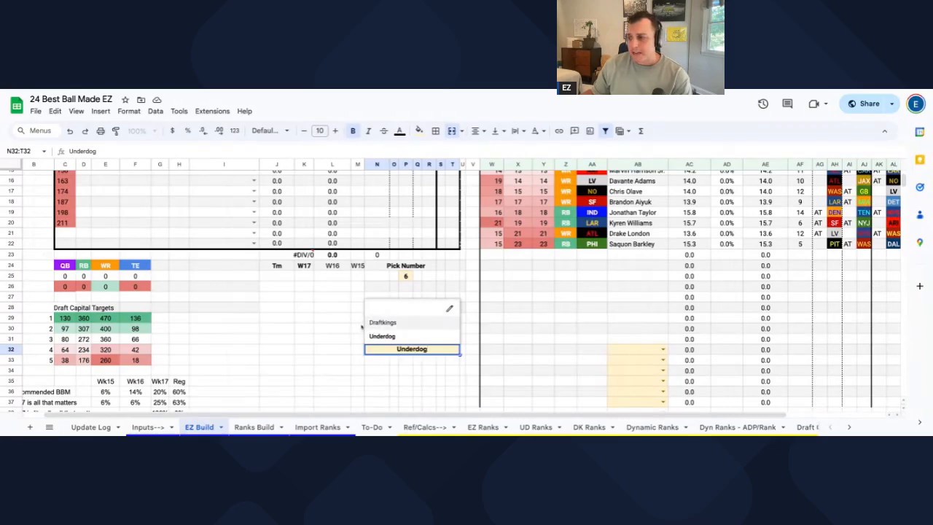
{"action": "left_click", "coordinate": [326, 339]}
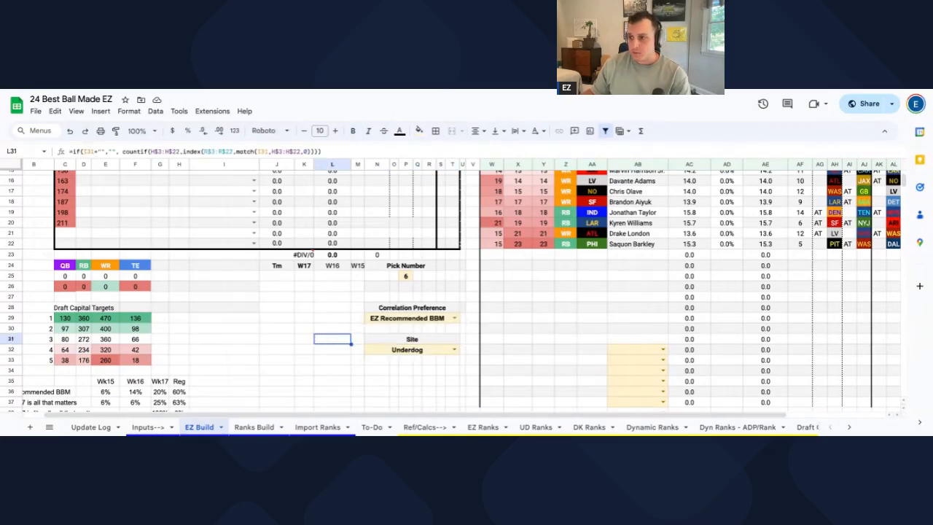
- Set the Site to Draftkings and check the draft table's picks and the player rankings
{"action": "scroll", "coordinate": [451, 292], "scroll_direction": "down", "scroll_amount": 2}
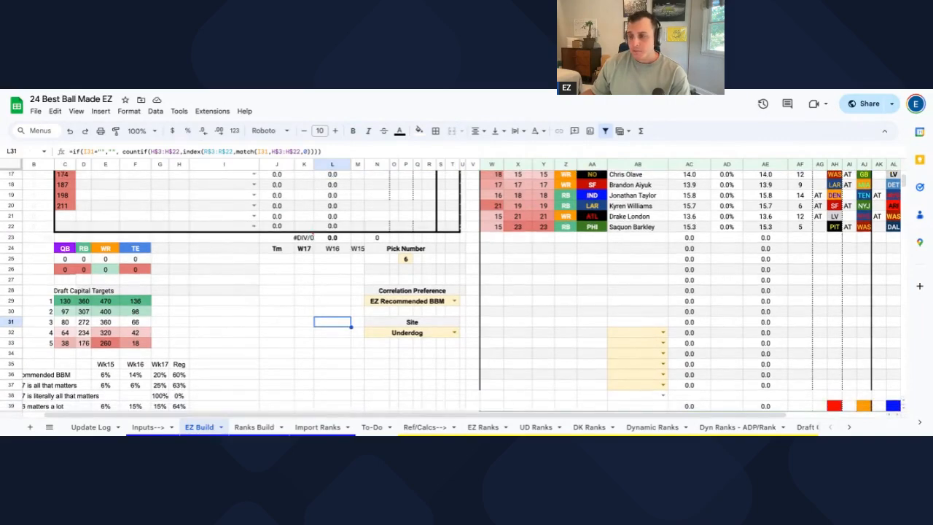
{"action": "scroll", "coordinate": [498, 310], "scroll_direction": "down", "scroll_amount": 2}
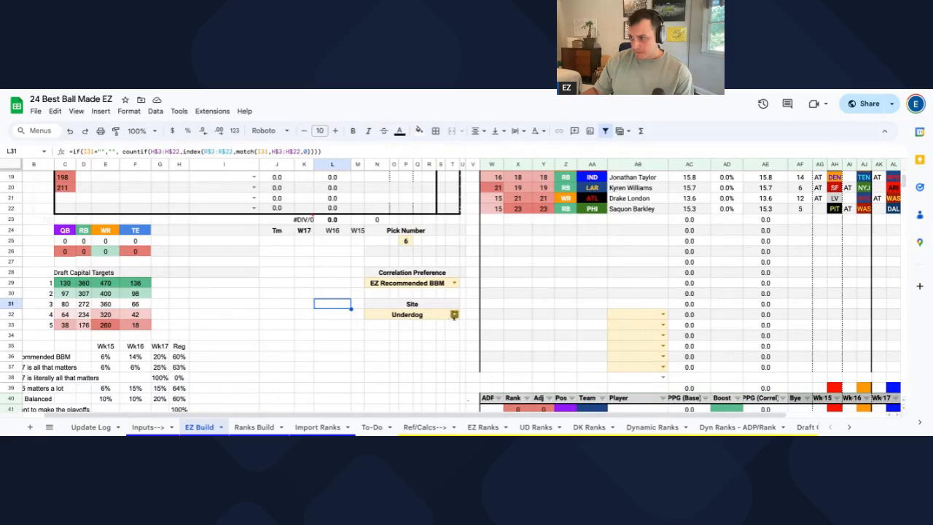
{"action": "scroll", "coordinate": [456, 317], "scroll_direction": "up", "scroll_amount": 3}
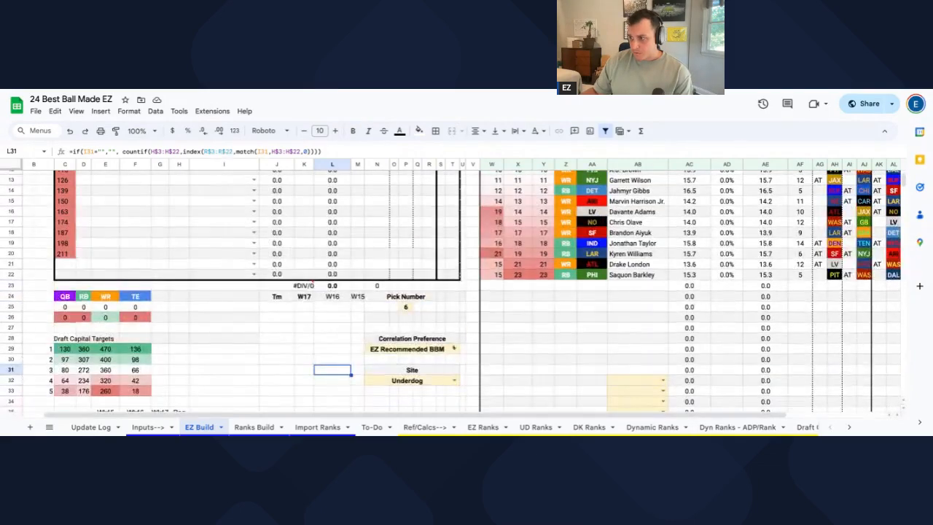
{"action": "left_click", "coordinate": [452, 380]}
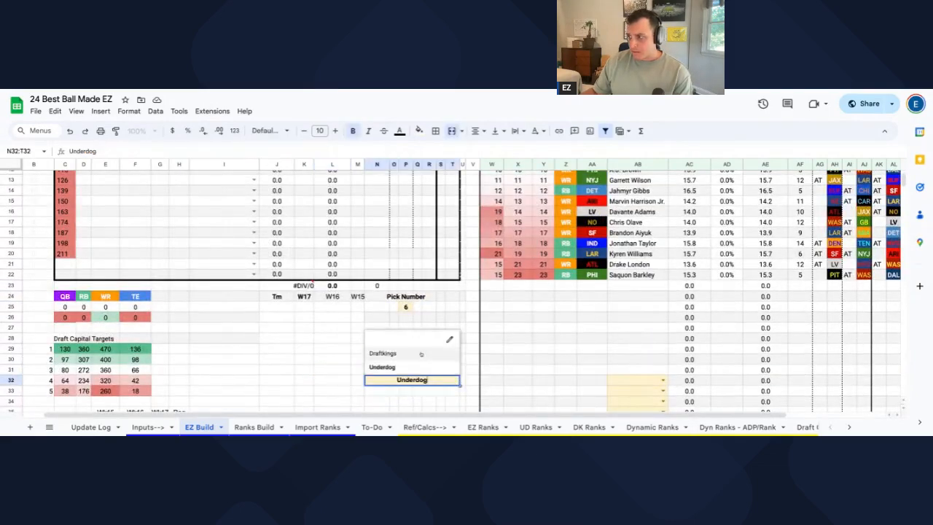
{"action": "left_click", "coordinate": [421, 354]}
{"action": "scroll", "coordinate": [508, 344], "scroll_direction": "up", "scroll_amount": 1}
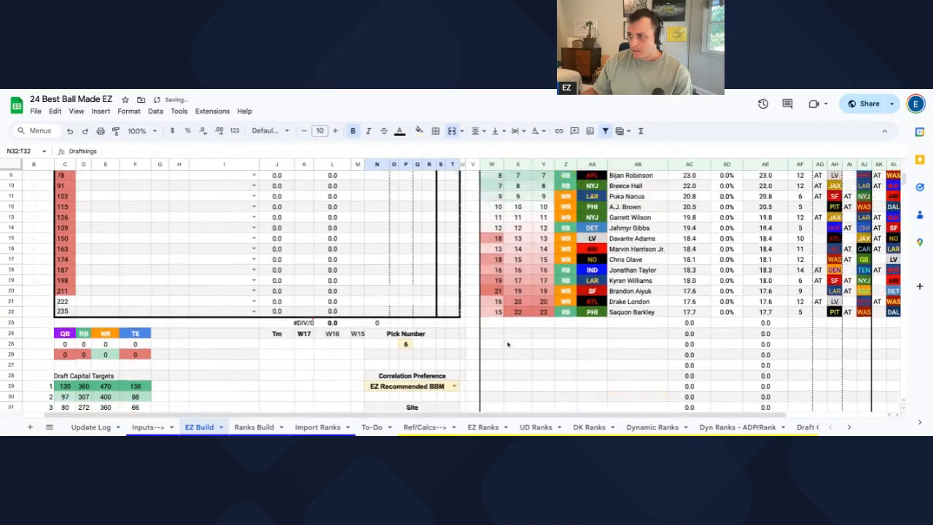
{"action": "scroll", "coordinate": [508, 344], "scroll_direction": "up", "scroll_amount": 2}
{"action": "scroll", "coordinate": [575, 310], "scroll_direction": "down", "scroll_amount": 2}
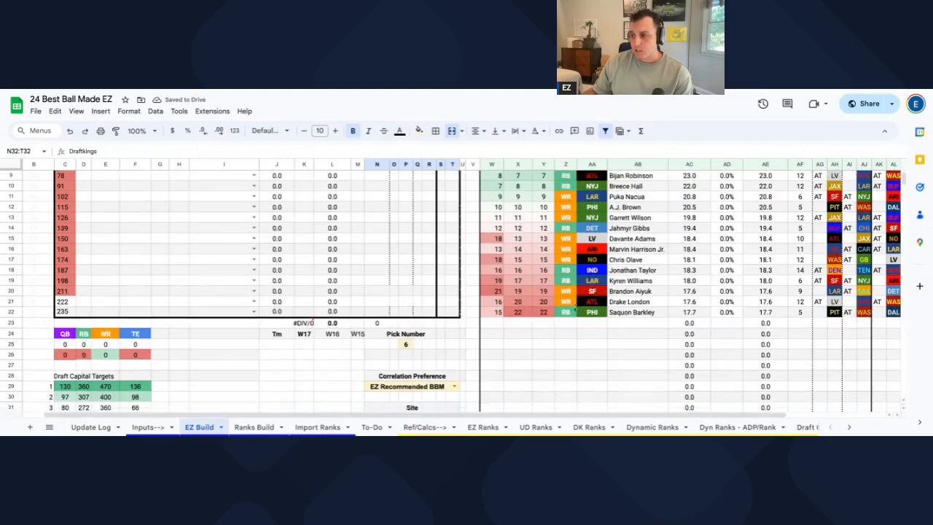
- Set the Site to Underdog and check the draft table together with the player rankings
{"action": "scroll", "coordinate": [576, 308], "scroll_direction": "down", "scroll_amount": 2}
{"action": "left_click", "coordinate": [452, 366]}
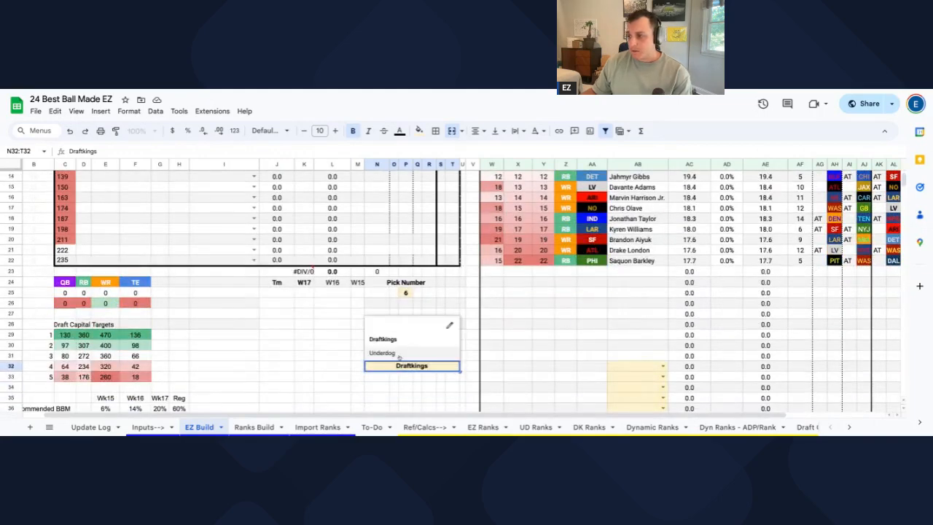
{"action": "left_click", "coordinate": [399, 356]}
{"action": "scroll", "coordinate": [347, 324], "scroll_direction": "down", "scroll_amount": 1}
{"action": "scroll", "coordinate": [350, 321], "scroll_direction": "down", "scroll_amount": 3}
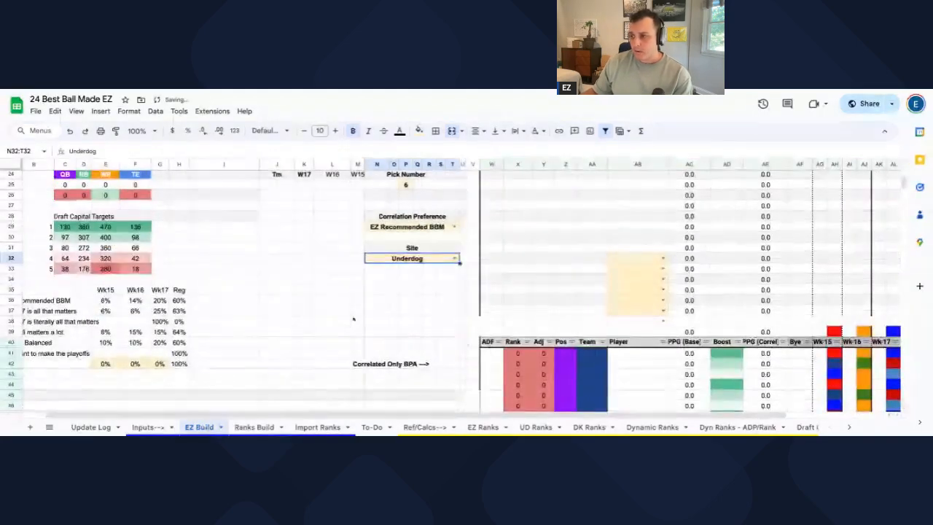
{"action": "scroll", "coordinate": [394, 275], "scroll_direction": "up", "scroll_amount": 1}
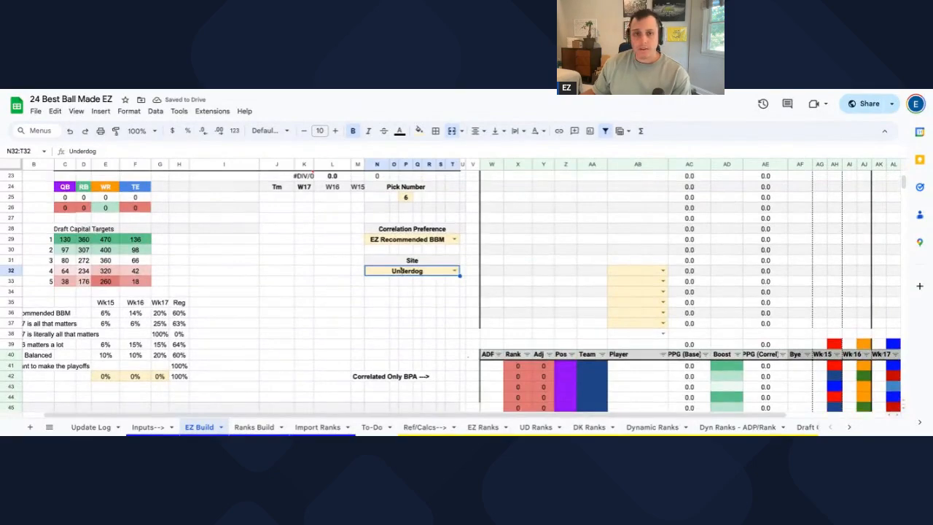
{"action": "scroll", "coordinate": [401, 271], "scroll_direction": "up", "scroll_amount": 7}
{"action": "scroll", "coordinate": [399, 272], "scroll_direction": "down", "scroll_amount": 7}
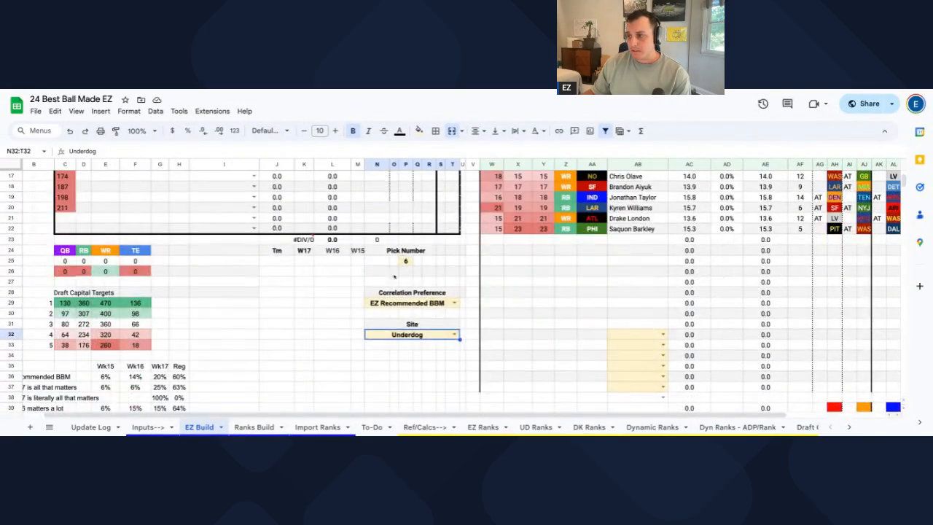
{"action": "scroll", "coordinate": [394, 277], "scroll_direction": "up", "scroll_amount": 2}
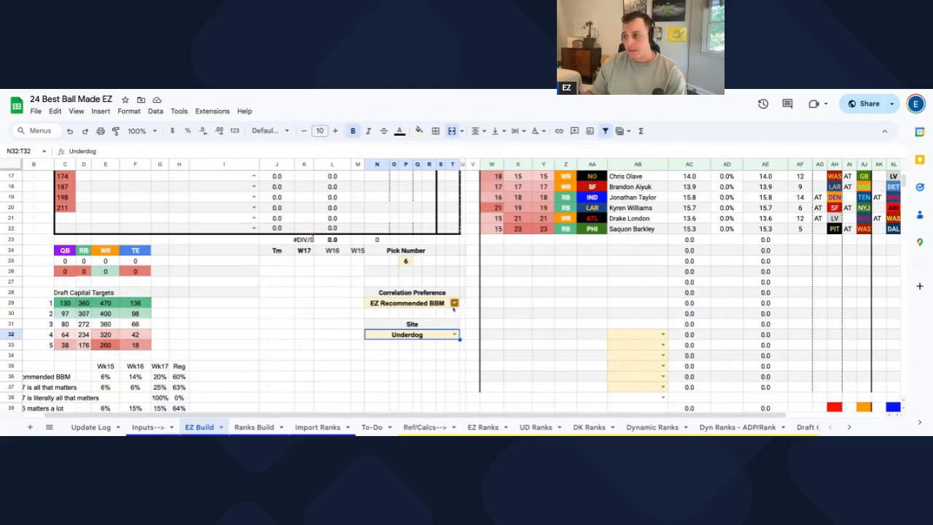
- Examine the table of Wk15, Wk16, Wk17 and Reg weights listed for each Correlation Preference option
{"action": "scroll", "coordinate": [445, 321], "scroll_direction": "down", "scroll_amount": 2}
{"action": "scroll", "coordinate": [320, 419], "scroll_direction": "left", "scroll_amount": 1}
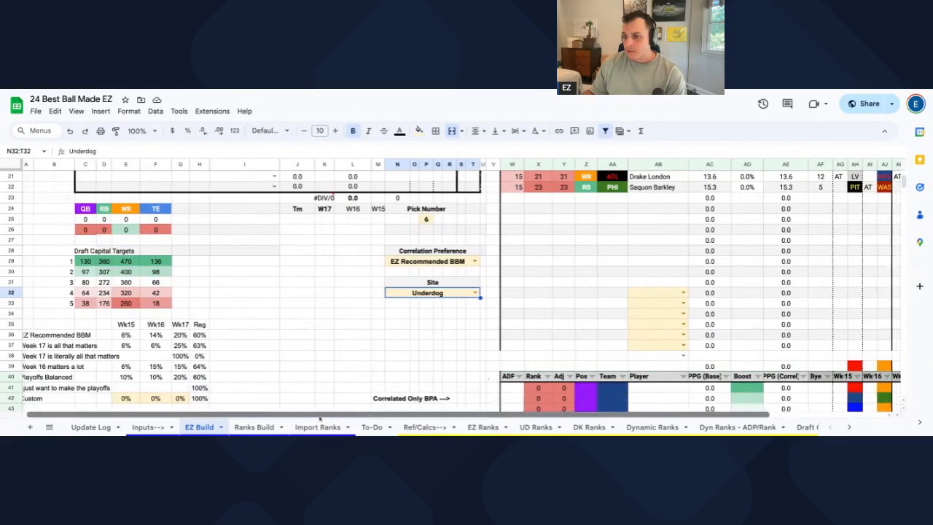
{"action": "scroll", "coordinate": [320, 418], "scroll_direction": "left", "scroll_amount": 1}
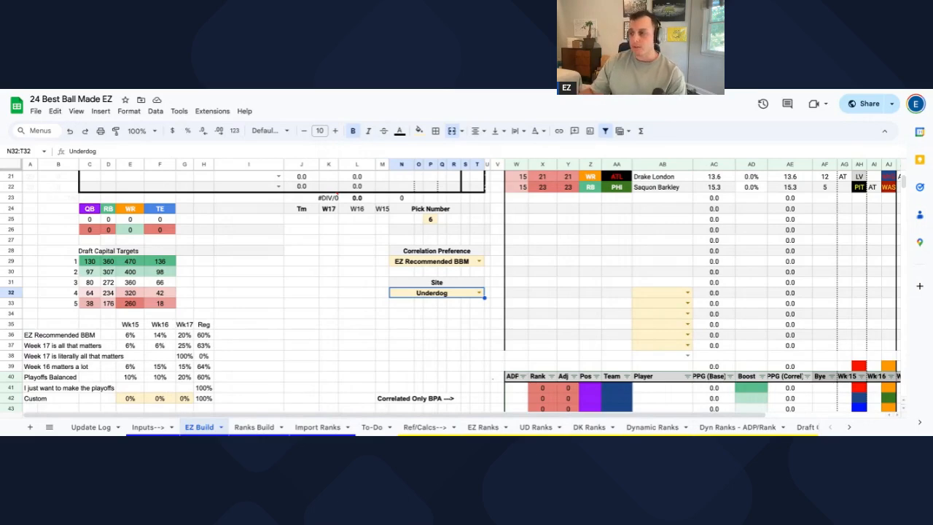
{"action": "scroll", "coordinate": [450, 291], "scroll_direction": "down", "scroll_amount": 1}
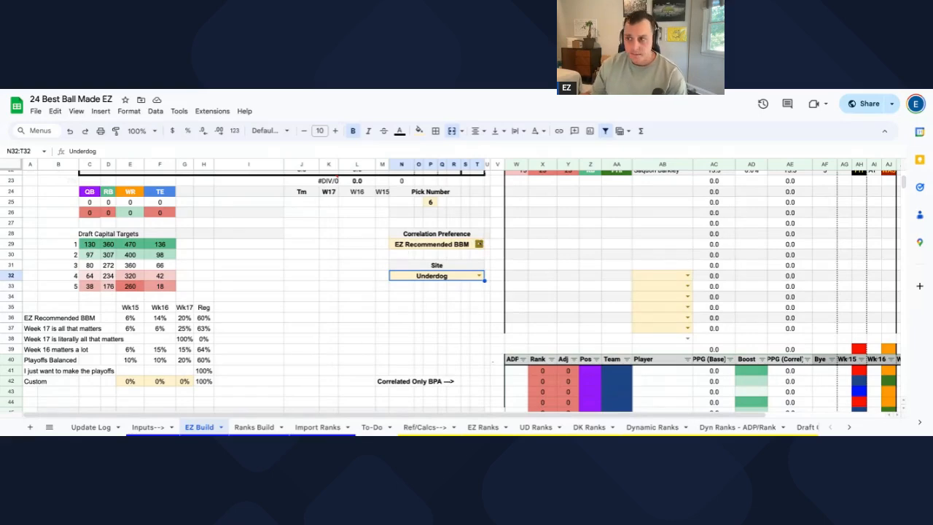
{"action": "scroll", "coordinate": [362, 304], "scroll_direction": "down", "scroll_amount": 1}
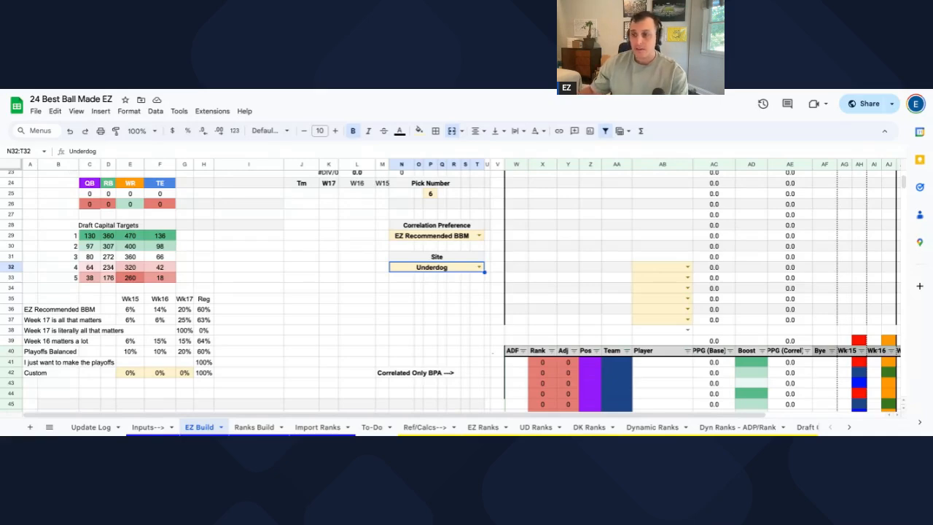
{"action": "scroll", "coordinate": [467, 292], "scroll_direction": "down", "scroll_amount": 1}
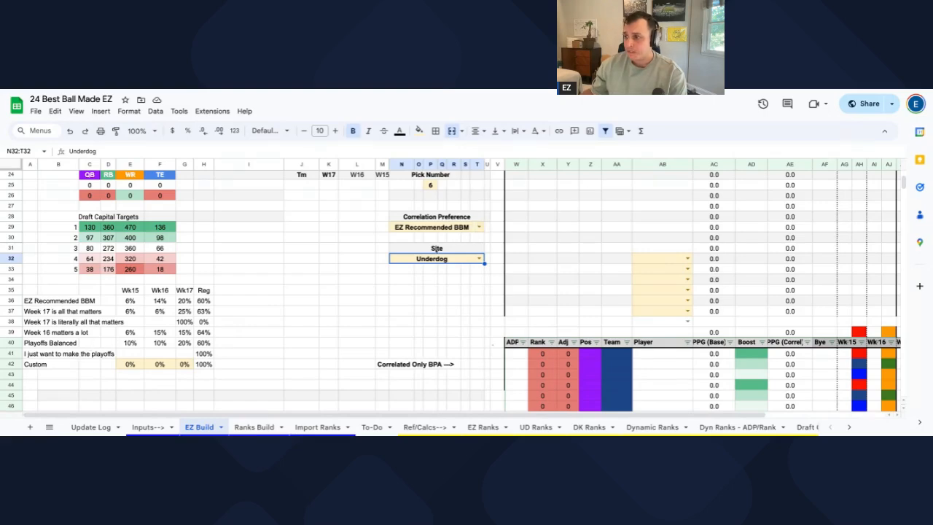
- Set the Correlation Preference to "Week 17 is all that matters" and inspect its row of weights, especially the Wk17 cell
{"action": "left_click", "coordinate": [477, 227]}
{"action": "left_click", "coordinate": [441, 250]}
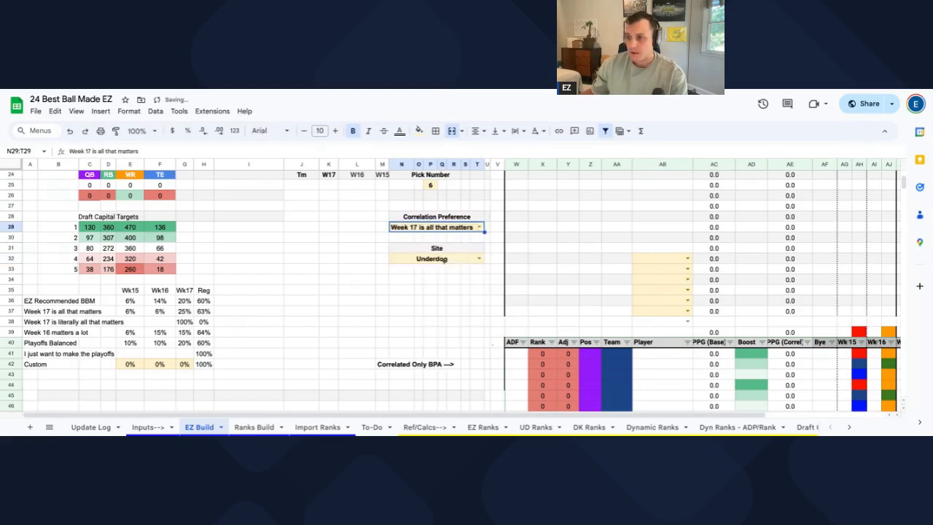
{"action": "left_click_drag", "start_coordinate": [45, 314], "coordinate": [204, 314]}
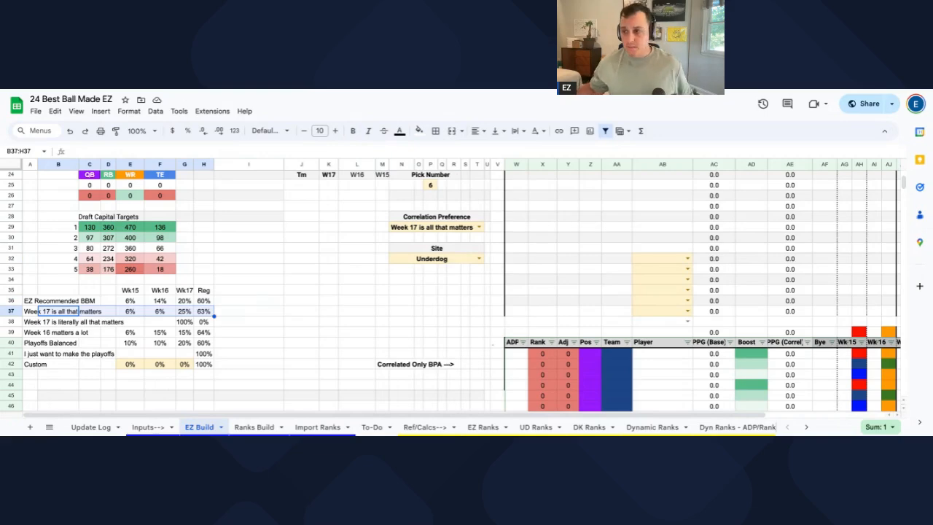
{"action": "left_click", "coordinate": [187, 311]}
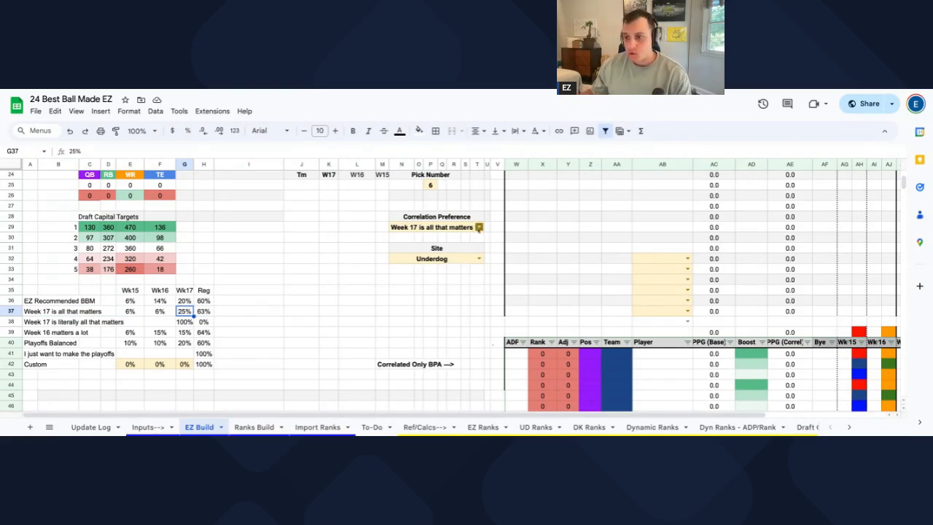
- Try the Correlation Preference options "Playoffs Balanced" and "I just want to make the playoffs", highlighting the latter's weights row
{"action": "left_click", "coordinate": [479, 228]}
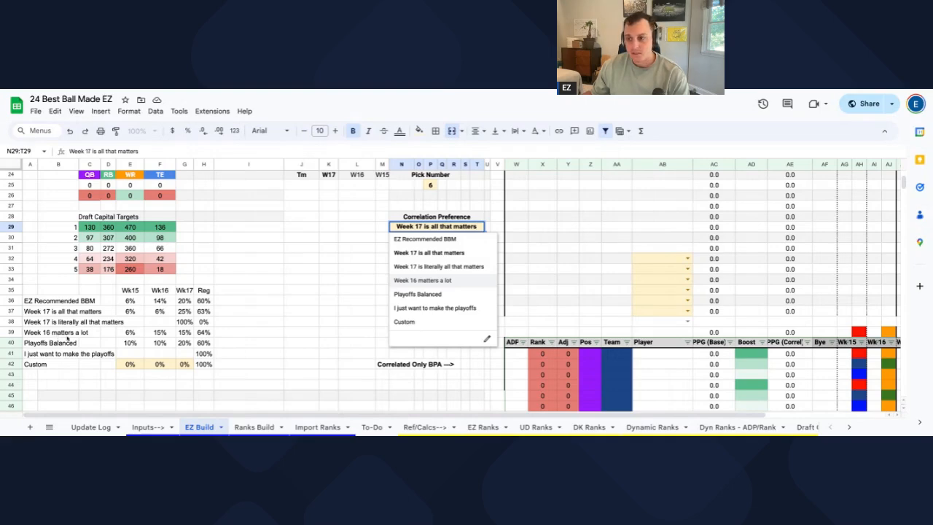
{"action": "left_click", "coordinate": [435, 295]}
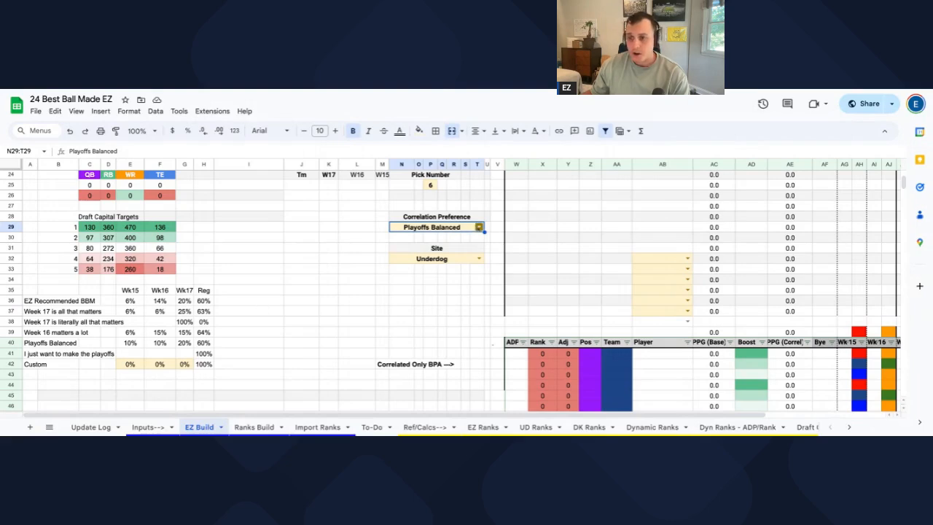
{"action": "left_click", "coordinate": [479, 227]}
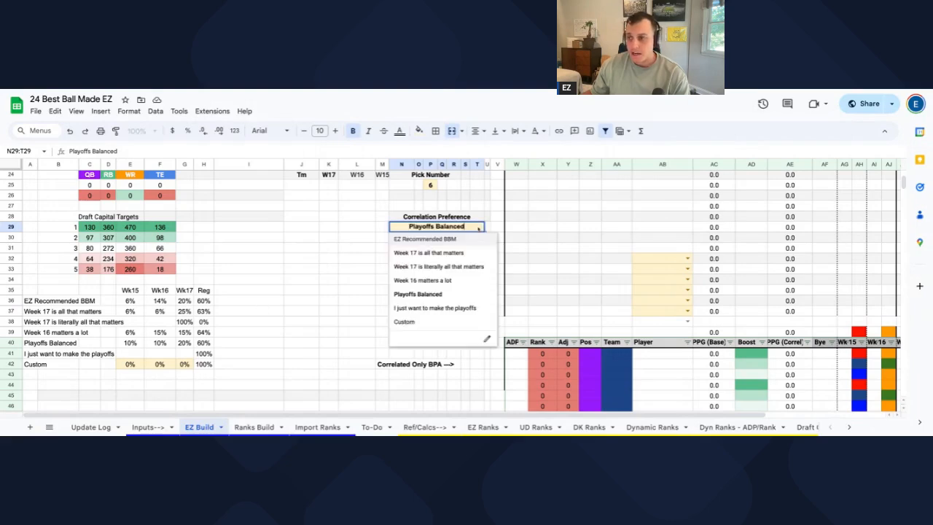
{"action": "left_click", "coordinate": [425, 310]}
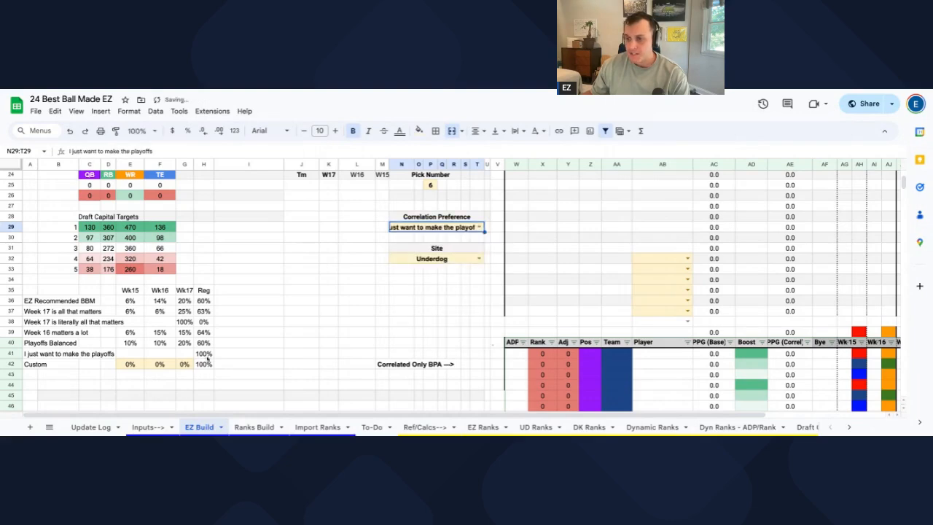
{"action": "left_click_drag", "start_coordinate": [197, 358], "coordinate": [2, 353]}
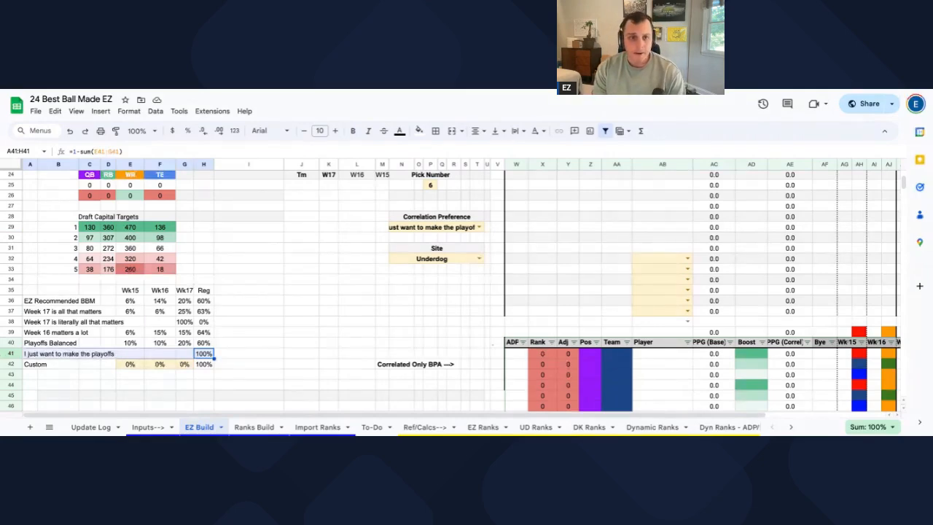
- Set the Correlation Preference to EZ Recommended BBM and inspect the editable Custom weights for Wk15 to Wk17
{"action": "left_click", "coordinate": [477, 228]}
{"action": "left_click", "coordinate": [452, 240]}
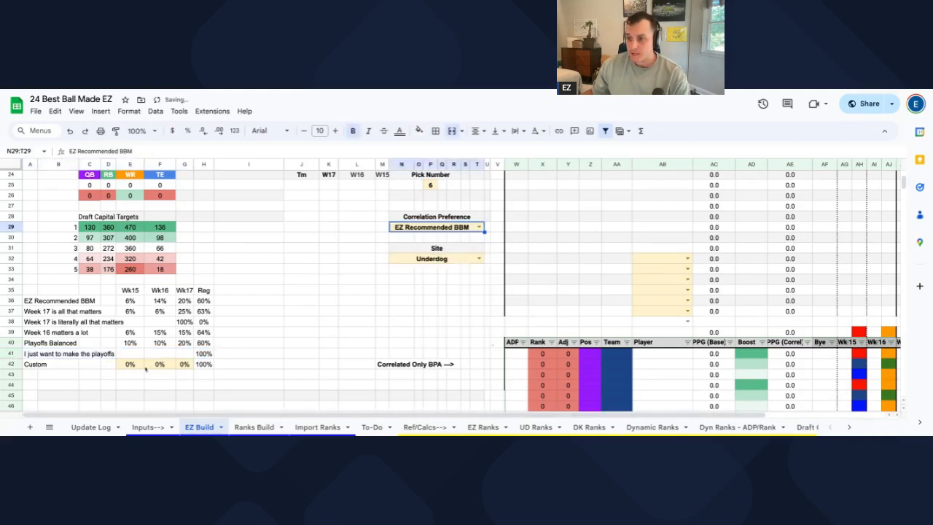
{"action": "left_click_drag", "start_coordinate": [131, 364], "coordinate": [186, 365]}
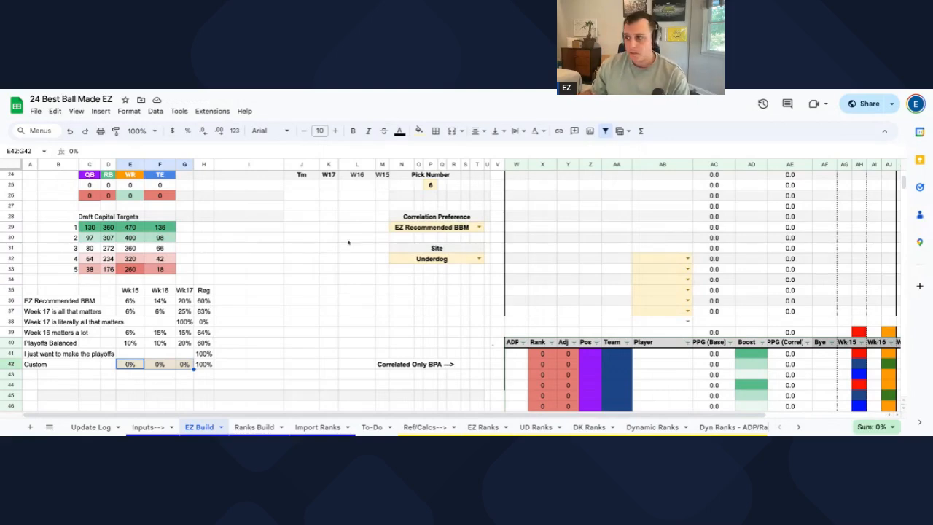
{"action": "left_click", "coordinate": [108, 301]}
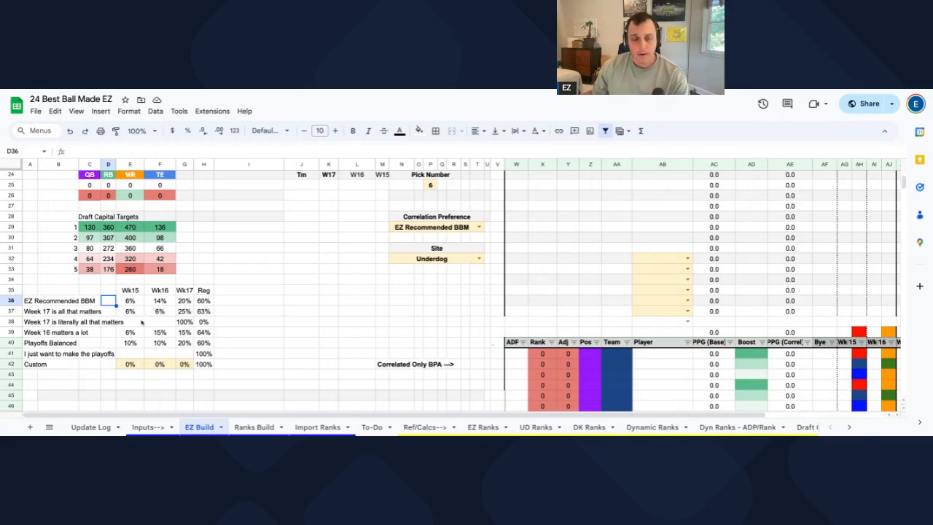
{"action": "scroll", "coordinate": [246, 336], "scroll_direction": "up", "scroll_amount": 1}
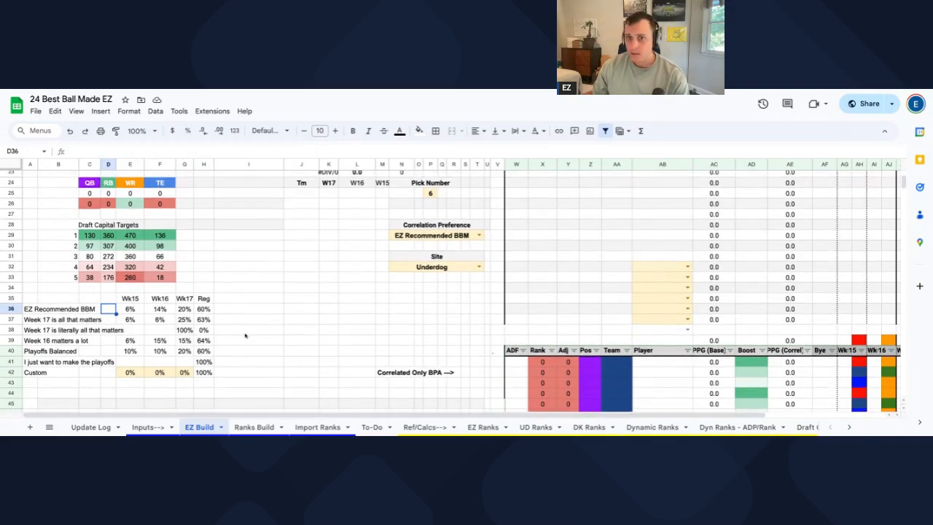
{"action": "scroll", "coordinate": [458, 284], "scroll_direction": "up", "scroll_amount": 1}
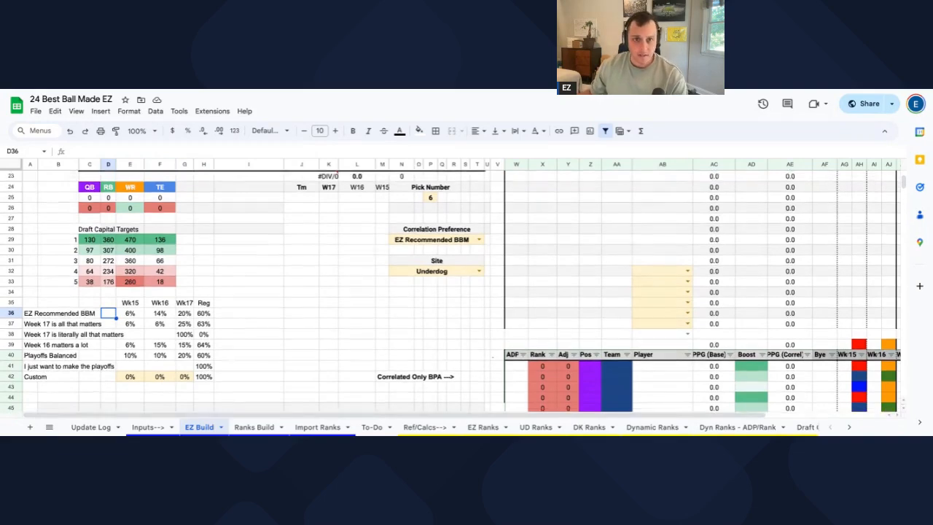
- Set the Pick Number to 4 and check the draft table's Pick column
{"action": "left_click", "coordinate": [433, 203]}
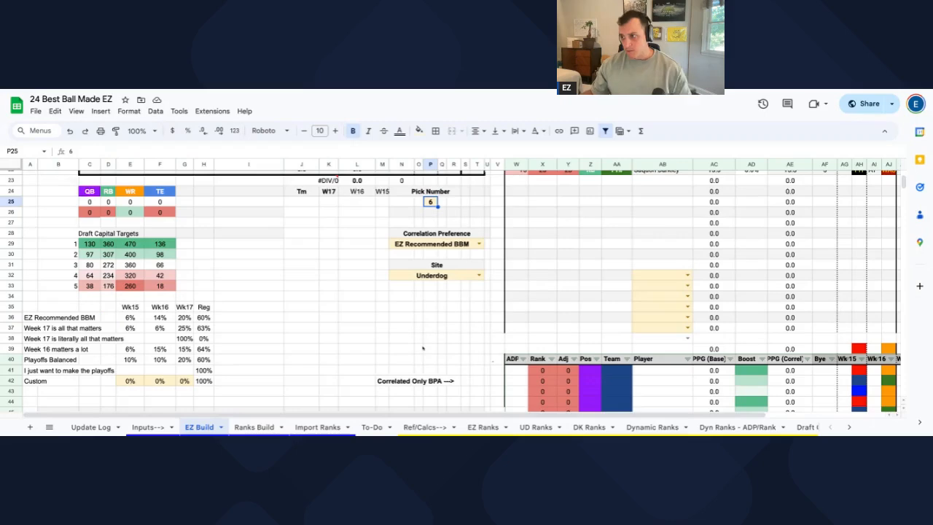
{"action": "scroll", "coordinate": [422, 348], "scroll_direction": "up", "scroll_amount": 2}
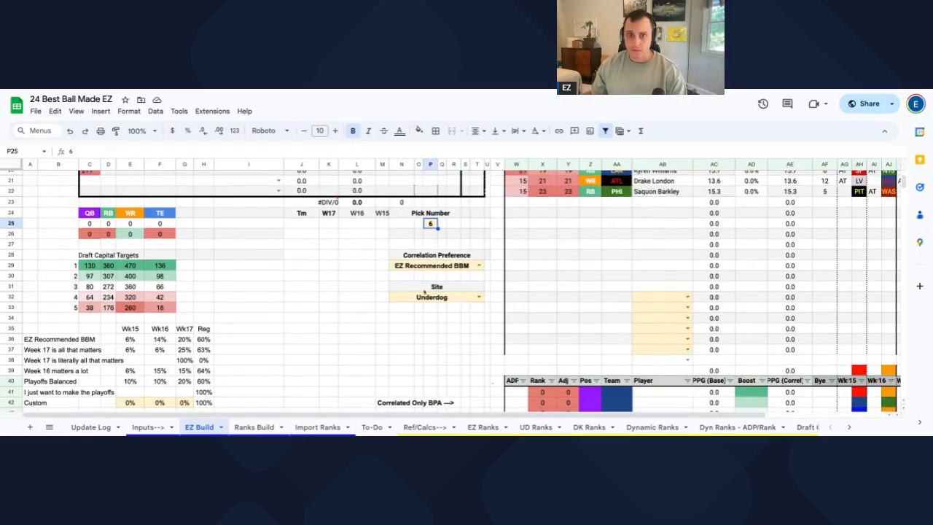
{"action": "type", "text": "4"}
{"action": "key", "text": "Return"}
{"action": "scroll", "coordinate": [425, 290], "scroll_direction": "up", "scroll_amount": 2}
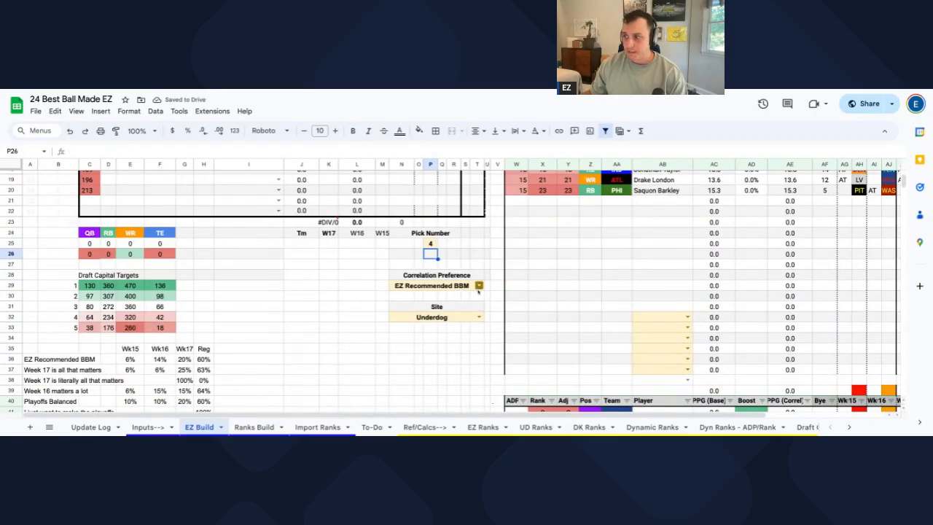
{"action": "scroll", "coordinate": [401, 275], "scroll_direction": "up", "scroll_amount": 6}
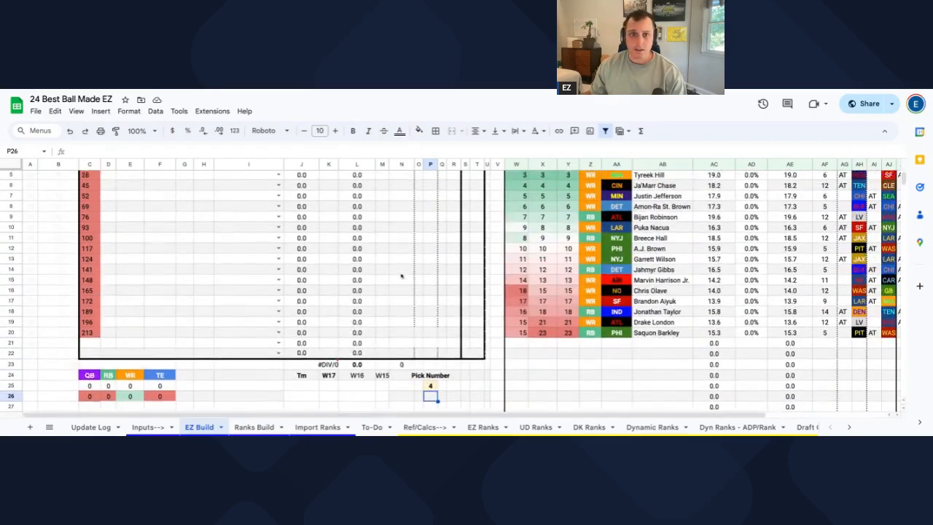
- Enter Ja'Marr Chase as the player for pick 4, the first row of the draft table's Player column
{"action": "left_click", "coordinate": [237, 196]}
{"action": "scroll", "coordinate": [237, 197], "scroll_direction": "down", "scroll_amount": 1}
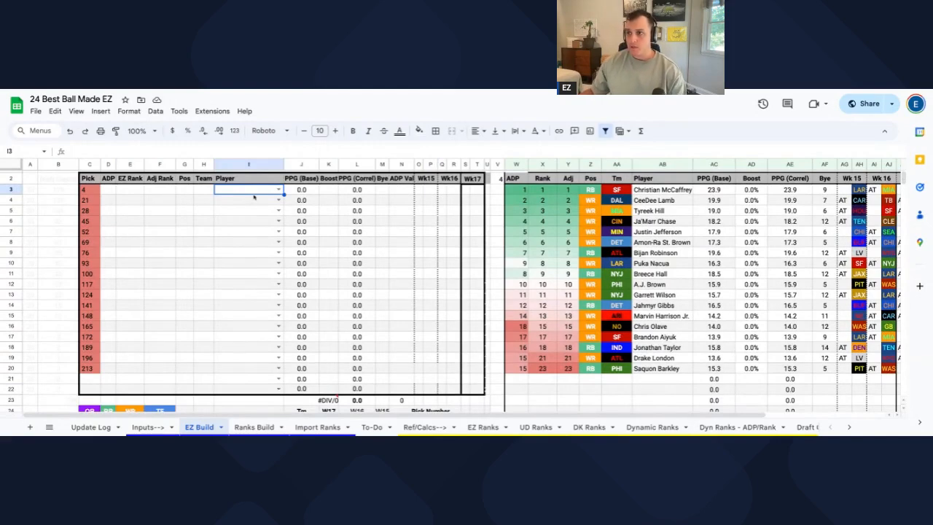
{"action": "left_click_drag", "start_coordinate": [255, 193], "coordinate": [248, 390]}
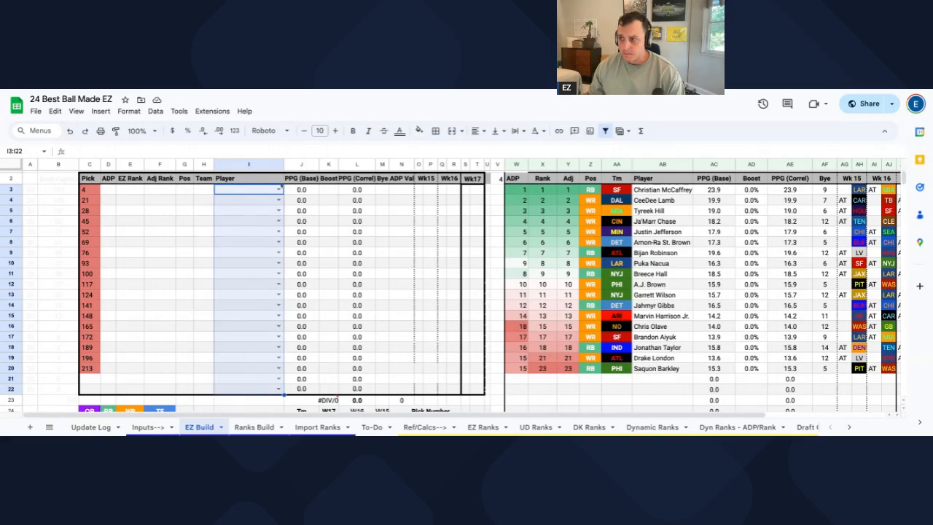
{"action": "left_click", "coordinate": [266, 190]}
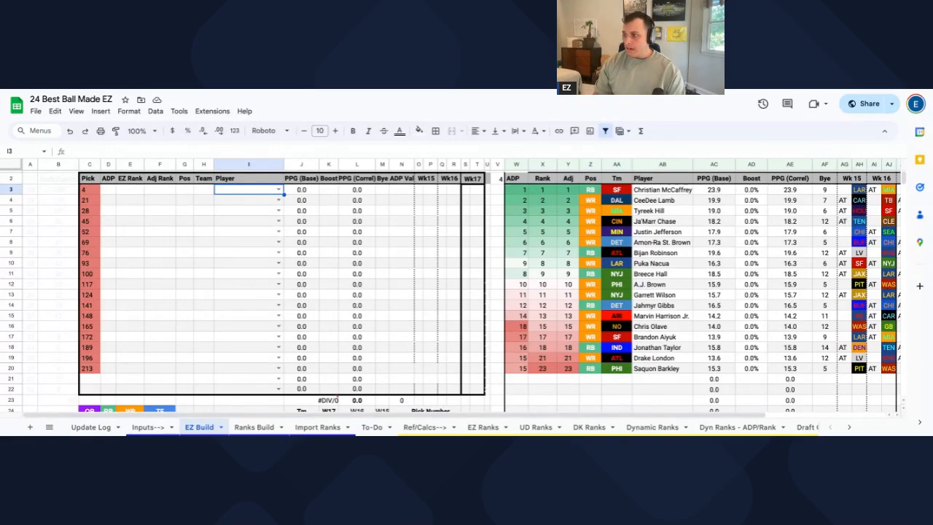
{"action": "type", "text": "chase"}
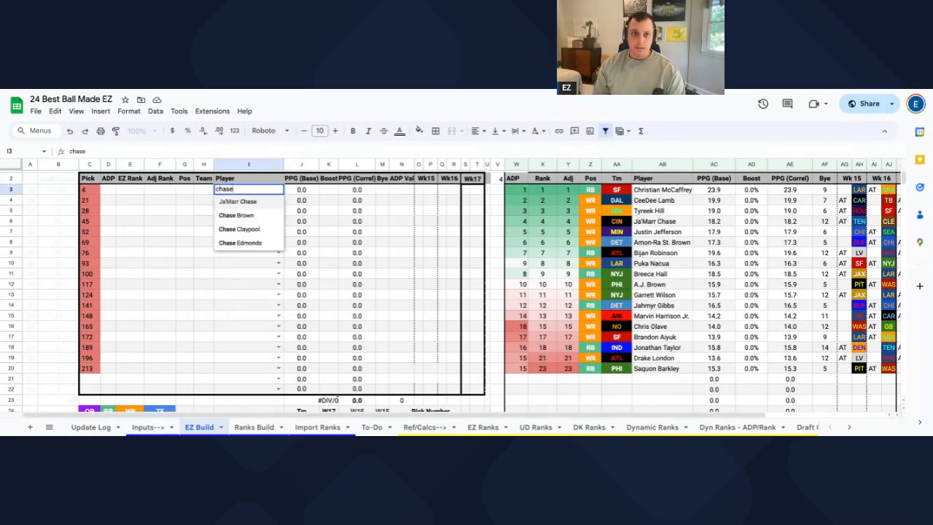
{"action": "key", "text": "Return"}
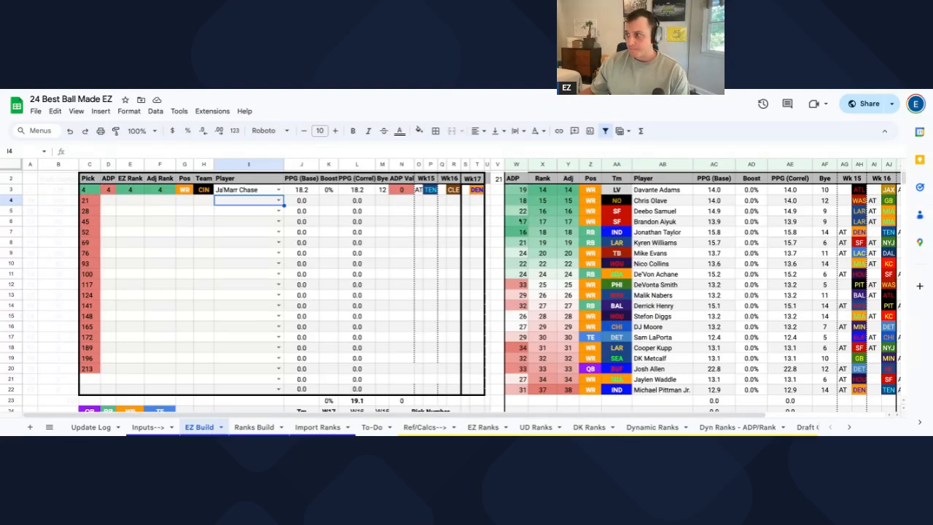
- Examine the ADP and Rank columns of the player rankings and zoom out to show more of the EZ Build sheet
{"action": "left_click_drag", "start_coordinate": [523, 221], "coordinate": [541, 237]}
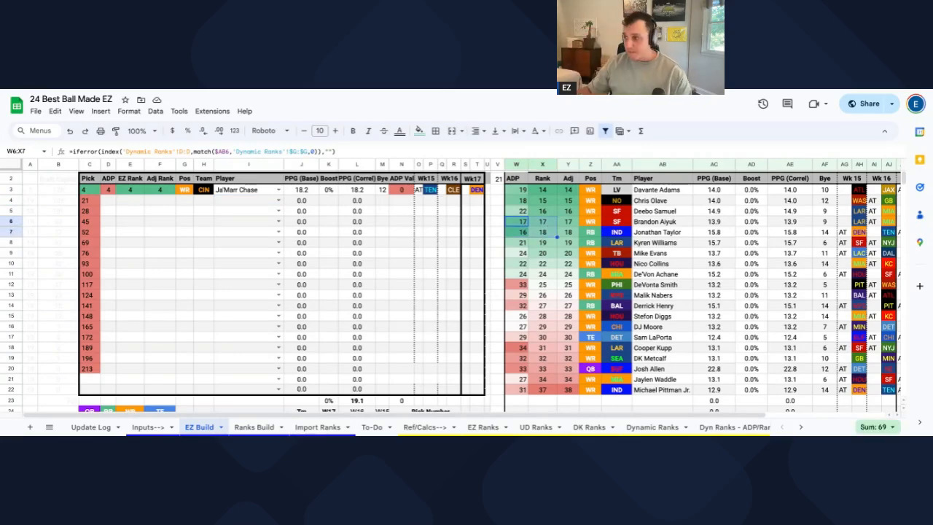
{"action": "scroll", "coordinate": [625, 347], "scroll_direction": "down", "scroll_amount": 2}
{"action": "scroll", "coordinate": [625, 347], "scroll_direction": "down", "scroll_amount": 3}
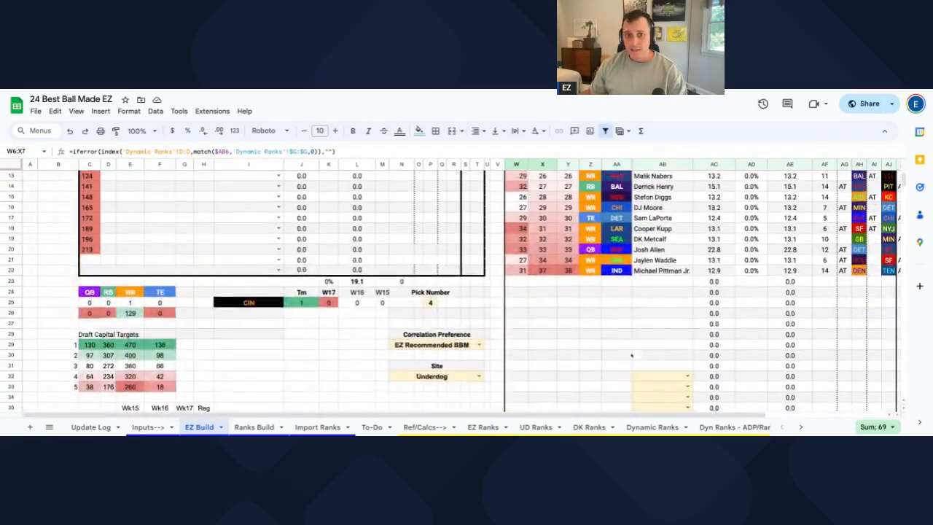
{"action": "scroll", "coordinate": [630, 353], "scroll_direction": "up", "scroll_amount": 6}
{"action": "key", "text": "ctrl+minus"}
{"action": "key", "text": "ctrl+minus"}
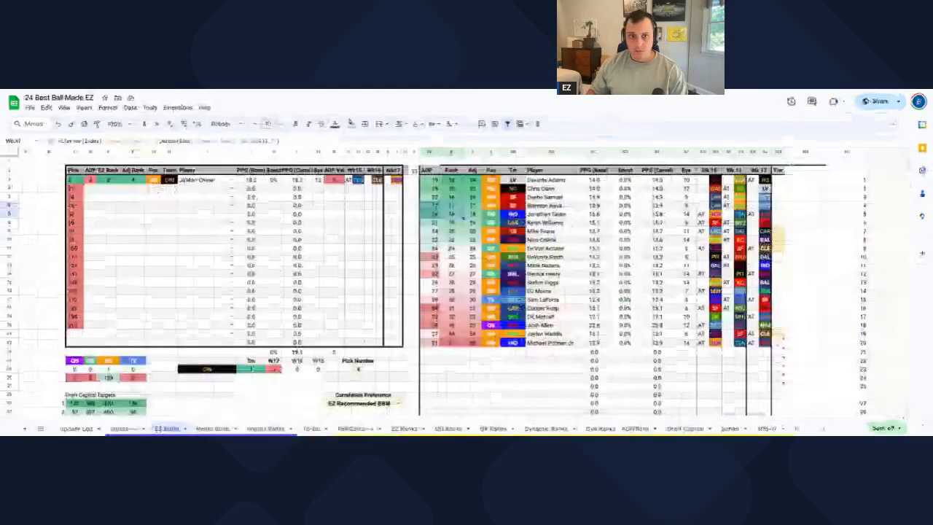
- Enter Jahmyr Gibbs in the first of the yellow player lookup cells below the rankings and check the range of lookup cells
{"action": "scroll", "coordinate": [465, 219], "scroll_direction": "down", "scroll_amount": 2}
{"action": "left_click", "coordinate": [548, 408]}
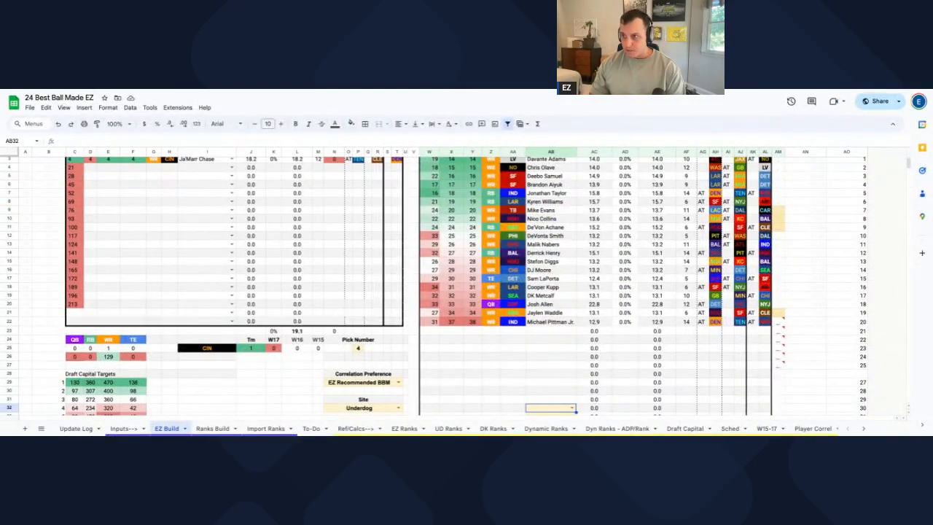
{"action": "type", "text": "gibbs"}
{"action": "key", "text": "Return"}
{"action": "scroll", "coordinate": [548, 409], "scroll_direction": "down", "scroll_amount": 1}
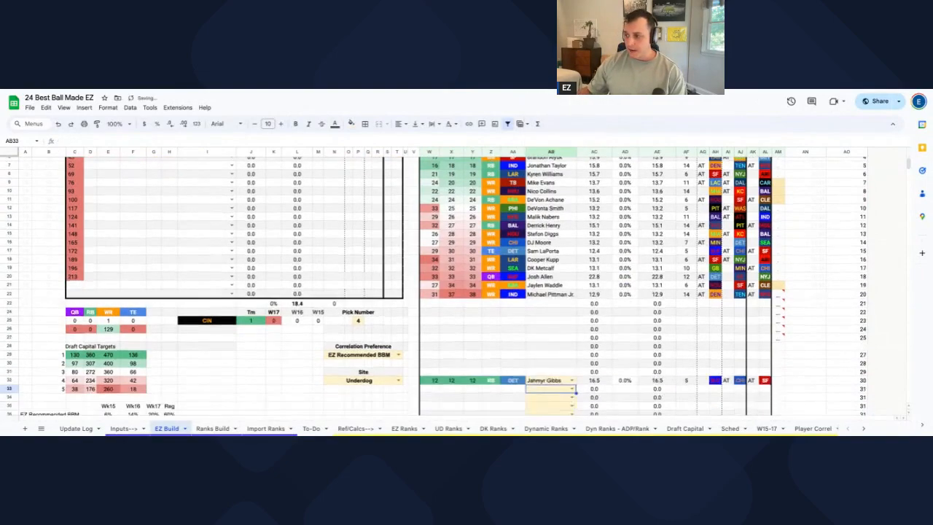
{"action": "scroll", "coordinate": [558, 346], "scroll_direction": "down", "scroll_amount": 2}
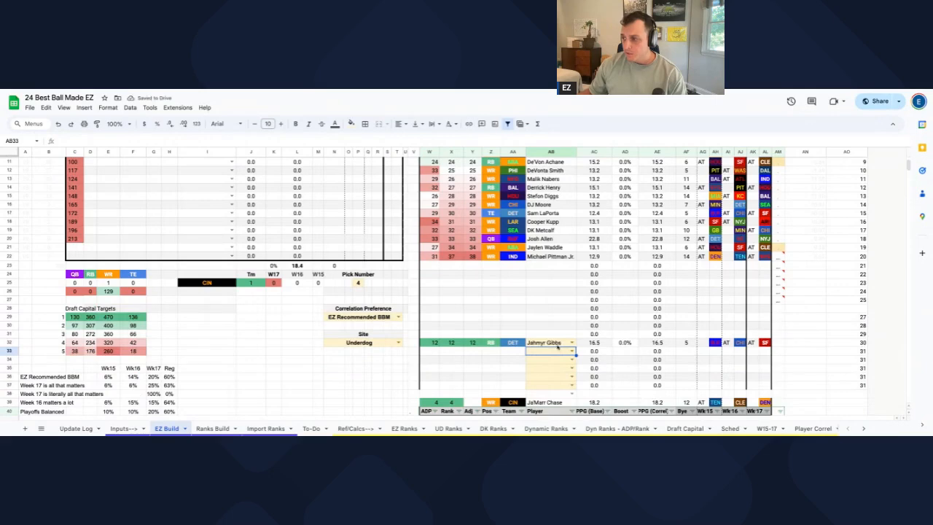
{"action": "left_click_drag", "start_coordinate": [550, 343], "coordinate": [554, 392]}
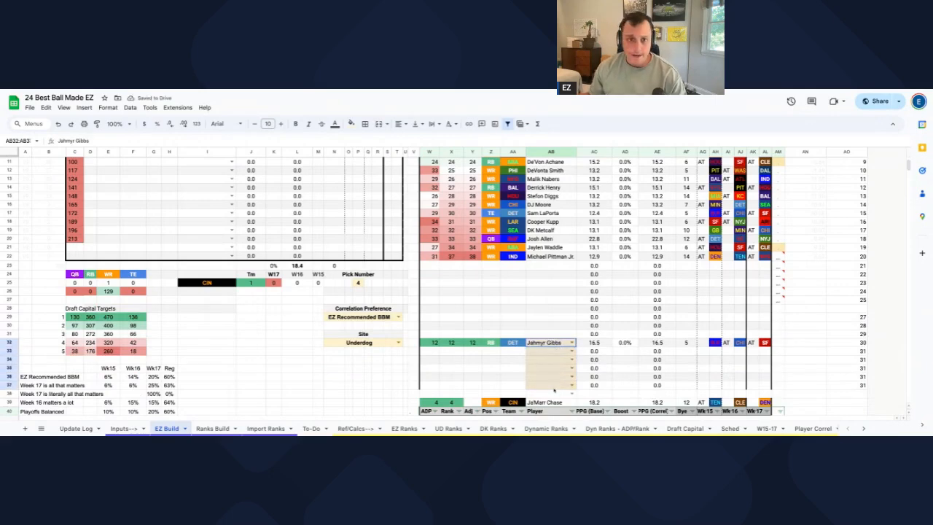
{"action": "scroll", "coordinate": [555, 392], "scroll_direction": "up", "scroll_amount": 3}
{"action": "scroll", "coordinate": [554, 392], "scroll_direction": "down", "scroll_amount": 1}
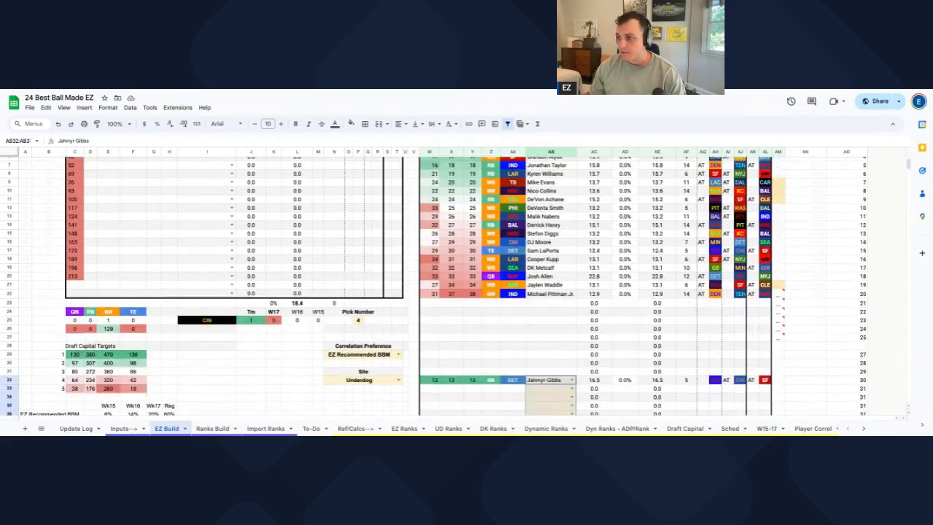
- Check the Adj rank formula in Jahmyr Gibbs's lookup row and clear the player from the lookup cell
{"action": "scroll", "coordinate": [554, 392], "scroll_direction": "up", "scroll_amount": 2}
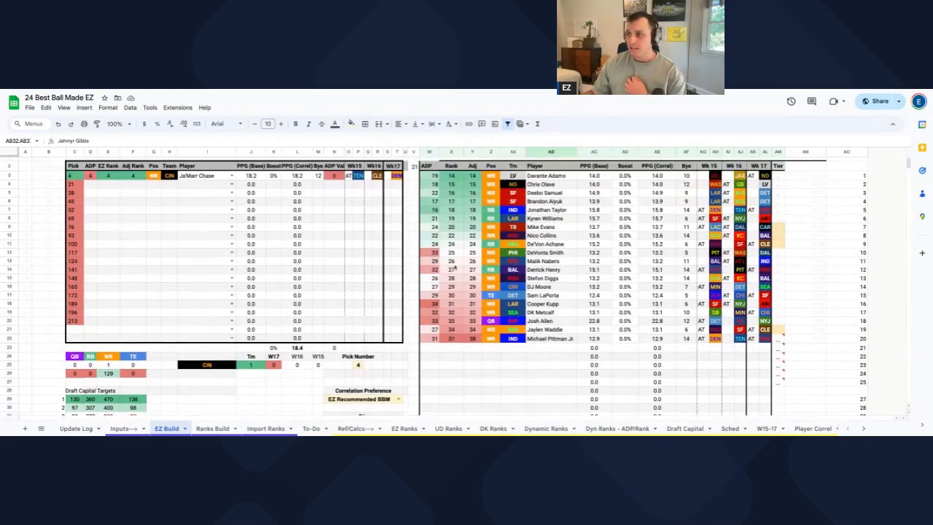
{"action": "scroll", "coordinate": [464, 372], "scroll_direction": "down", "scroll_amount": 2}
{"action": "left_click", "coordinate": [474, 381]}
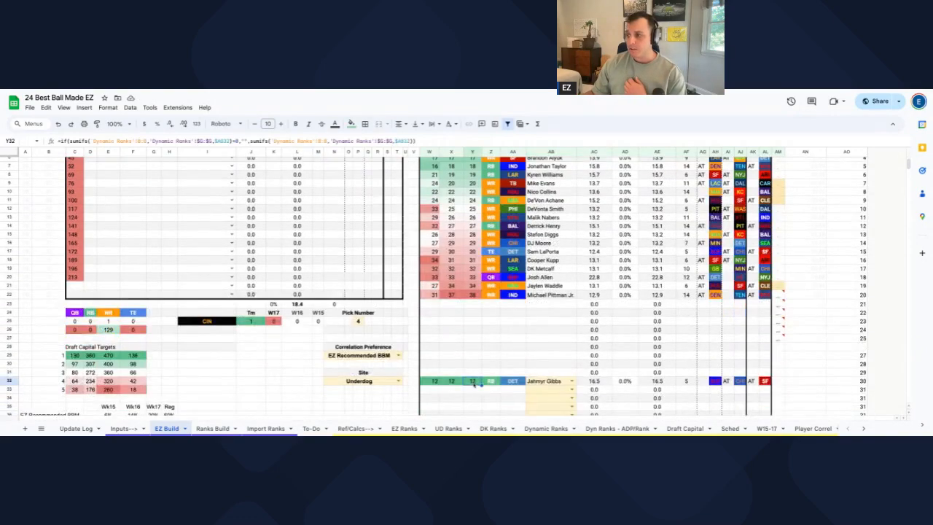
{"action": "left_click", "coordinate": [548, 381]}
{"action": "scroll", "coordinate": [552, 382], "scroll_direction": "up", "scroll_amount": 1}
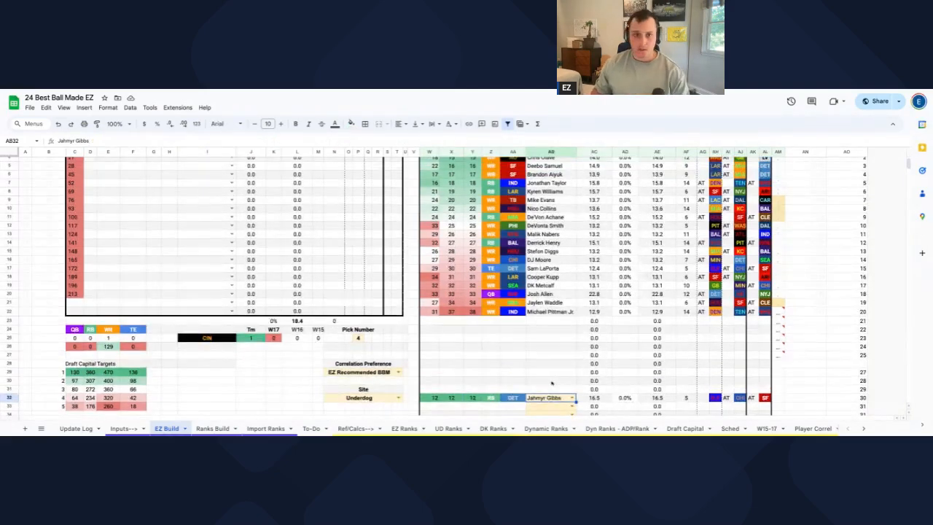
{"action": "key", "text": "Delete"}
{"action": "scroll", "coordinate": [552, 383], "scroll_direction": "up", "scroll_amount": 2}
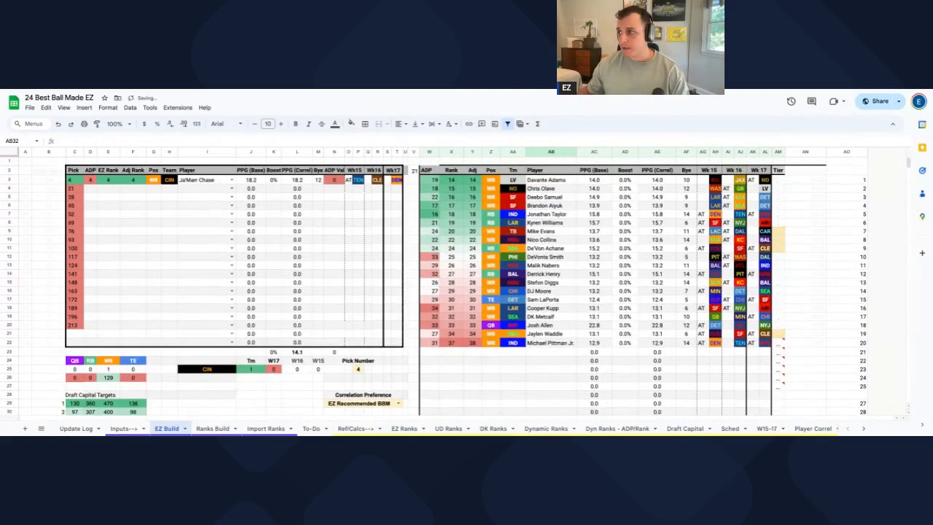
- Examine the Tier column beside the player rankings, from its header down to the first highlighted tier break
{"action": "left_click", "coordinate": [195, 187]}
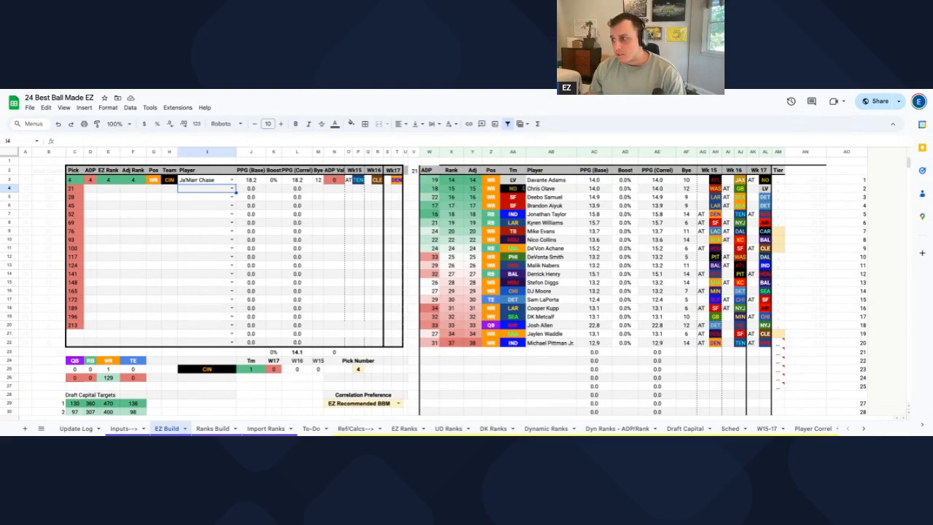
{"action": "left_click", "coordinate": [560, 184]}
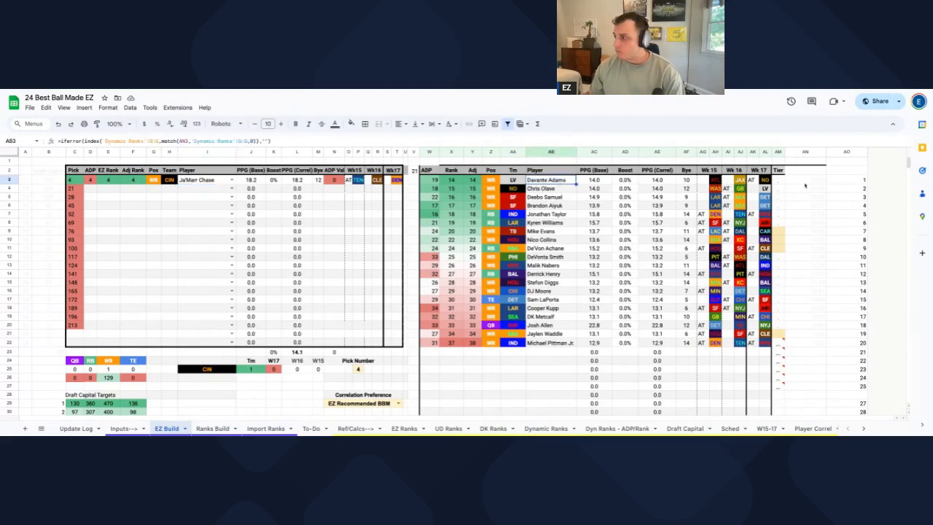
{"action": "mouse_move", "coordinate": [778, 170]}
{"action": "left_mouse_down"}
{"action": "mouse_move", "coordinate": [784, 232]}
{"action": "mouse_move", "coordinate": [783, 171]}
{"action": "left_mouse_up"}
{"action": "left_click", "coordinate": [783, 233]}
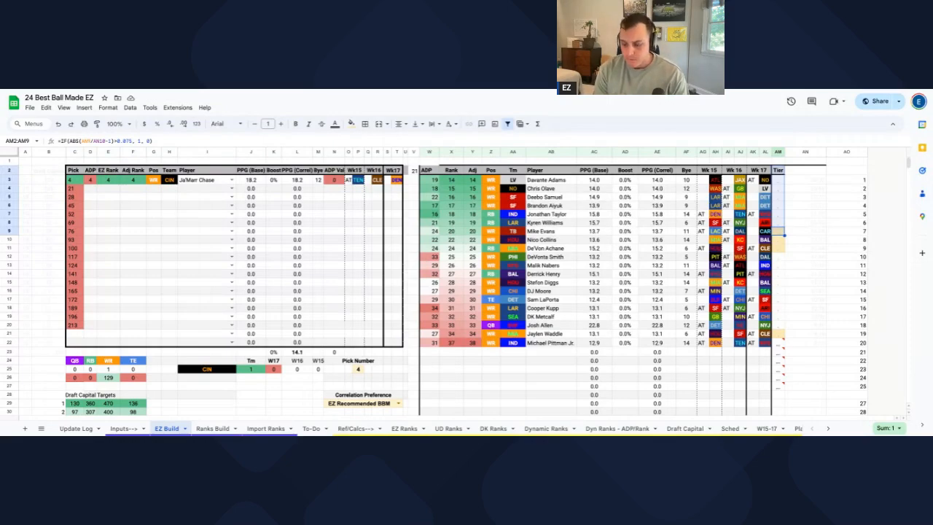
{"action": "left_click", "coordinate": [778, 222]}
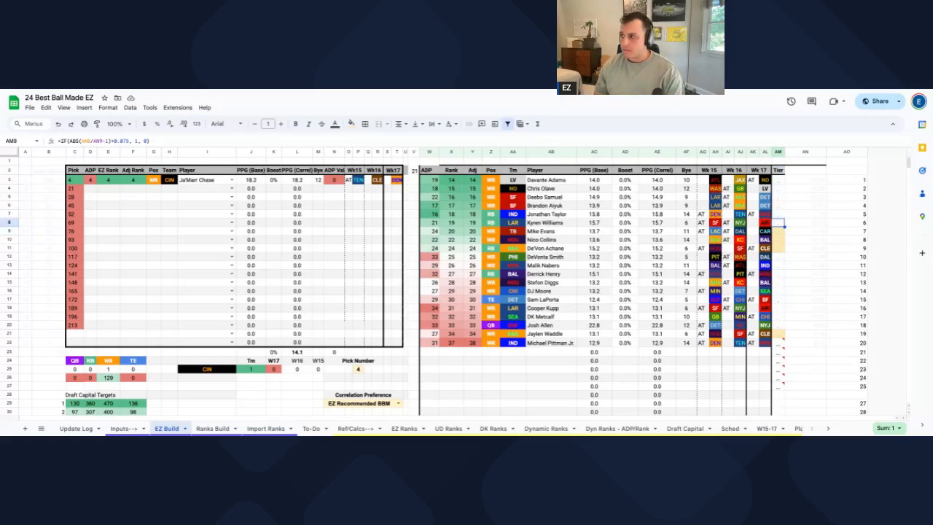
{"action": "key", "text": "Up"}
{"action": "key", "text": "Up"}
{"action": "key", "text": "Up"}
{"action": "key", "text": "Up"}
{"action": "key", "text": "Up"}
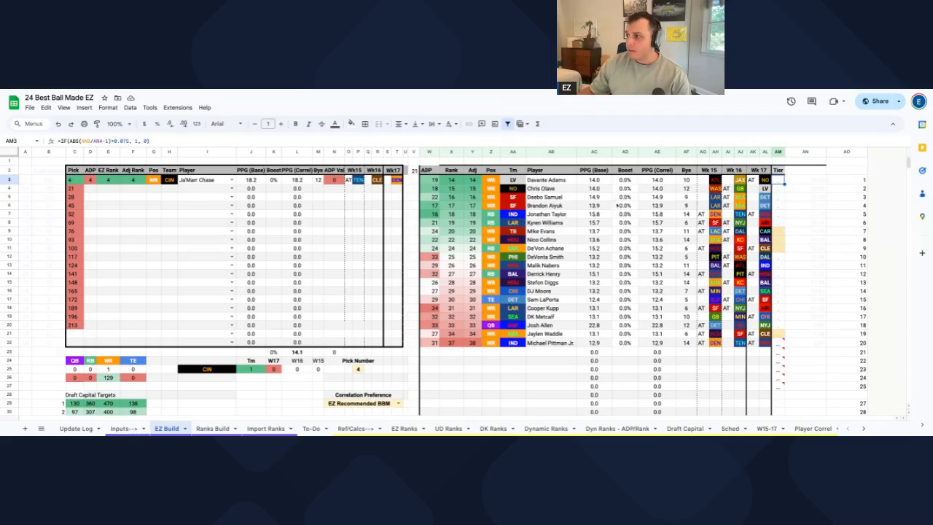
- Compare the PPG (Base) values of the first four ranked players and review the first tier's rows down to Mike Evans
{"action": "left_click_drag", "start_coordinate": [604, 180], "coordinate": [601, 188]}
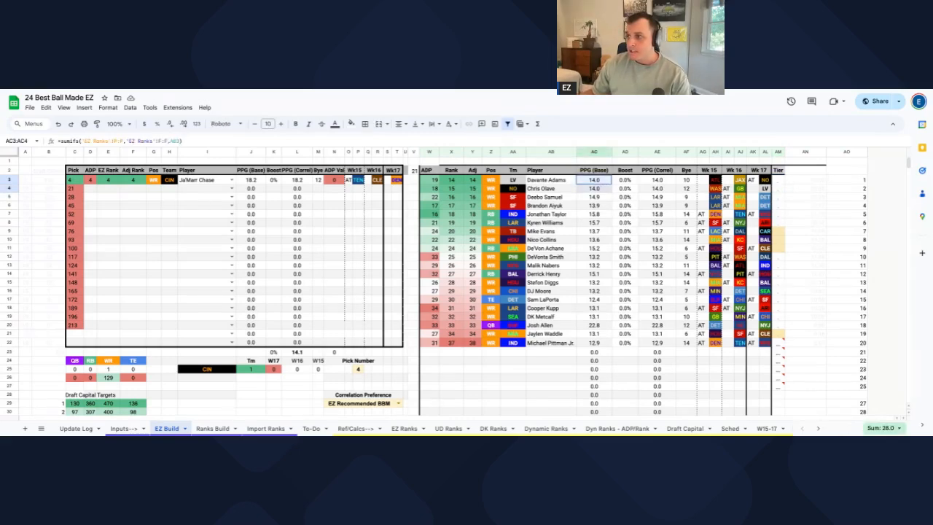
{"action": "left_click_drag", "start_coordinate": [601, 193], "coordinate": [602, 206]}
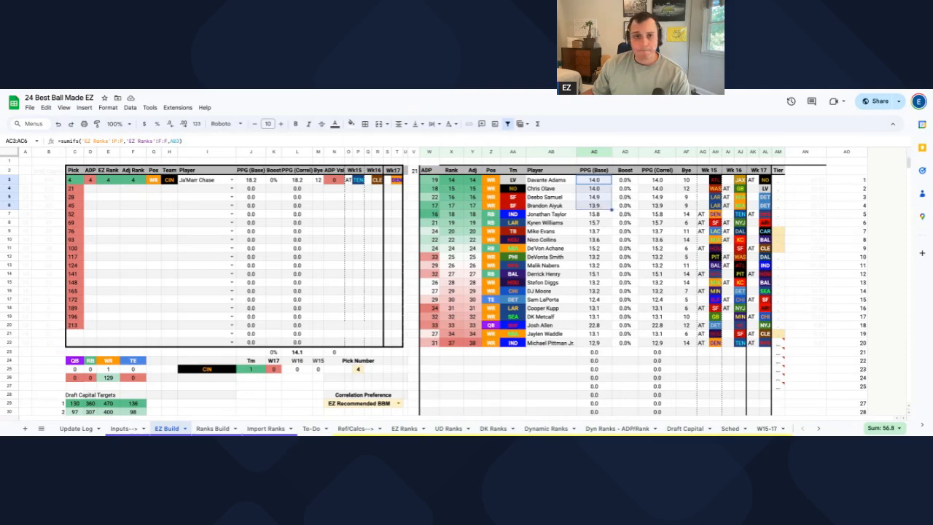
{"action": "left_click", "coordinate": [601, 206]}
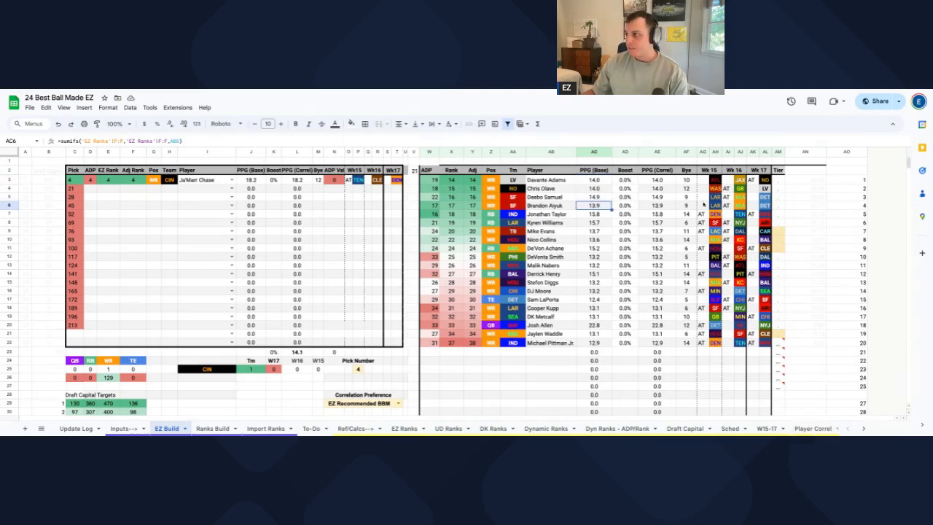
{"action": "left_click_drag", "start_coordinate": [779, 179], "coordinate": [780, 232]}
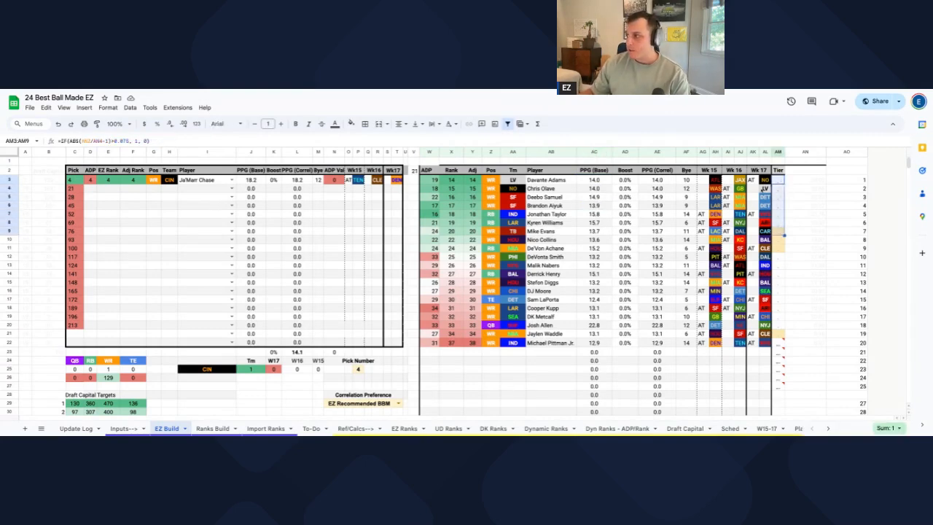
{"action": "mouse_move", "coordinate": [782, 181]}
{"action": "left_mouse_down"}
{"action": "mouse_move", "coordinate": [751, 205]}
{"action": "mouse_move", "coordinate": [569, 224]}
{"action": "mouse_move", "coordinate": [566, 181]}
{"action": "mouse_move", "coordinate": [817, 183]}
{"action": "mouse_move", "coordinate": [778, 184]}
{"action": "left_mouse_up"}
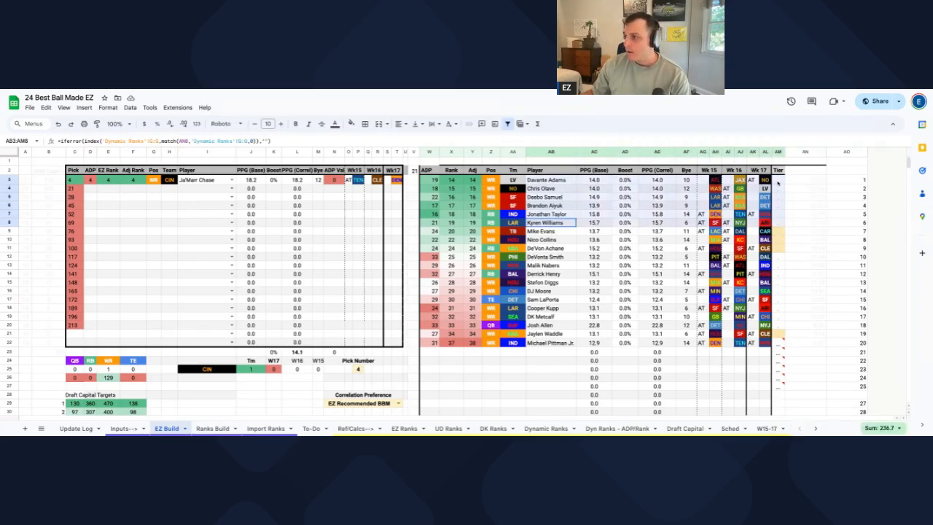
{"action": "left_click_drag", "start_coordinate": [779, 231], "coordinate": [559, 180]}
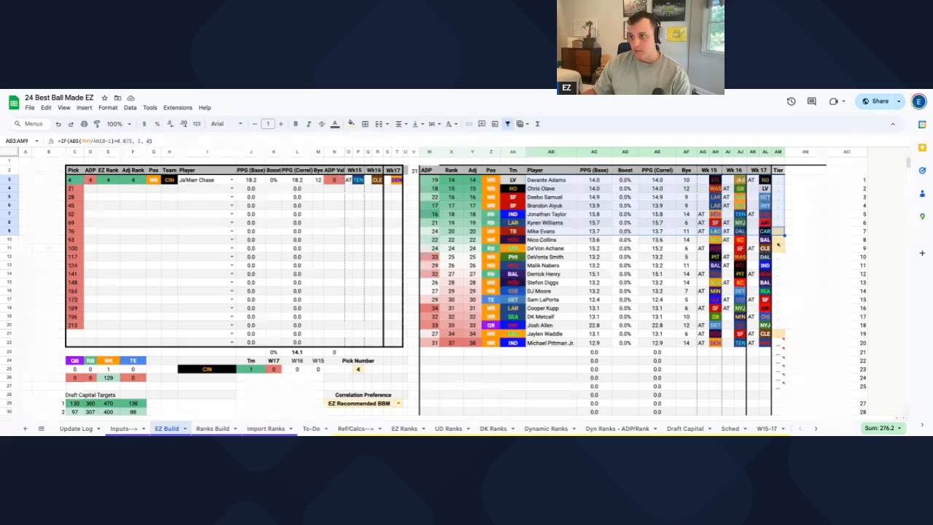
- Enter Deebo Samuel as the player for pick 21, the draft table's second row
{"action": "left_click", "coordinate": [201, 190]}
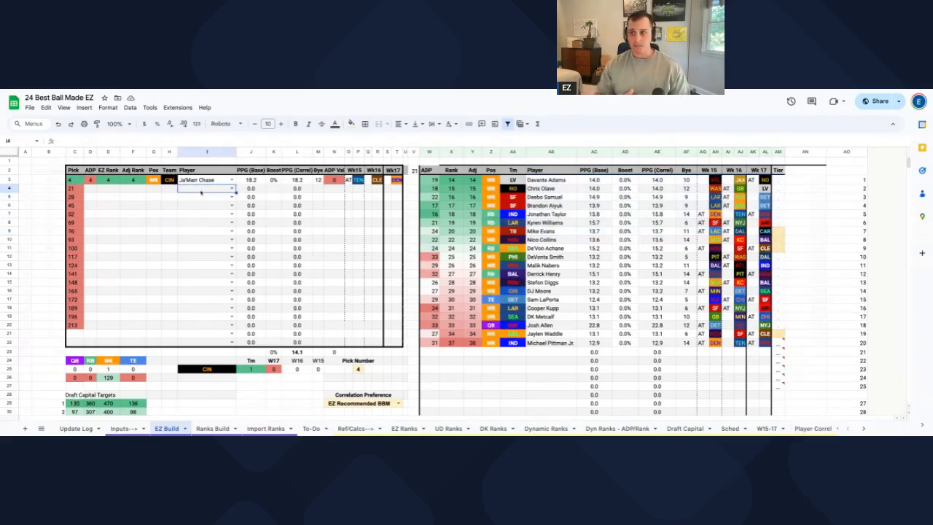
{"action": "type", "text": "ada"}
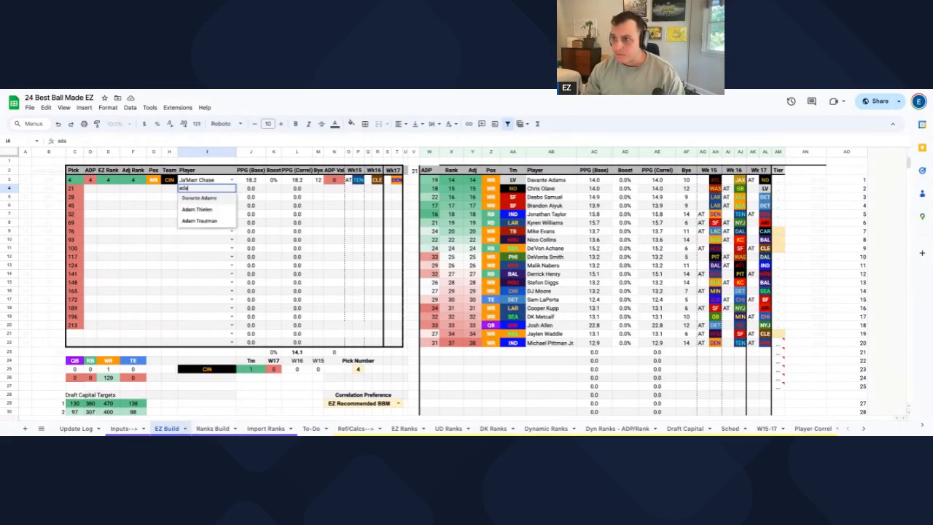
{"action": "key", "text": "Escape"}
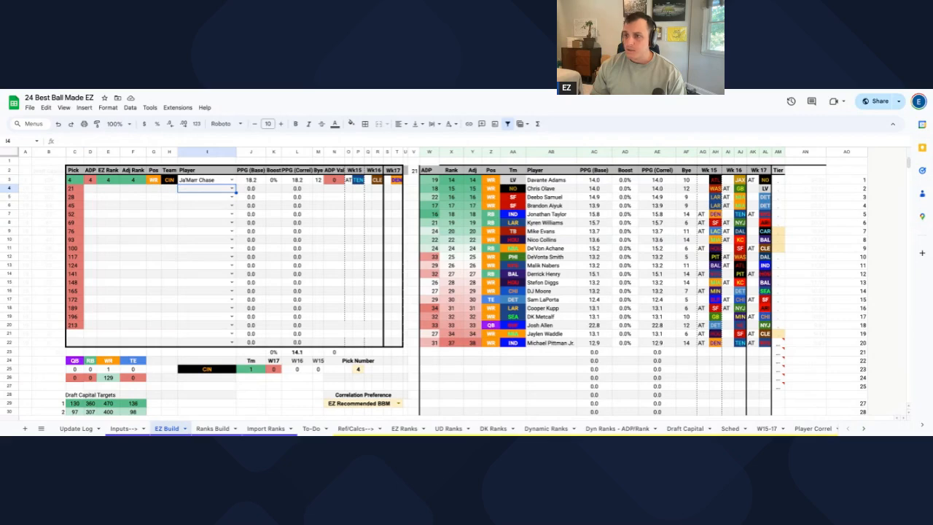
{"action": "type", "text": "deebo"}
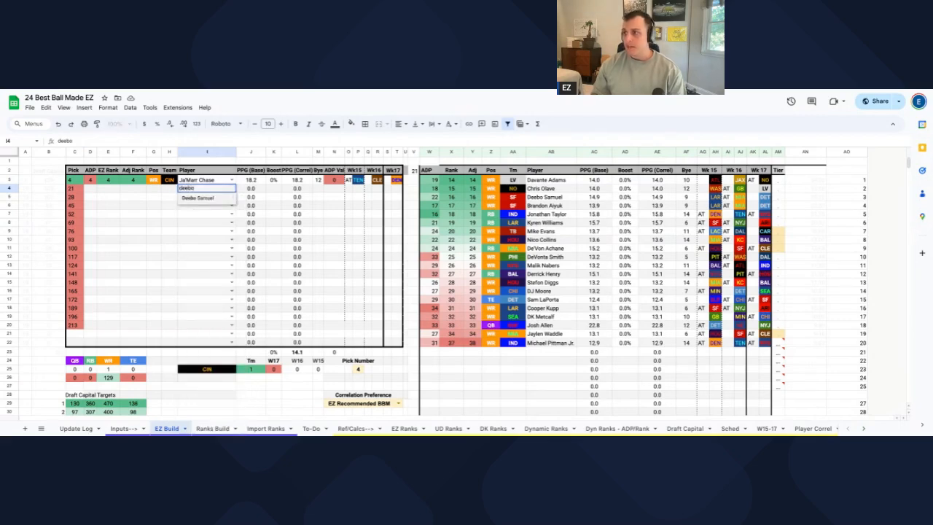
{"action": "key", "text": "Return"}
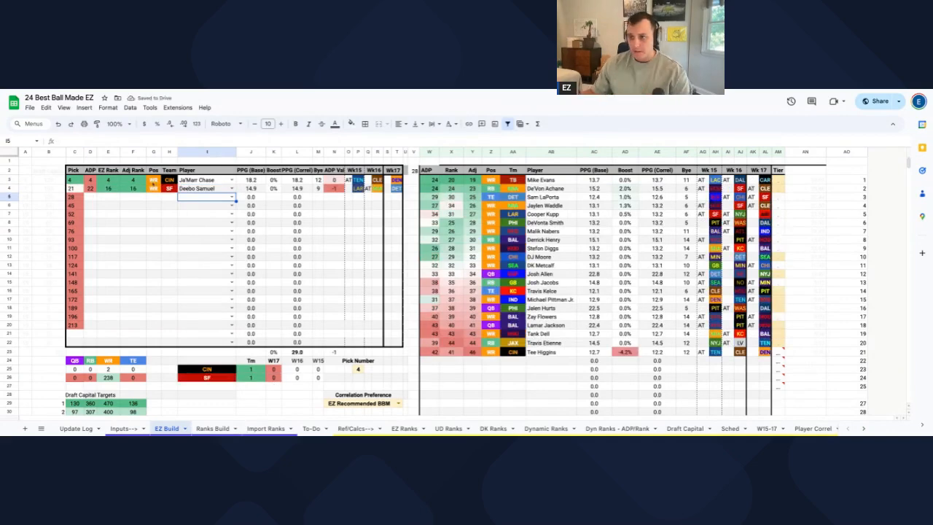
- Try a Pick Number of 9, check the draft table's Pick column, and undo the change
{"action": "left_click", "coordinate": [358, 369]}
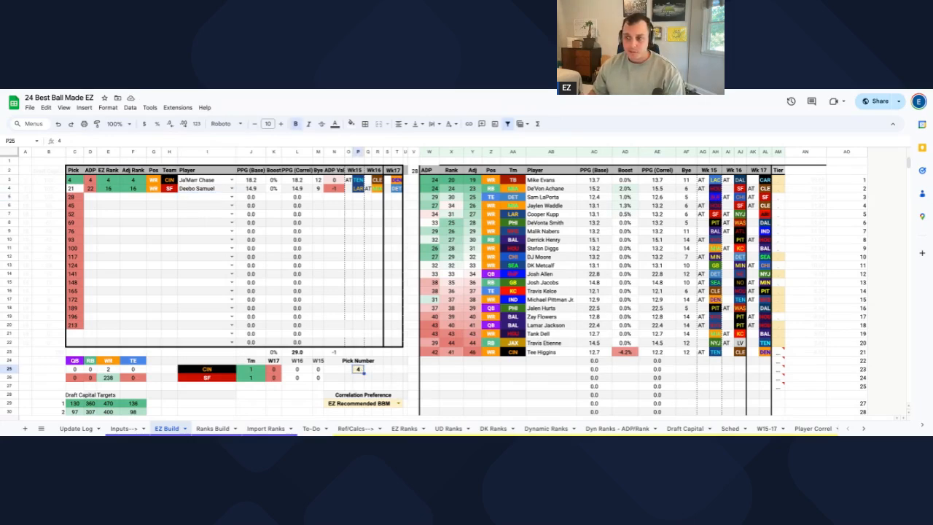
{"action": "type", "text": "9"}
{"action": "key", "text": "Return"}
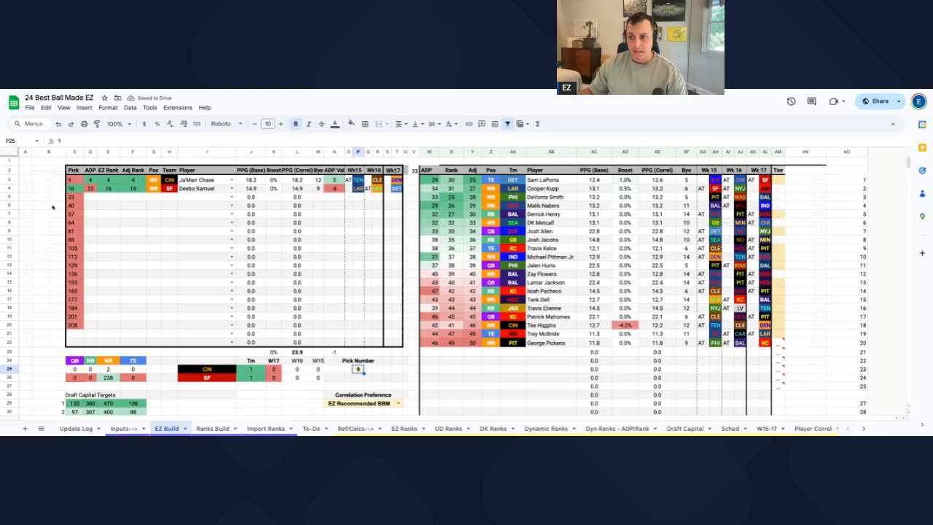
{"action": "left_click_drag", "start_coordinate": [76, 197], "coordinate": [78, 331]}
{"action": "key", "text": "ctrl+z"}
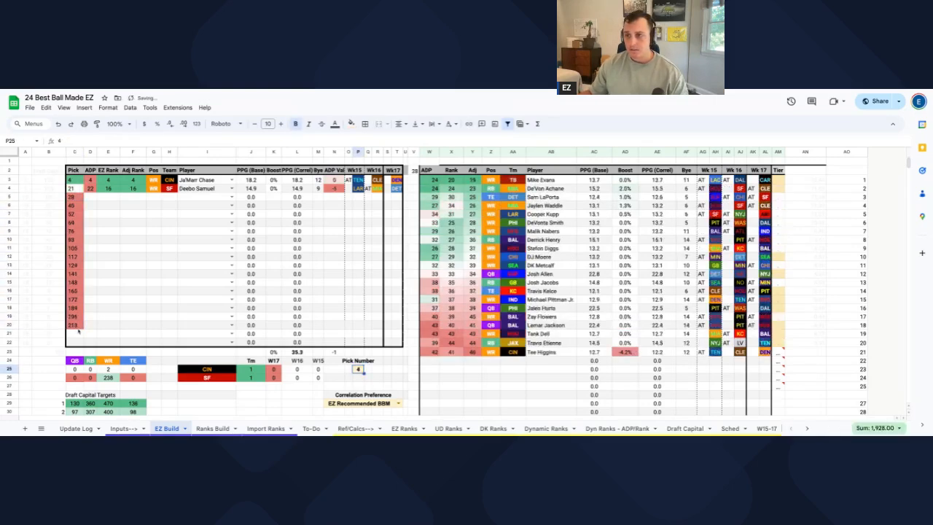
- Locate Sam LaPorta in the player rankings and enter him as the player for pick 28 in the draft table
{"action": "left_click", "coordinate": [184, 198]}
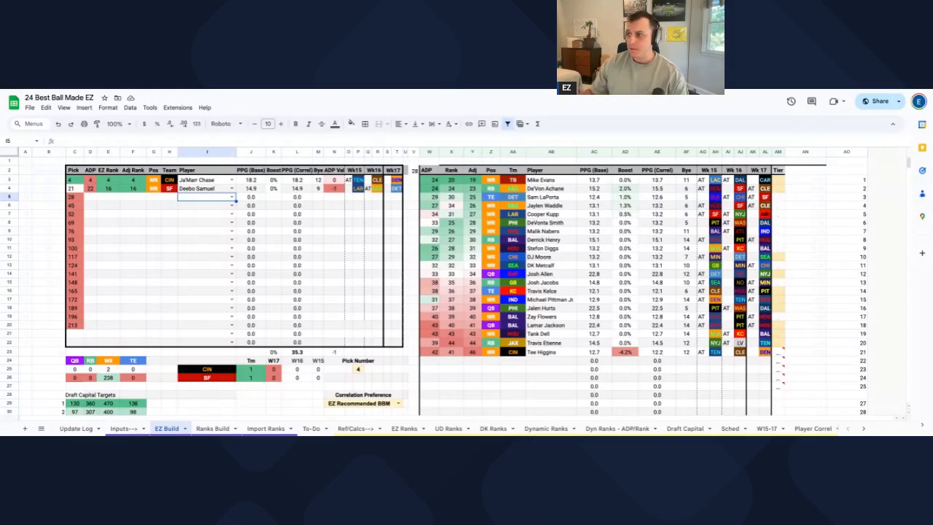
{"action": "left_click", "coordinate": [552, 197]}
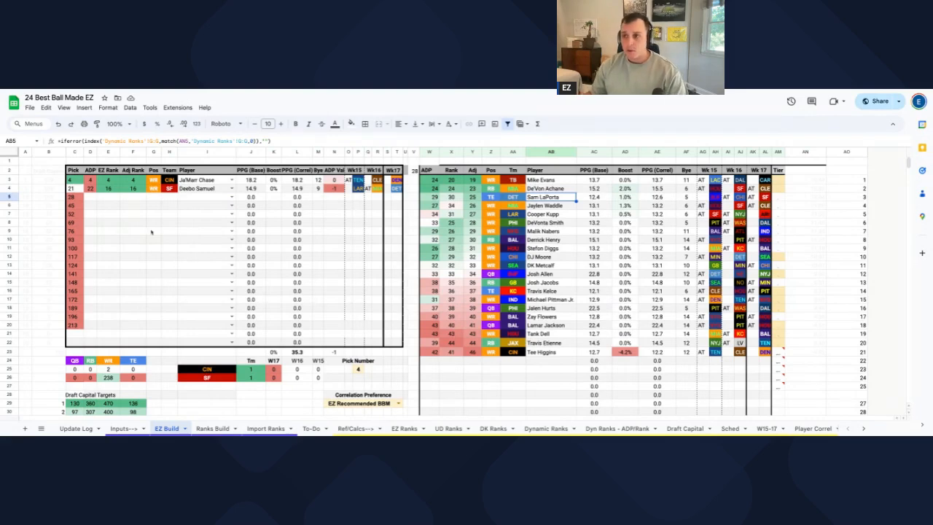
{"action": "left_click", "coordinate": [211, 197]}
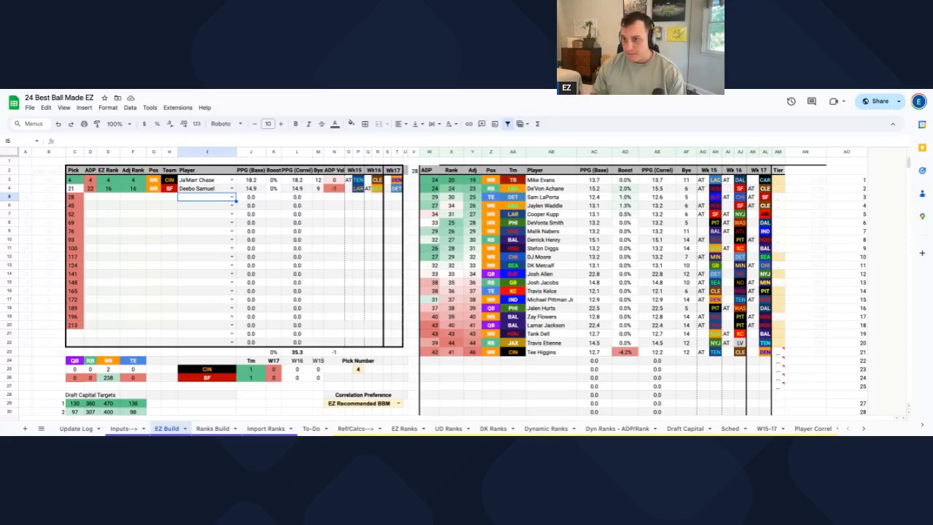
{"action": "type", "text": "Sam LaPorta"}
{"action": "key", "text": "Return"}
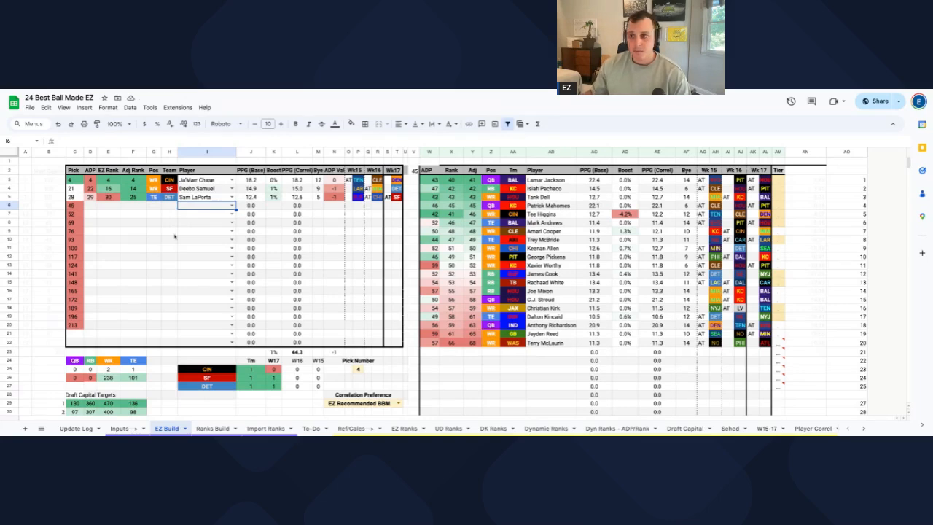
- Compare Deebo Samuel's ADP, EZ Rank and Adj Rank in the draft table and select the Player cell for pick 45
{"action": "left_click", "coordinate": [109, 189]}
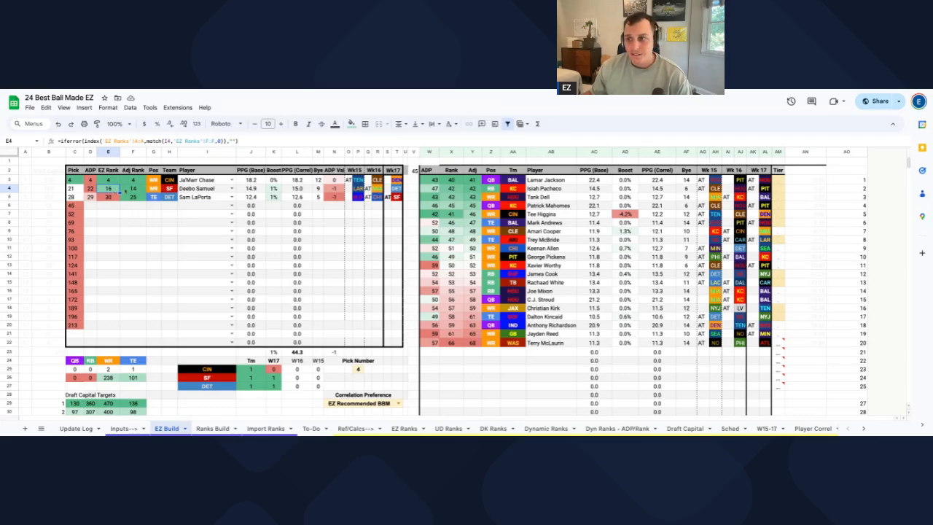
{"action": "left_click_drag", "start_coordinate": [125, 191], "coordinate": [94, 191]}
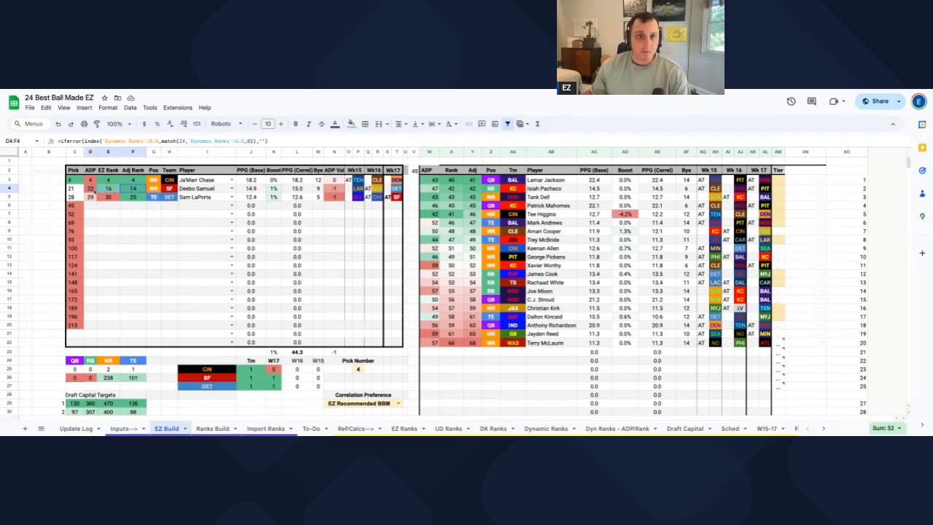
{"action": "left_click", "coordinate": [188, 208]}
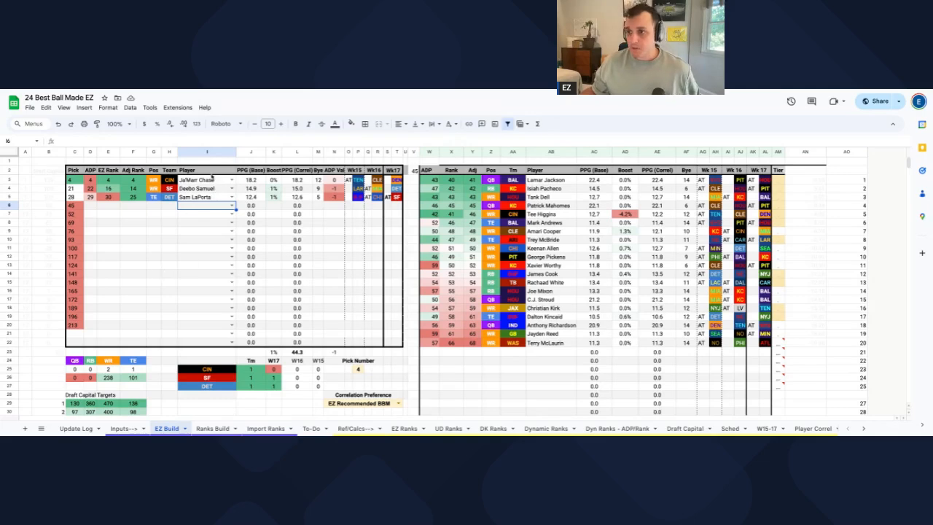
- Compare Ja'Marr Chase in the draft table with Tee Higgins in the rankings and Joe Burrow in the correlated-only list
{"action": "left_click", "coordinate": [209, 181]}
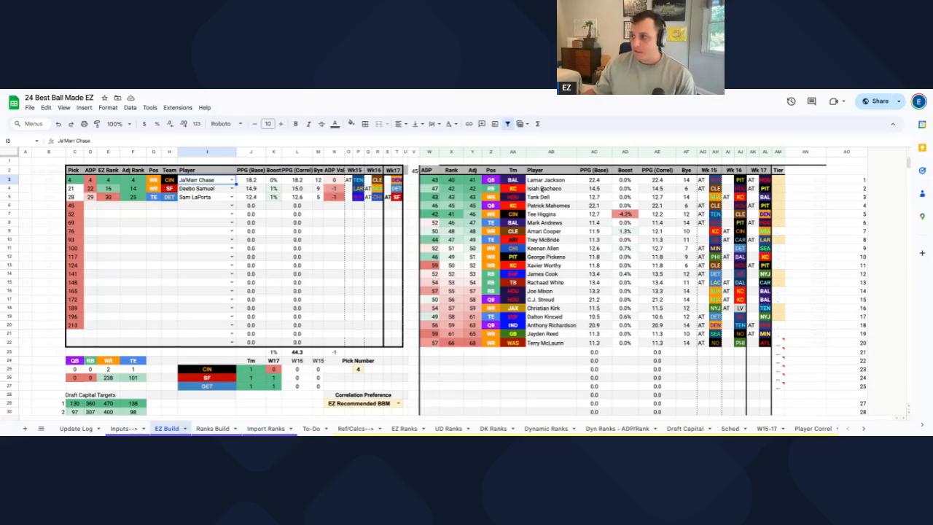
{"action": "left_click", "coordinate": [543, 216]}
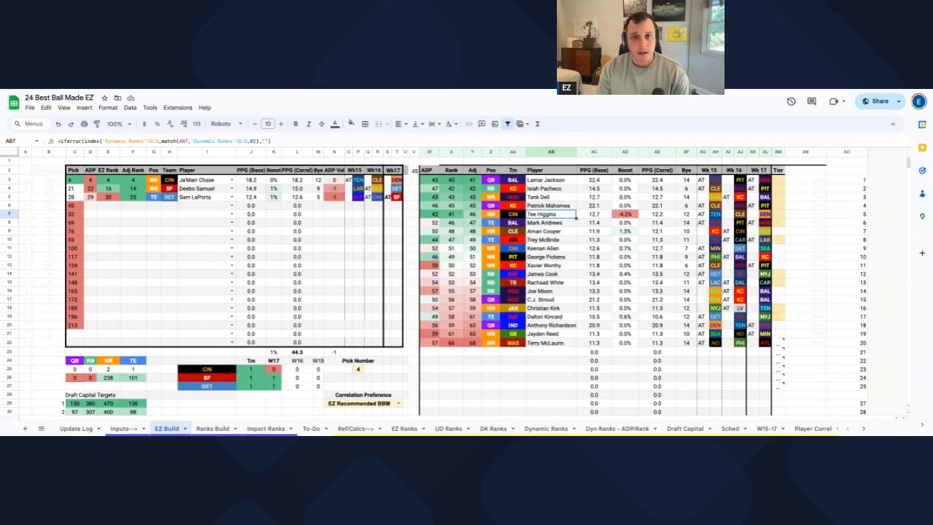
{"action": "scroll", "coordinate": [557, 255], "scroll_direction": "down", "scroll_amount": 5}
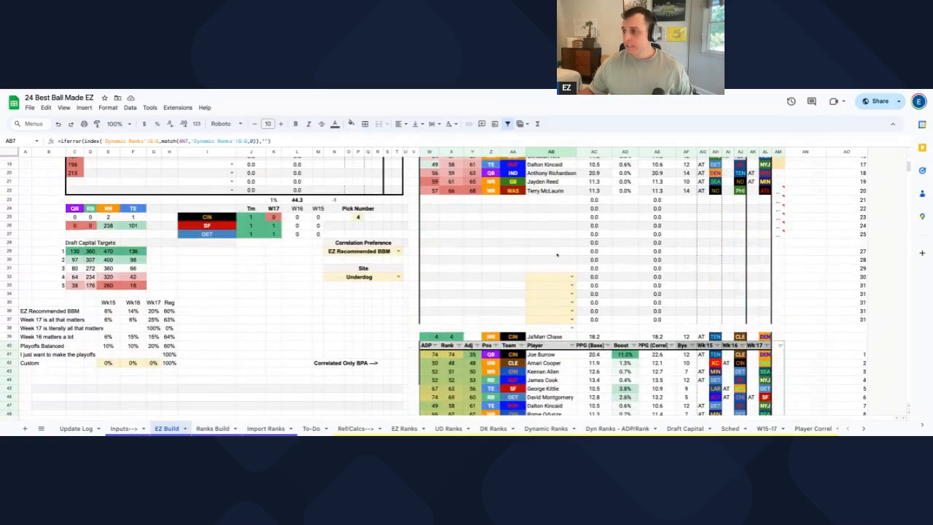
{"action": "scroll", "coordinate": [531, 318], "scroll_direction": "down", "scroll_amount": 1}
{"action": "left_click", "coordinate": [560, 346]}
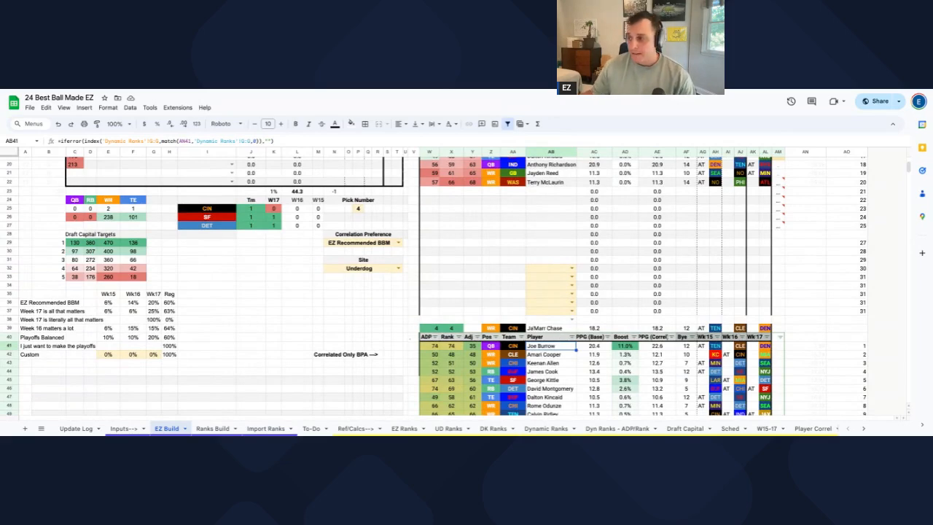
{"action": "scroll", "coordinate": [693, 266], "scroll_direction": "up", "scroll_amount": 6}
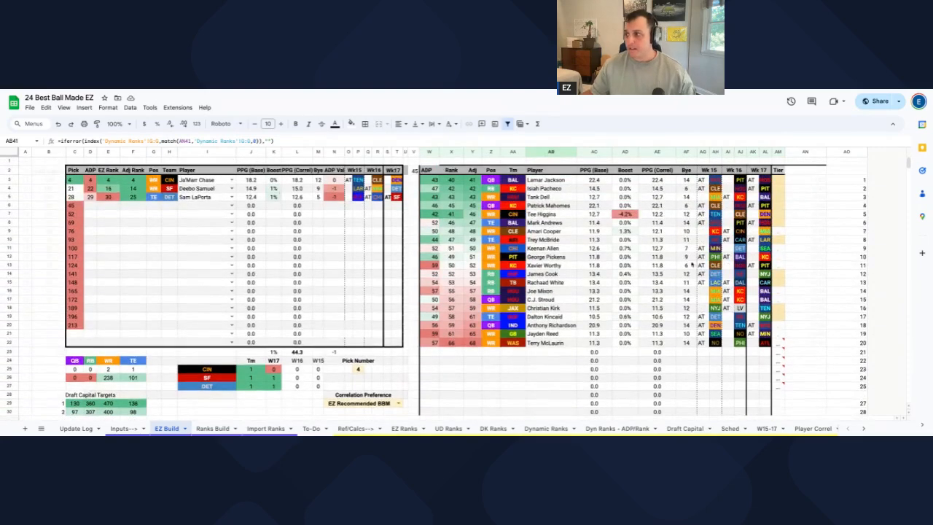
- Enter Tee Higgins as the player for pick 45 in the draft table
{"action": "left_click", "coordinate": [210, 206]}
{"action": "type", "text": "tee"}
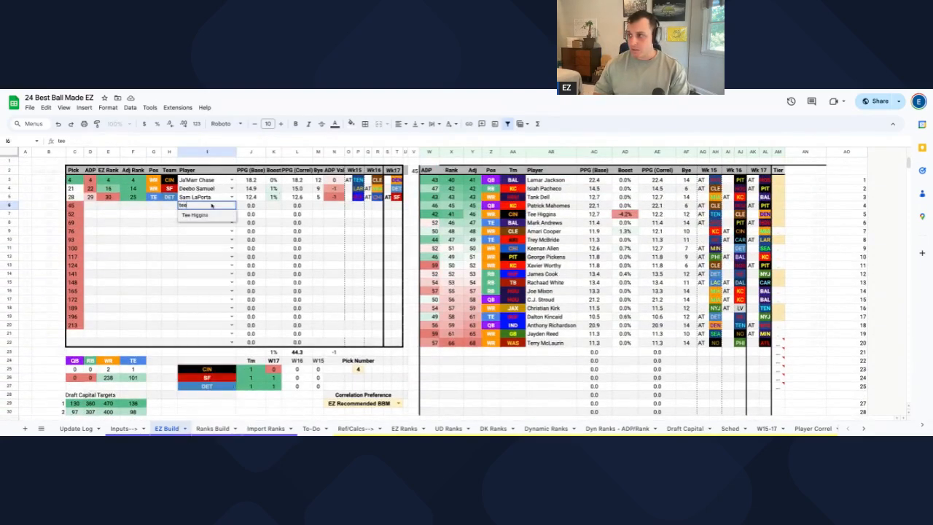
{"action": "key", "text": "Return"}
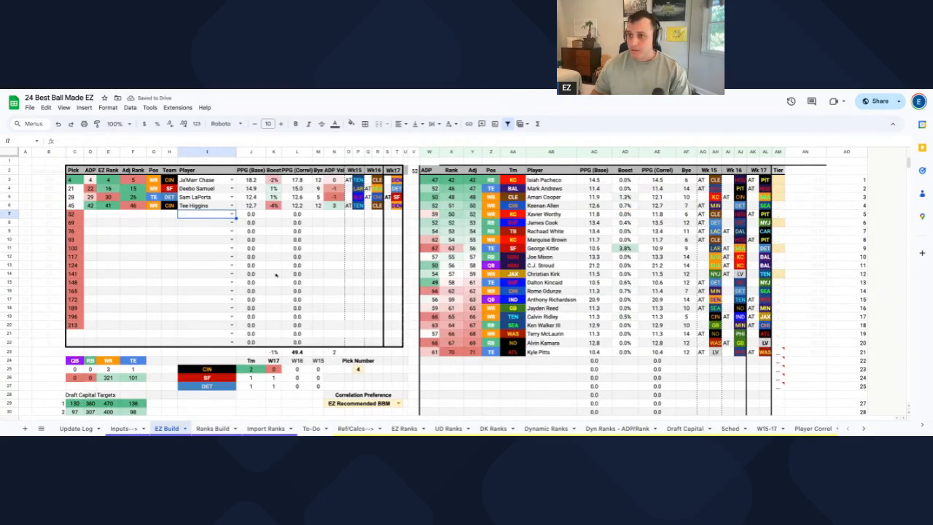
- Try Joe Burrow as the player for pick 69, toggle the entry to compare the Boost and Adj Rank columns, and clear it
{"action": "key", "text": "Down"}
{"action": "type", "text": "burr"}
{"action": "key", "text": "Return"}
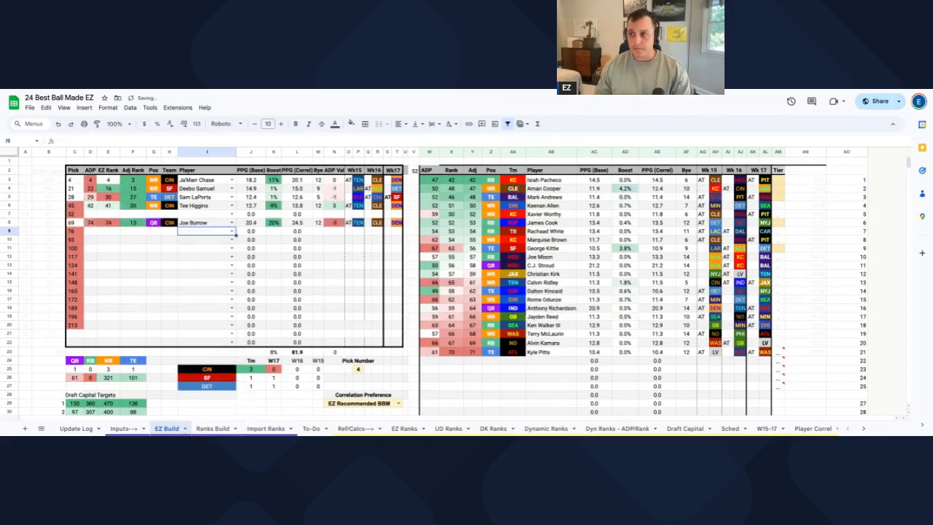
{"action": "key", "text": "Up"}
{"action": "key", "text": "Delete"}
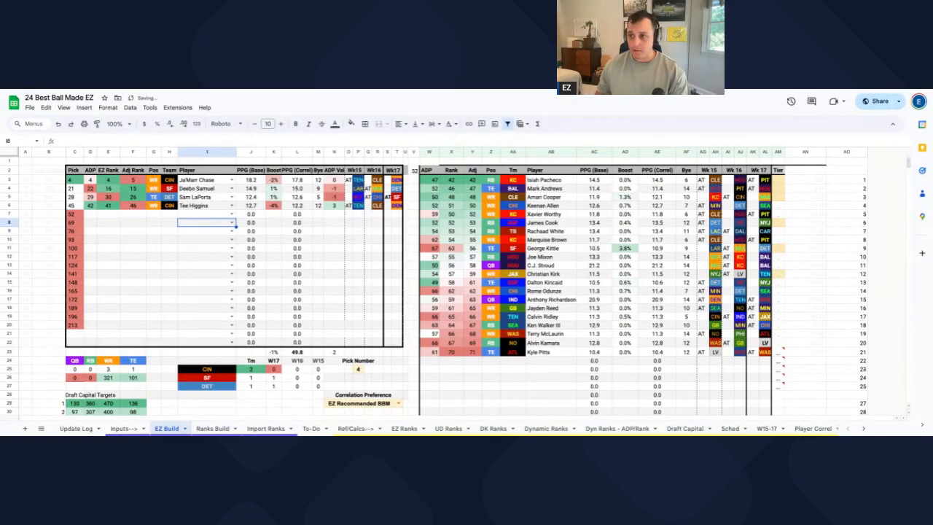
{"action": "key", "text": "ctrl+z"}
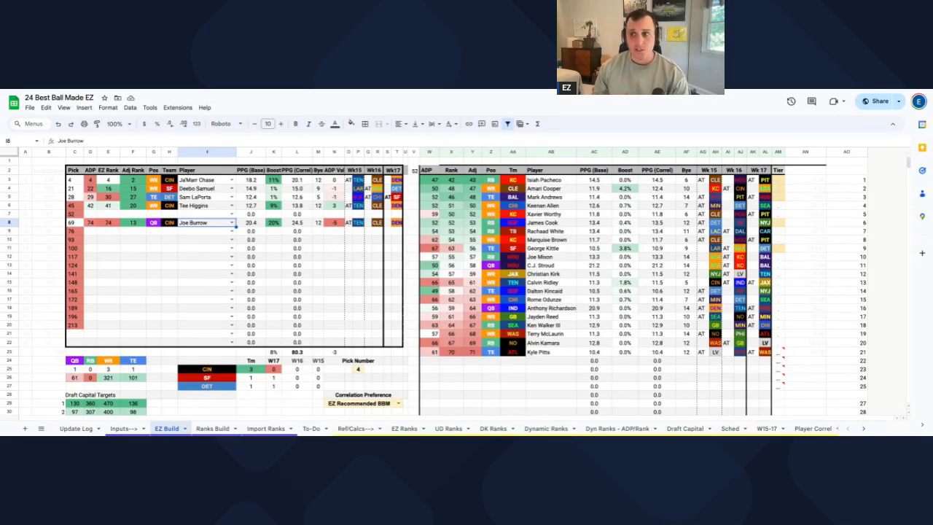
{"action": "key", "text": "Delete"}
{"action": "key", "text": "Up"}
{"action": "key", "text": "Up"}
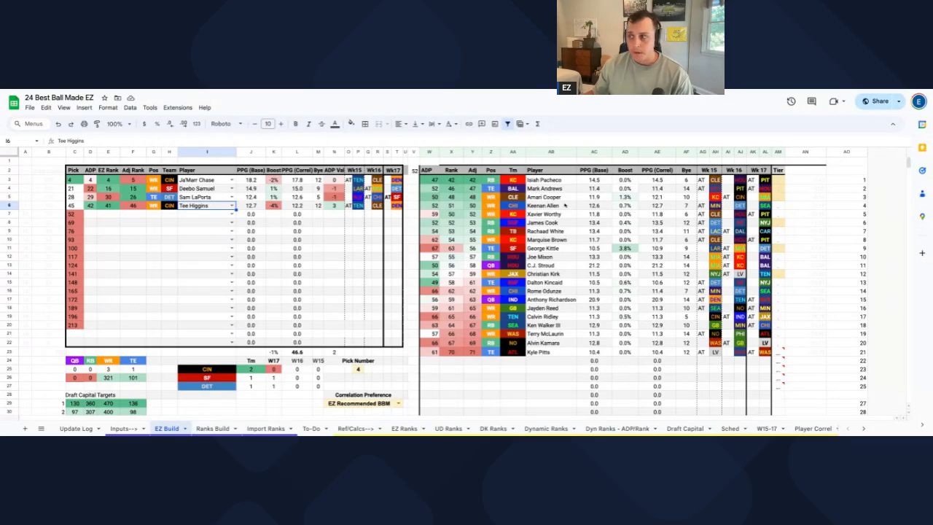
- Replace Tee Higgins with Lamar Jackson as the player for pick 45 in the draft table
{"action": "left_click", "coordinate": [214, 213]}
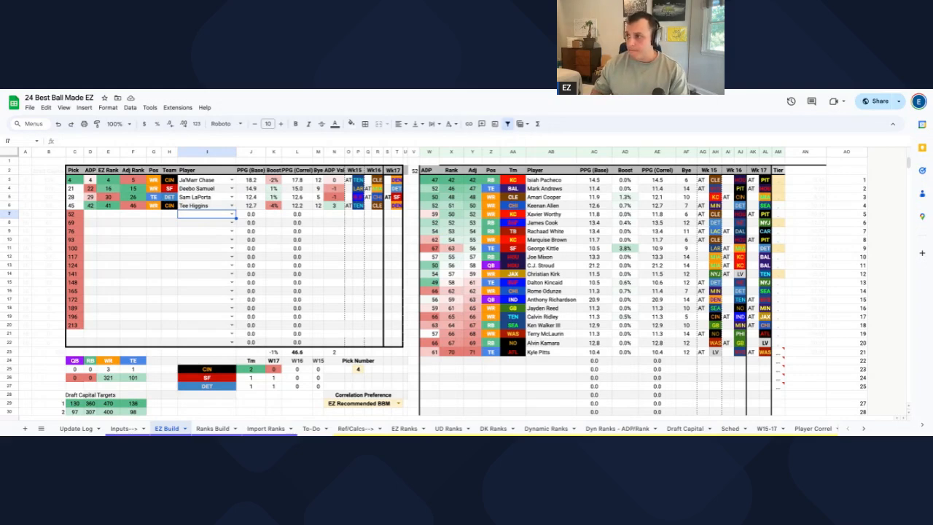
{"action": "key", "text": "Up"}
{"action": "key", "text": "Delete"}
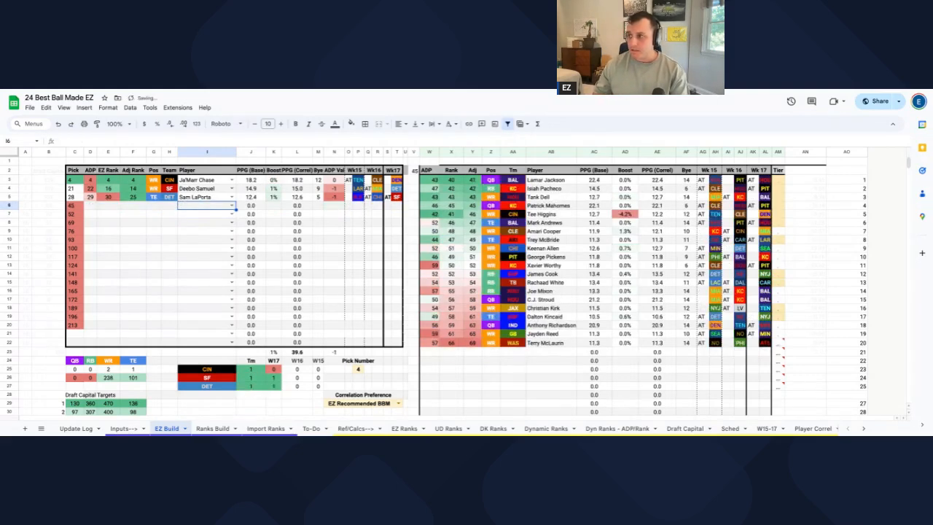
{"action": "type", "text": "Lamar Jackson"}
{"action": "key", "text": "Return"}
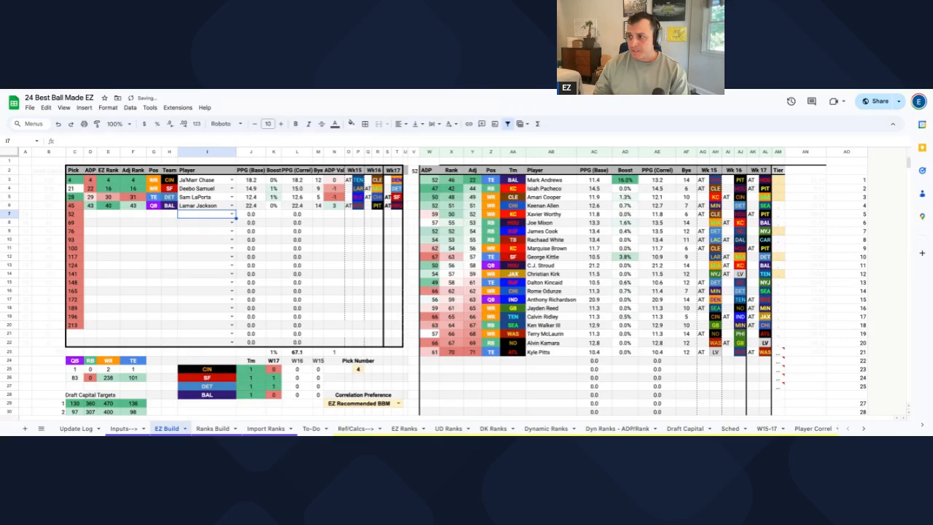
- Enter Patrick Mahomes as the player for pick 52 in the draft table
{"action": "type", "text": "mahome"}
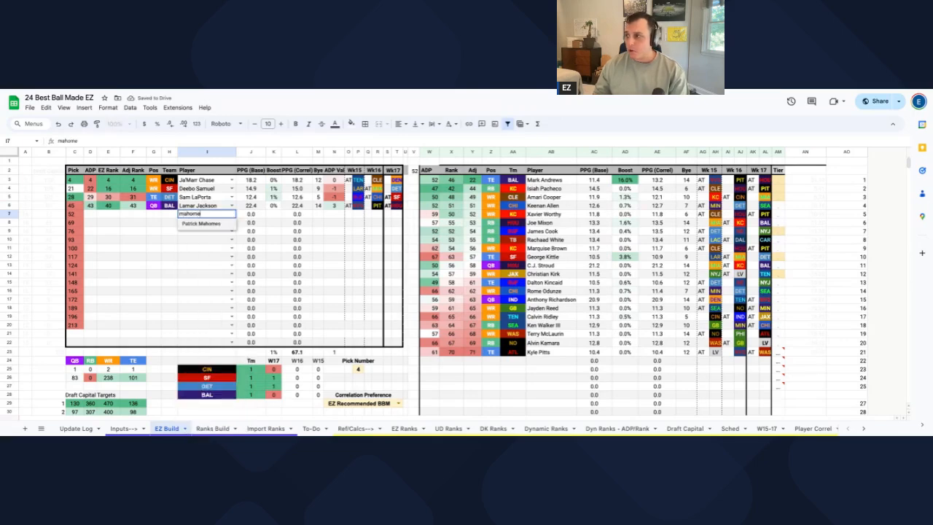
{"action": "type", "text": "s"}
{"action": "key", "text": "Return"}
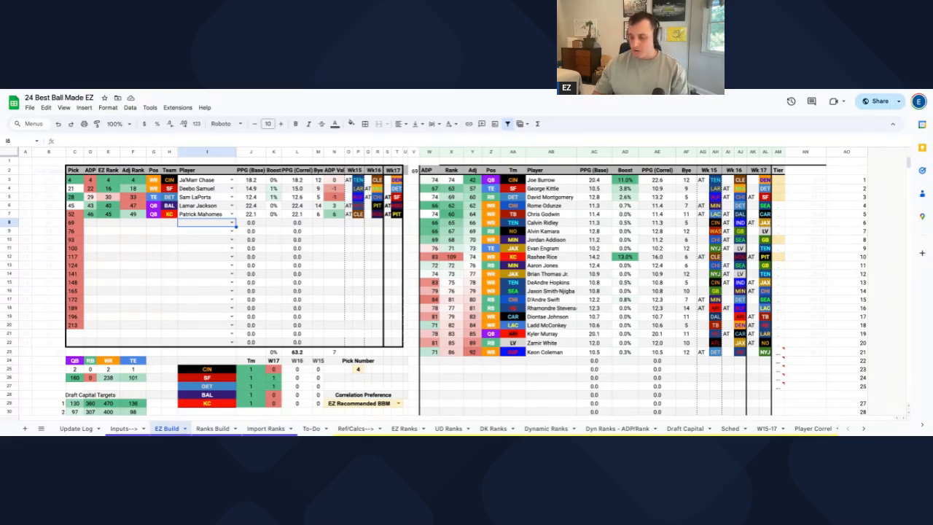
- Examine the position totals and the Draft Capital Targets table below the draft table, and select the first row of targets
{"action": "key", "text": "super+plus"}
{"action": "key", "text": "super+plus"}
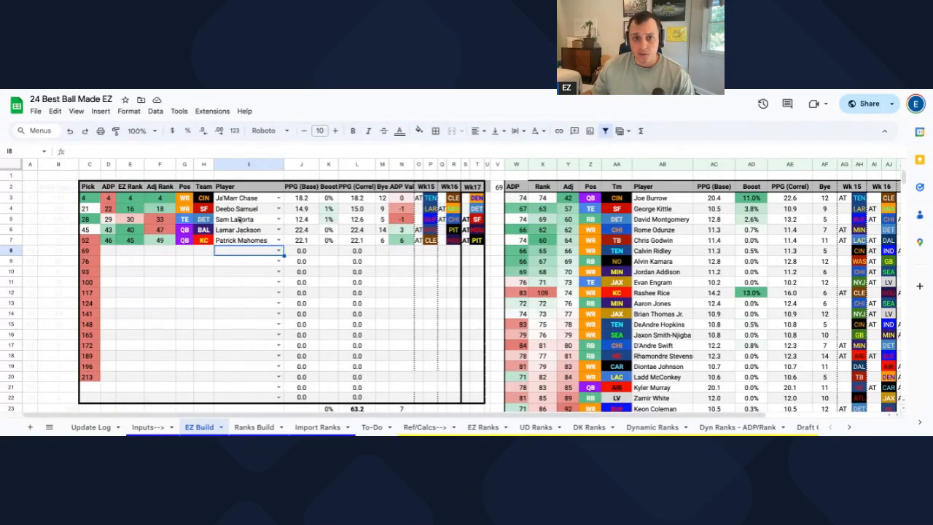
{"action": "scroll", "coordinate": [239, 219], "scroll_direction": "down", "scroll_amount": 1}
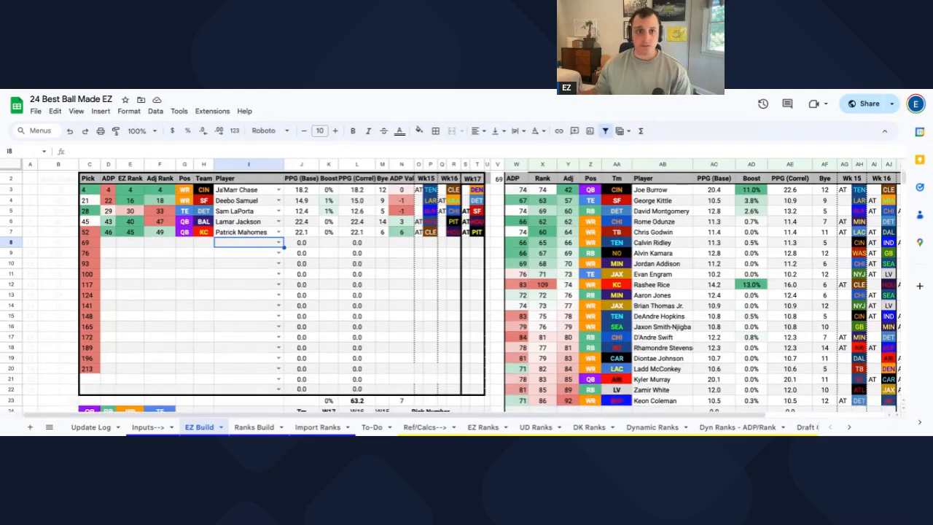
{"action": "scroll", "coordinate": [179, 218], "scroll_direction": "down", "scroll_amount": 4}
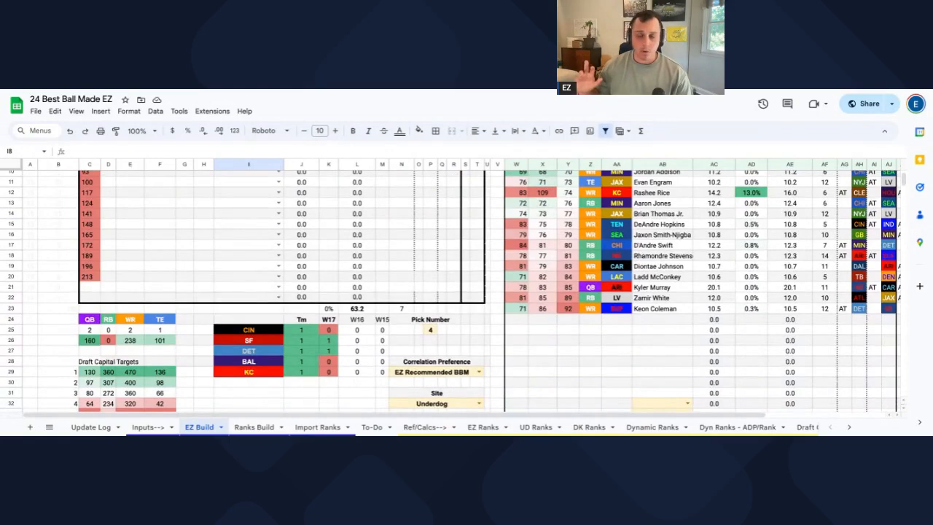
{"action": "scroll", "coordinate": [451, 290], "scroll_direction": "down", "scroll_amount": 1}
{"action": "key", "text": "ctrl+minus"}
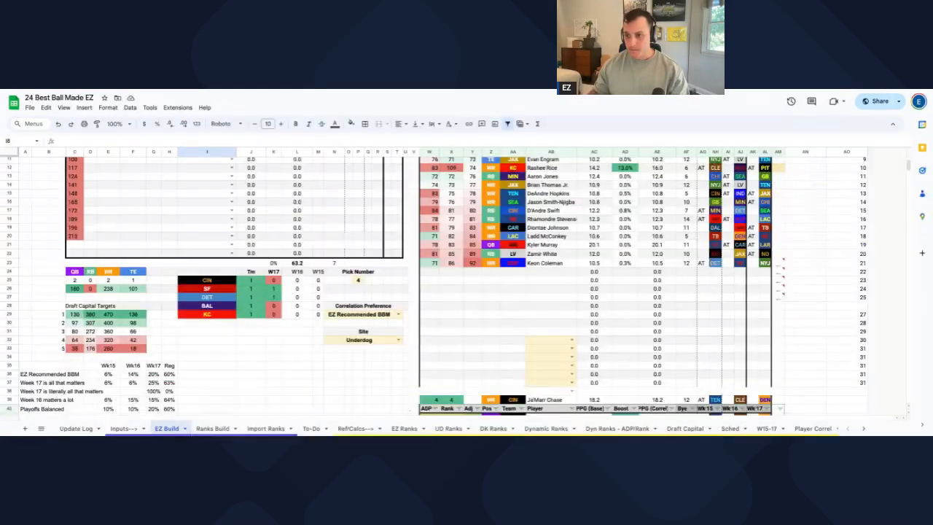
{"action": "scroll", "coordinate": [149, 273], "scroll_direction": "down", "scroll_amount": 2}
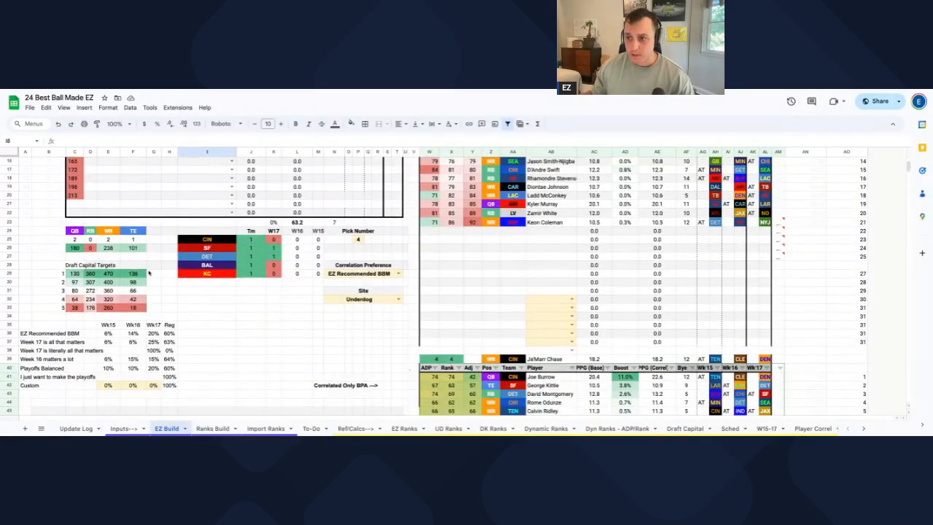
{"action": "scroll", "coordinate": [149, 272], "scroll_direction": "up", "scroll_amount": 1}
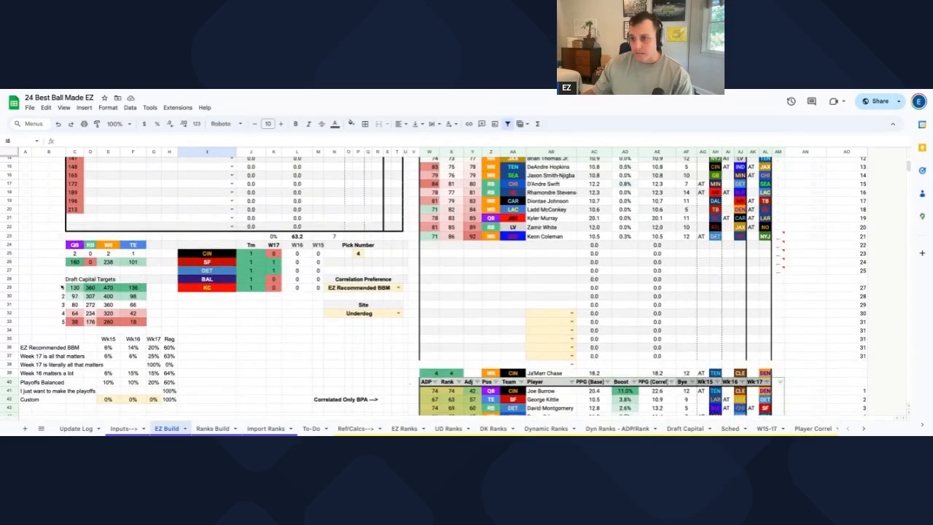
{"action": "scroll", "coordinate": [61, 281], "scroll_direction": "up", "scroll_amount": 3}
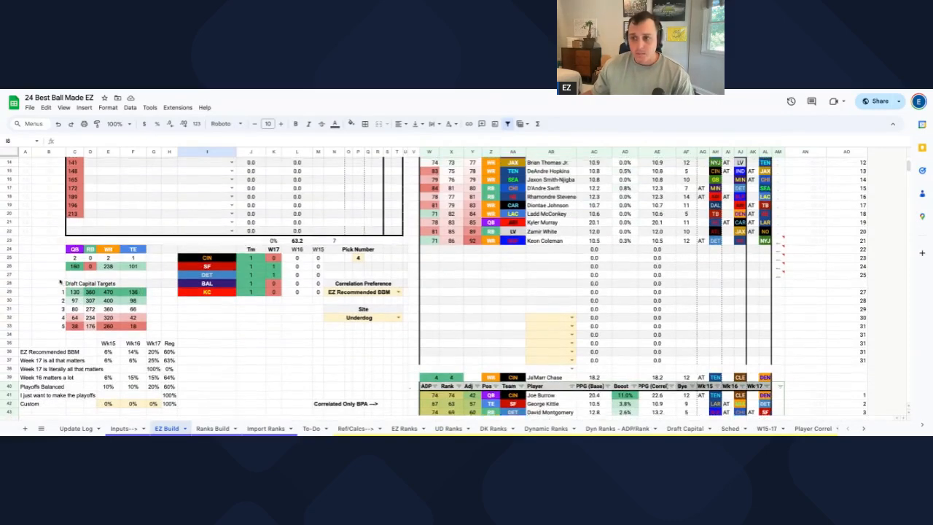
{"action": "scroll", "coordinate": [466, 287], "scroll_direction": "up", "scroll_amount": 1}
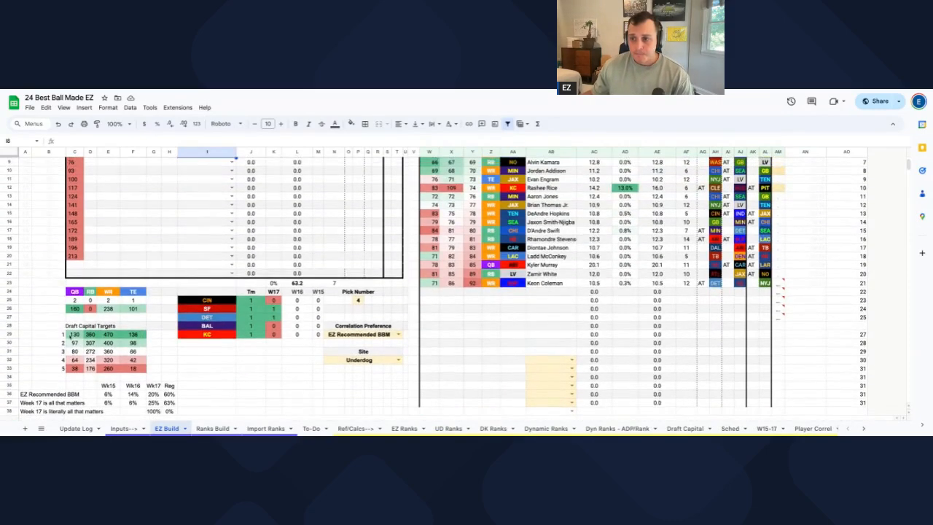
{"action": "left_click_drag", "start_coordinate": [53, 337], "coordinate": [135, 335]}
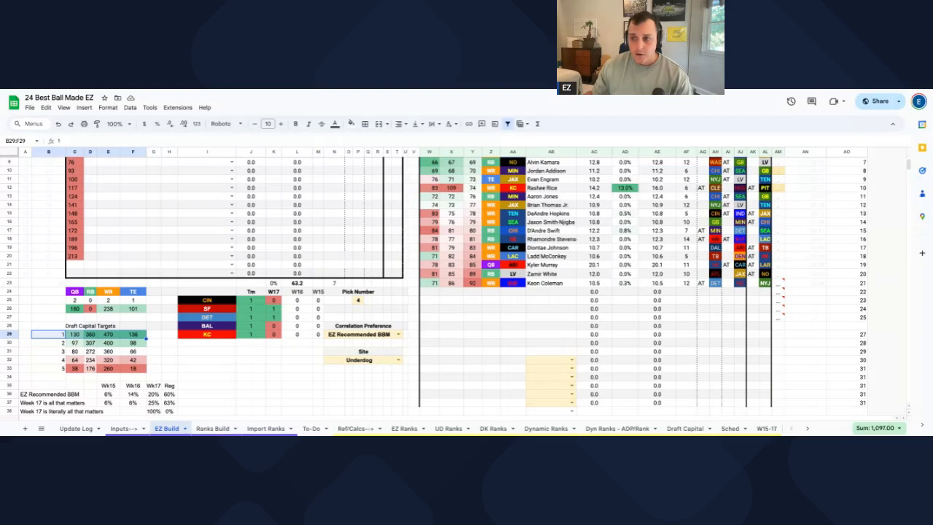
- Inspect the draft capital formula in cell B3 beside the first pick and check the position totals below the draft table
{"action": "scroll", "coordinate": [66, 207], "scroll_direction": "up", "scroll_amount": 3}
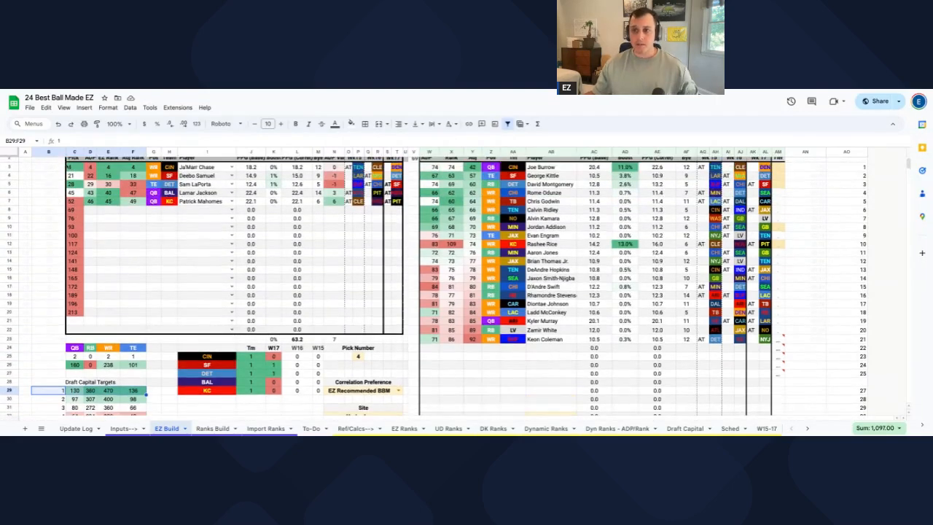
{"action": "left_click", "coordinate": [53, 171]}
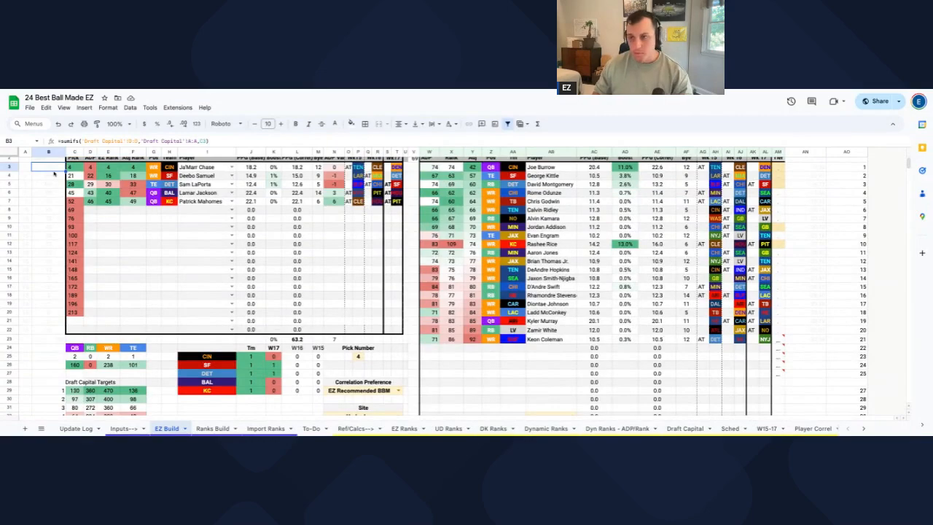
{"action": "scroll", "coordinate": [434, 285], "scroll_direction": "down", "scroll_amount": 1}
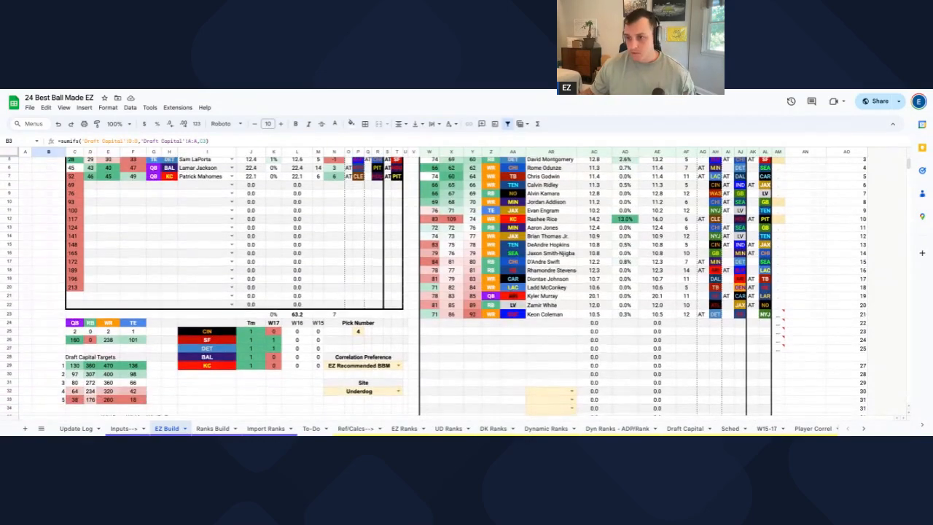
{"action": "scroll", "coordinate": [41, 320], "scroll_direction": "down", "scroll_amount": 2}
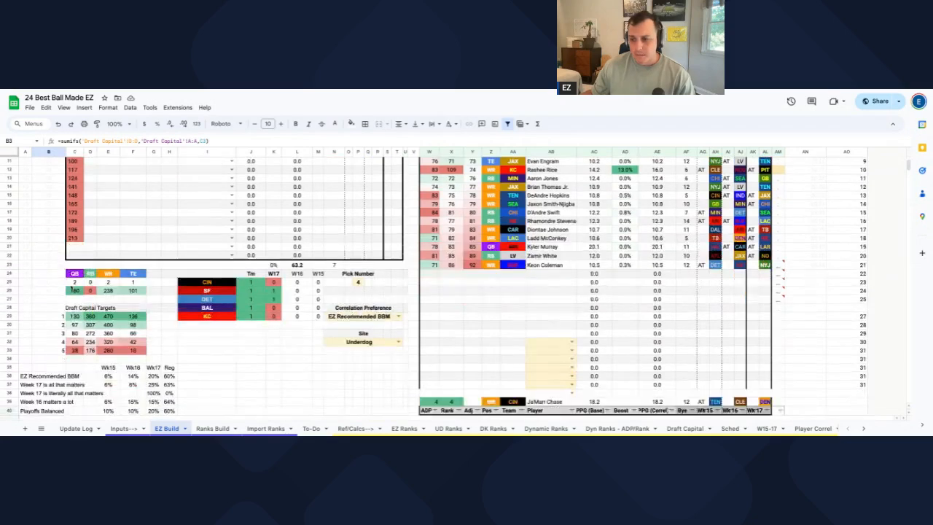
{"action": "scroll", "coordinate": [206, 208], "scroll_direction": "up", "scroll_amount": 4}
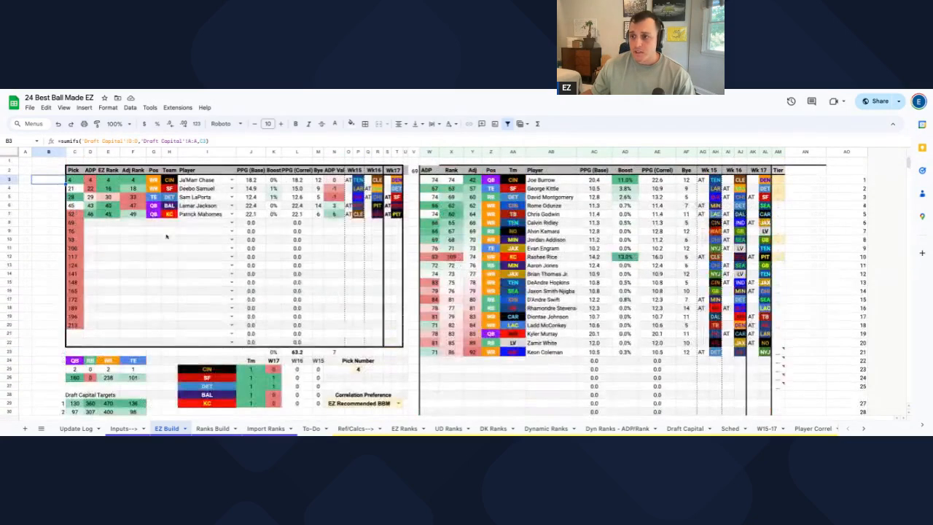
- Select the Lamar Jackson and Patrick Mahomes picks and compare the QB draft capital total in C26 with the first QB target in C29
{"action": "left_click", "coordinate": [205, 206]}
{"action": "left_click_drag", "start_coordinate": [205, 208], "coordinate": [204, 219]}
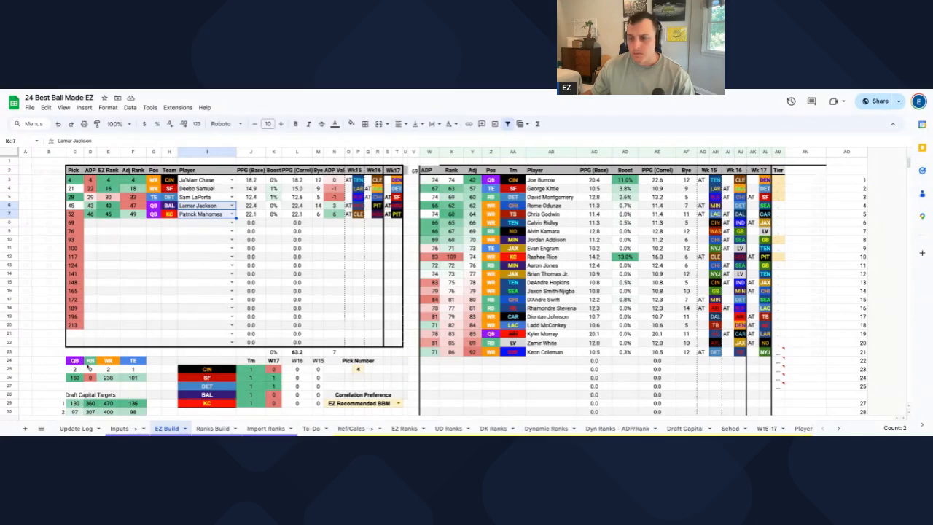
{"action": "scroll", "coordinate": [88, 367], "scroll_direction": "down", "scroll_amount": 1}
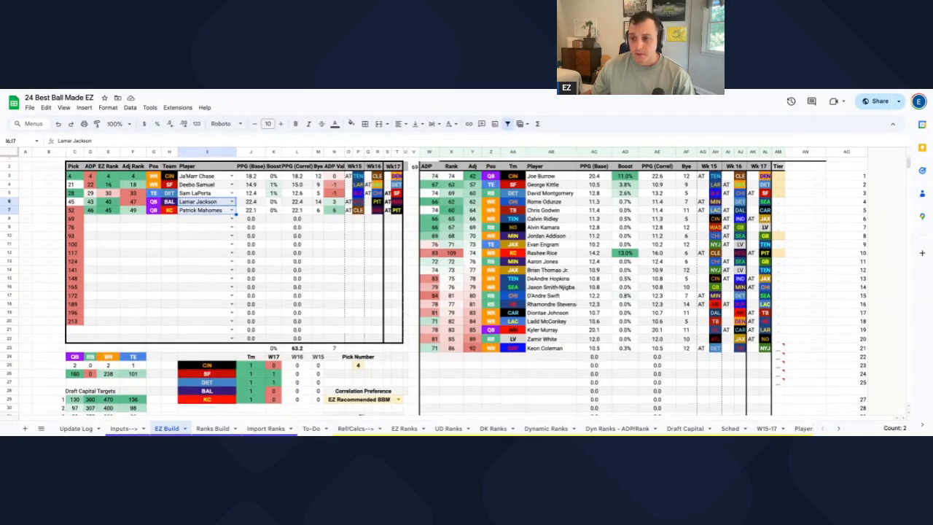
{"action": "scroll", "coordinate": [81, 377], "scroll_direction": "down", "scroll_amount": 1}
{"action": "left_click", "coordinate": [73, 371]}
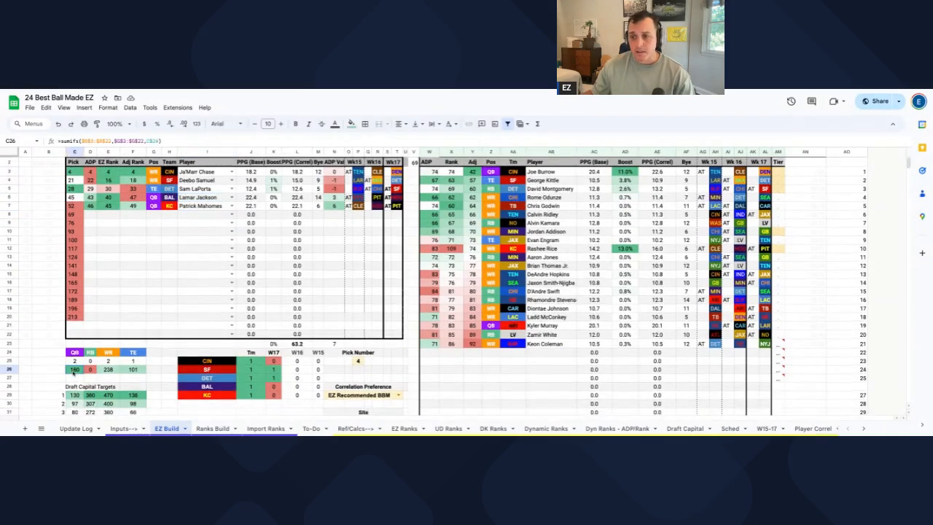
{"action": "left_click_drag", "start_coordinate": [74, 372], "coordinate": [72, 398]}
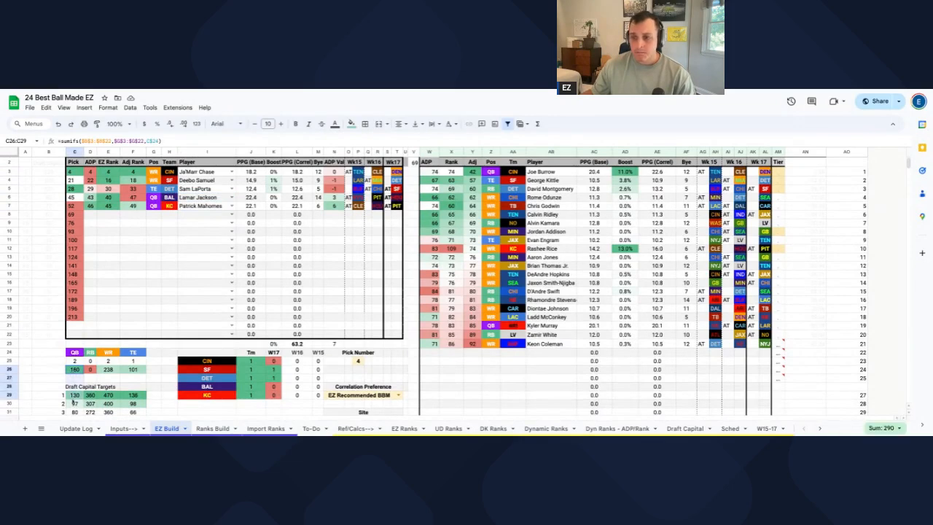
{"action": "left_click", "coordinate": [73, 396]}
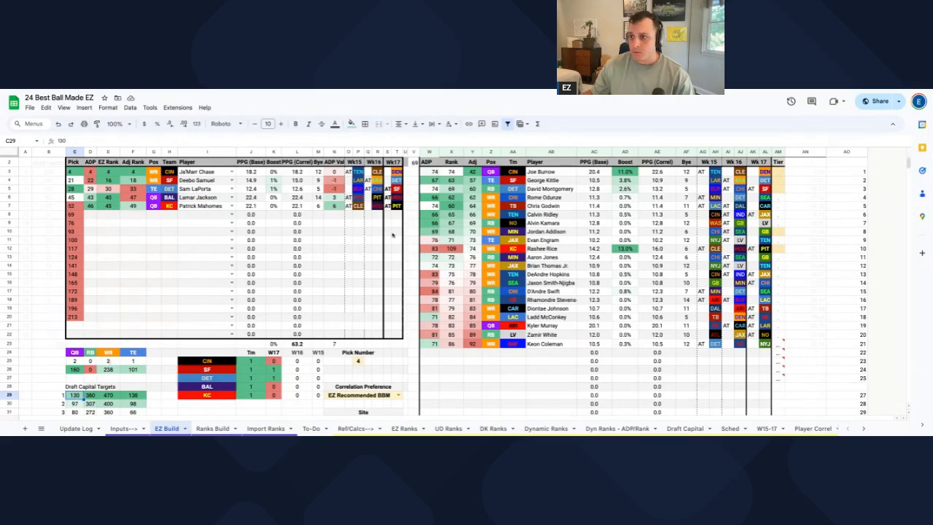
- Check the QB count and draft capital total in C25:C26 below the draft table
{"action": "scroll", "coordinate": [76, 373], "scroll_direction": "down", "scroll_amount": 1}
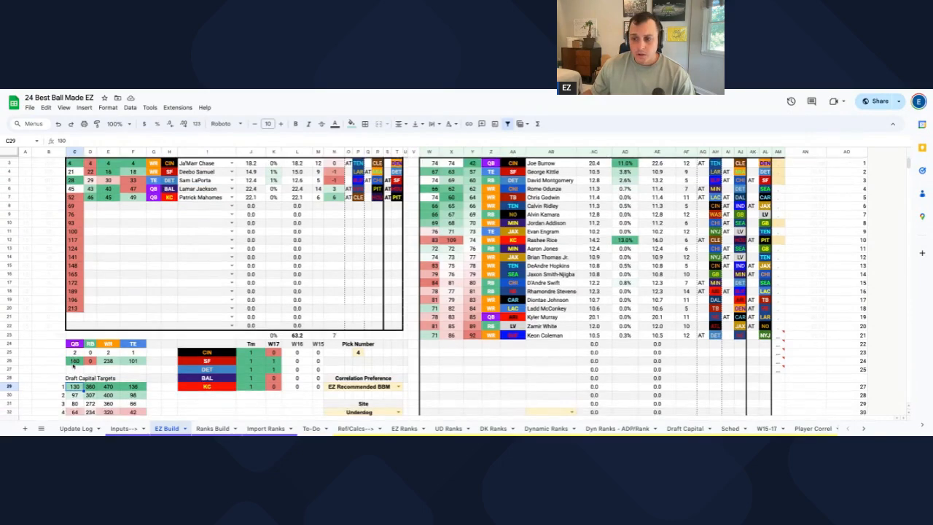
{"action": "left_click", "coordinate": [75, 352]}
{"action": "left_click_drag", "start_coordinate": [76, 353], "coordinate": [76, 361]}
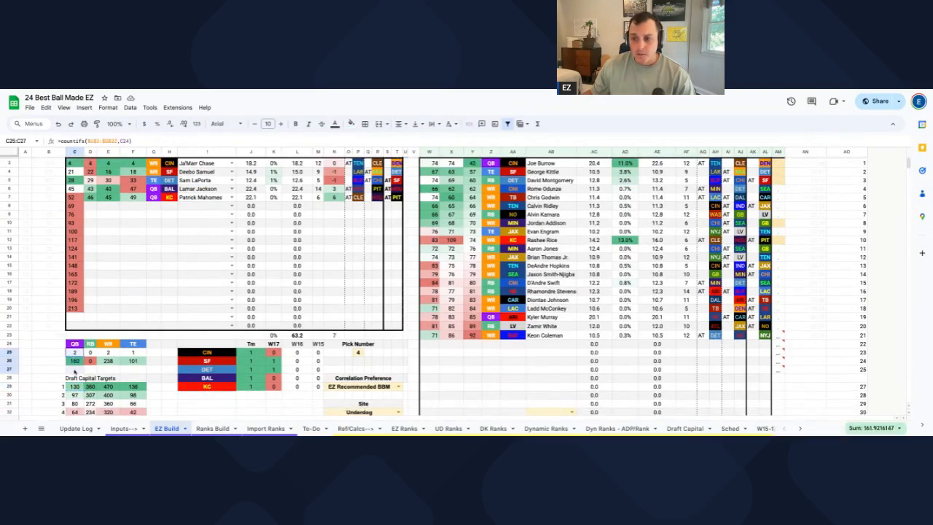
{"action": "left_click", "coordinate": [76, 361]}
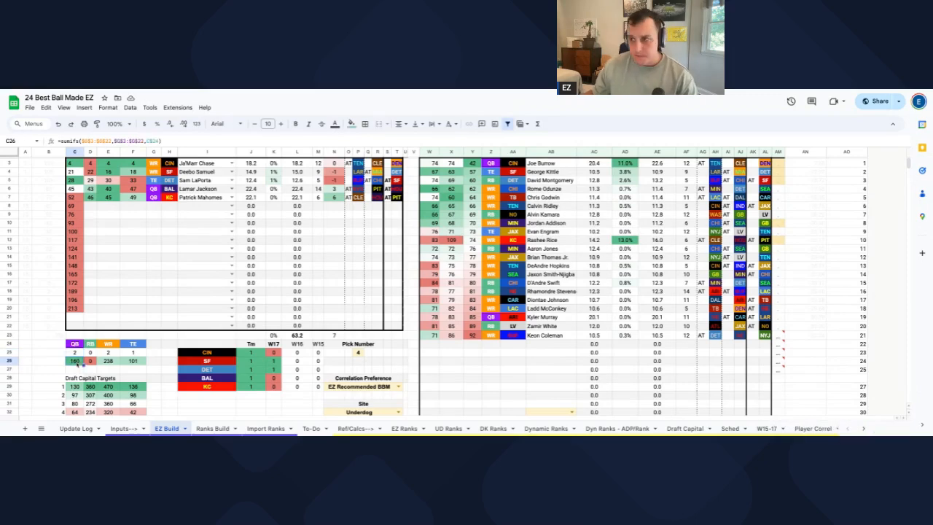
- Clear the Lamar Jackson and Patrick Mahomes picks from I6:I7 of the draft table
{"action": "scroll", "coordinate": [76, 362], "scroll_direction": "up", "scroll_amount": 2}
{"action": "left_click", "coordinate": [206, 222]}
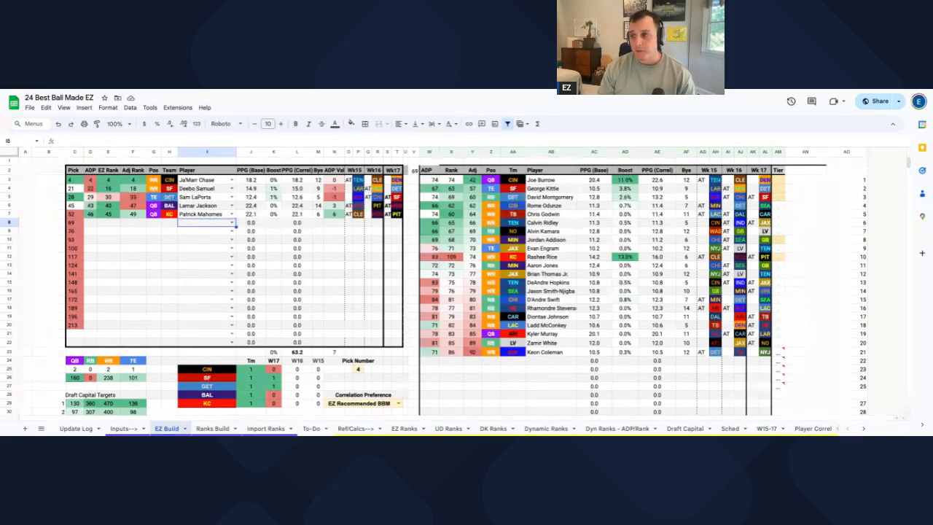
{"action": "left_click", "coordinate": [206, 215]}
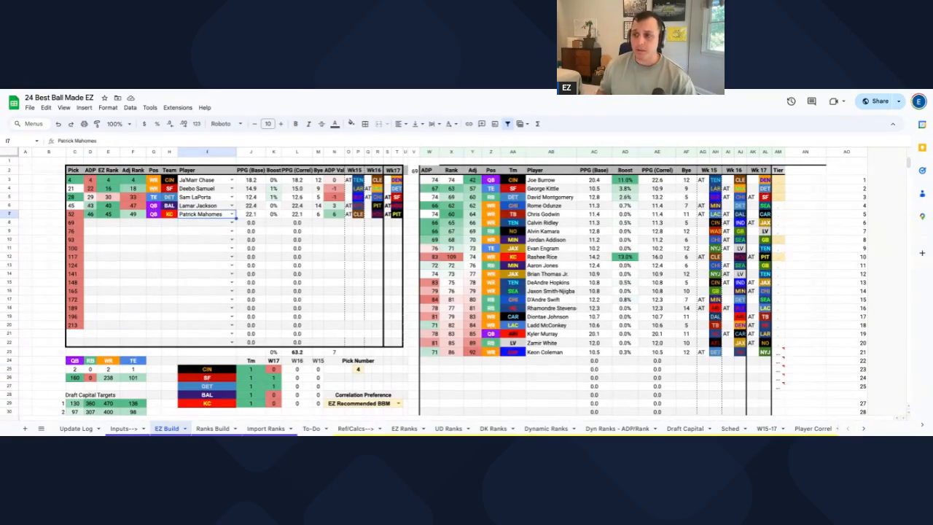
{"action": "key", "text": "shift+Up"}
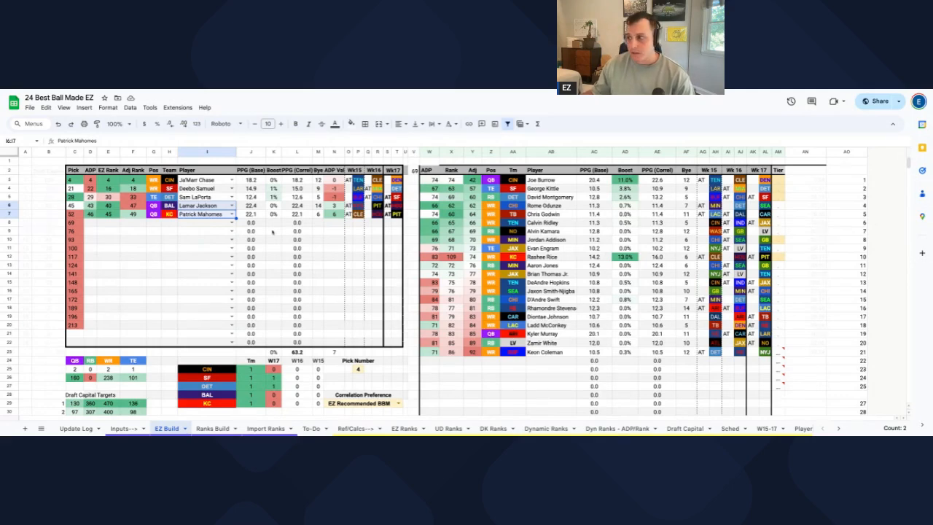
{"action": "left_click_drag", "start_coordinate": [222, 208], "coordinate": [221, 215]}
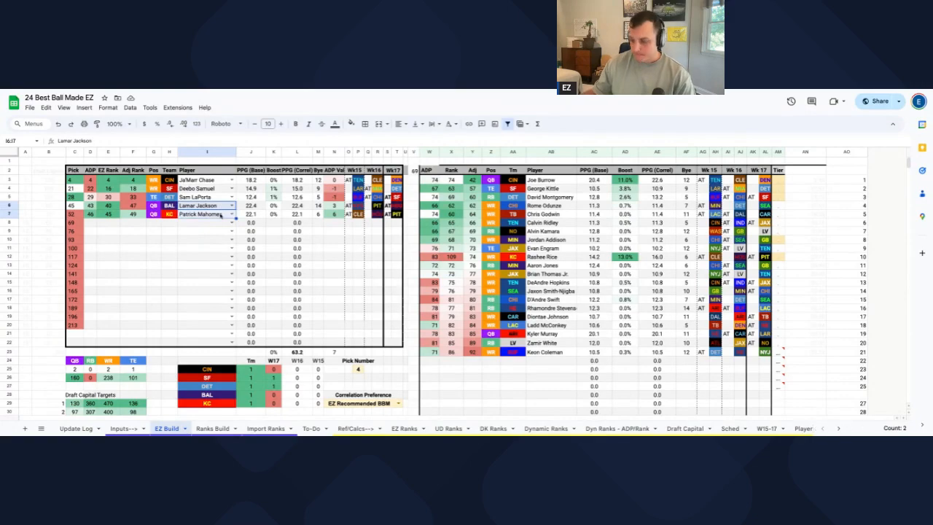
{"action": "key", "text": "Delete"}
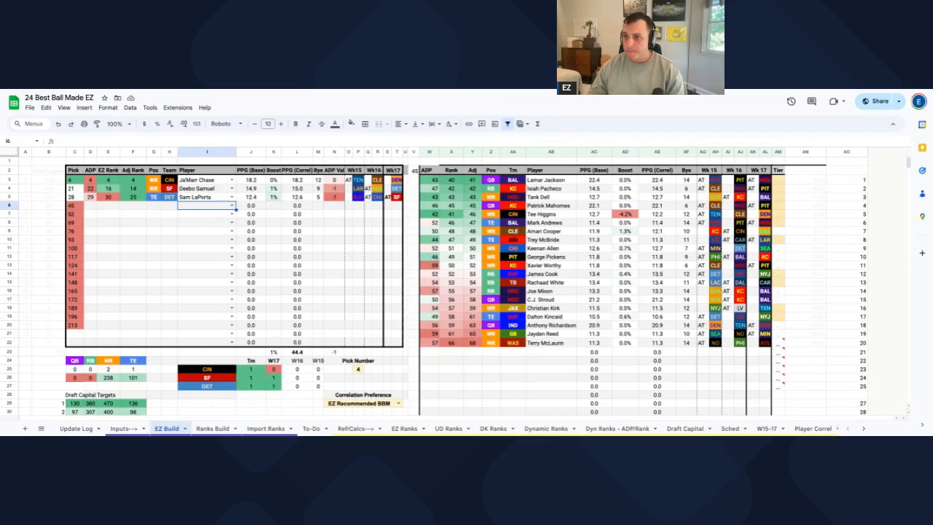
- Enter Lamar Jackson as the player for pick 45 and Mark Andrews for pick 52
{"action": "type", "text": "Lamar Jackson"}
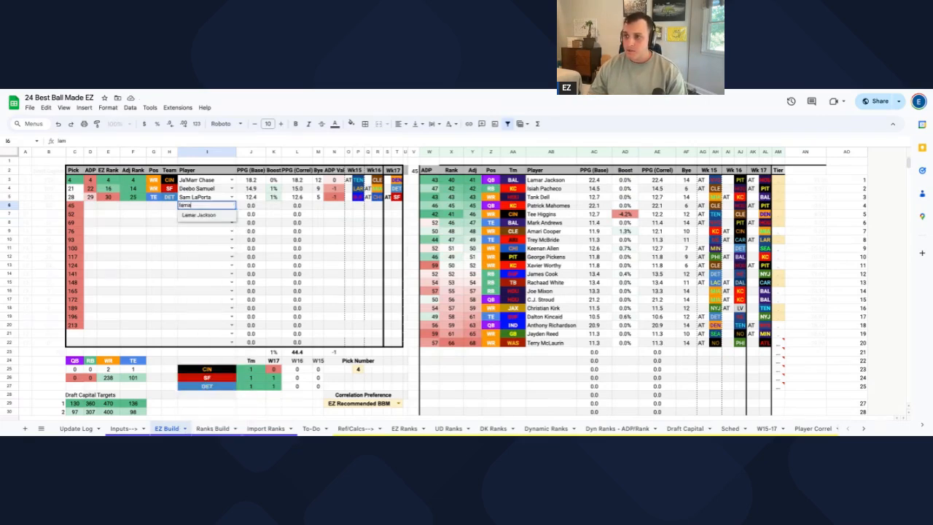
{"action": "key", "text": "Return"}
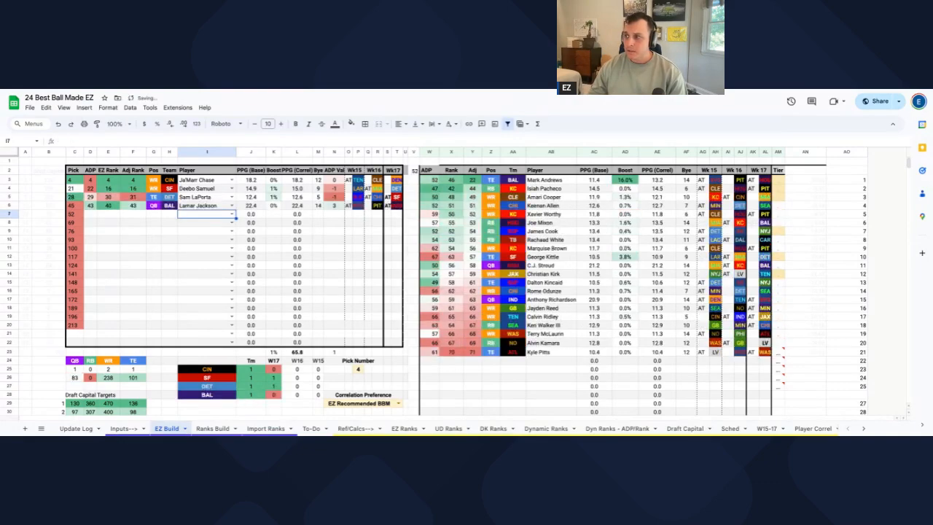
{"action": "type", "text": "Mark Andrews"}
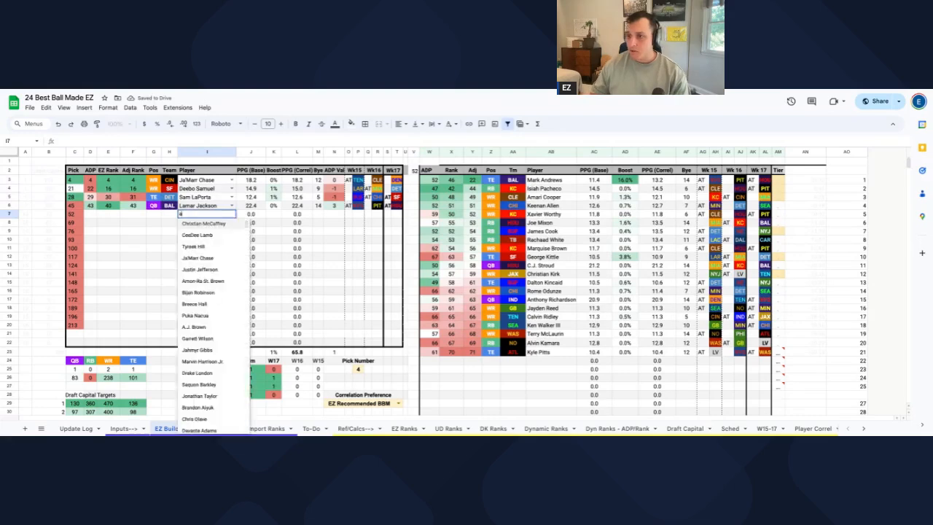
{"action": "key", "text": "Return"}
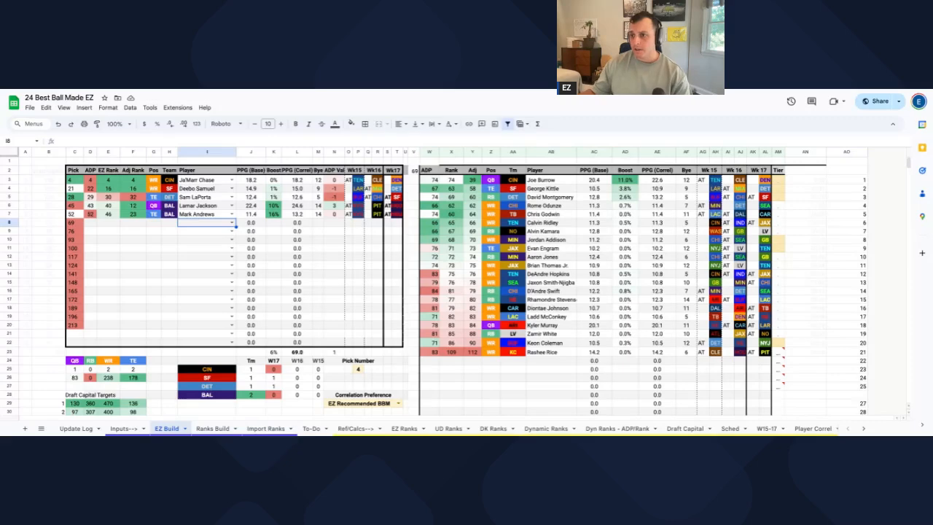
- Replace Mark Andrews with Isiah Pacheco as the player for pick 52
{"action": "left_click", "coordinate": [206, 215]}
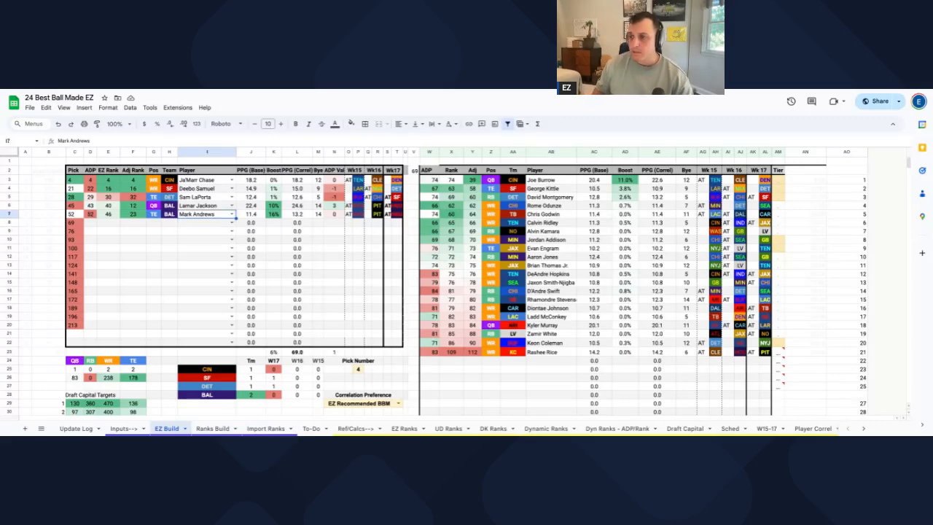
{"action": "key", "text": "Delete"}
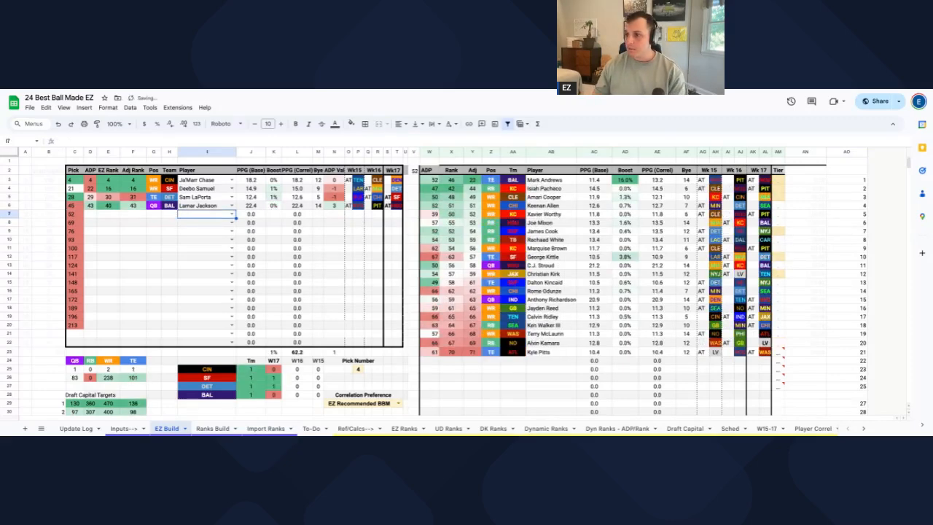
{"action": "type", "text": "pache"}
{"action": "key", "text": "Return"}
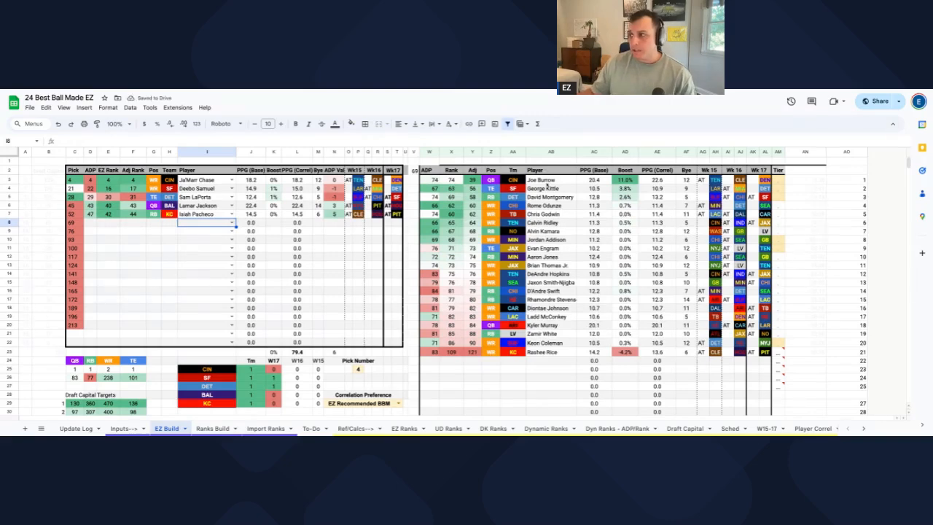
- Check the boosts of Joe Burrow and George Kittle, and enter Rome Odunze as the player for pick 69
{"action": "left_click_drag", "start_coordinate": [547, 183], "coordinate": [620, 189]}
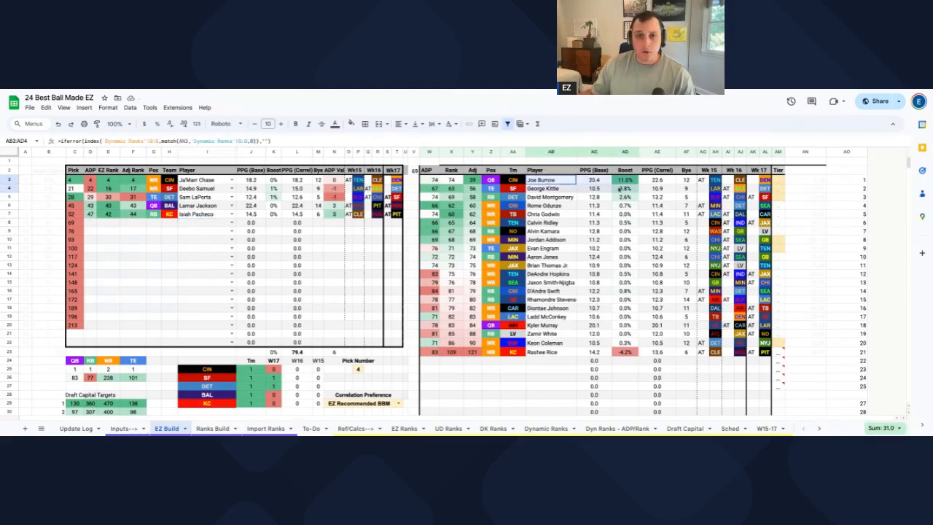
{"action": "left_click", "coordinate": [210, 225]}
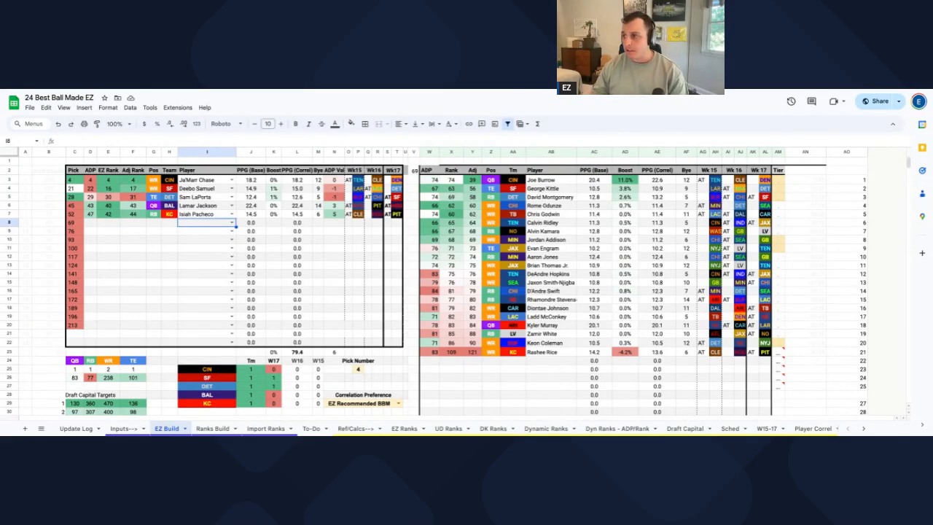
{"action": "type", "text": "rome"}
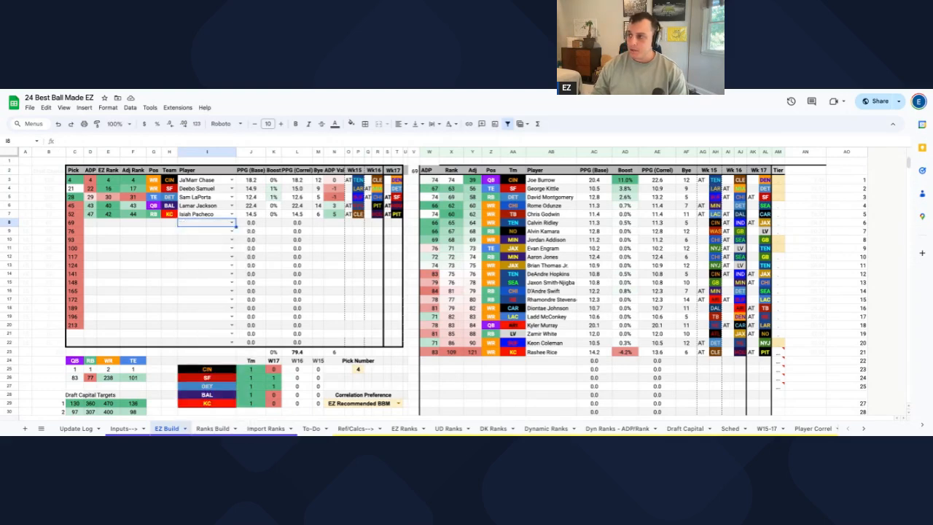
{"action": "key", "text": "Return"}
{"action": "key", "text": "Up"}
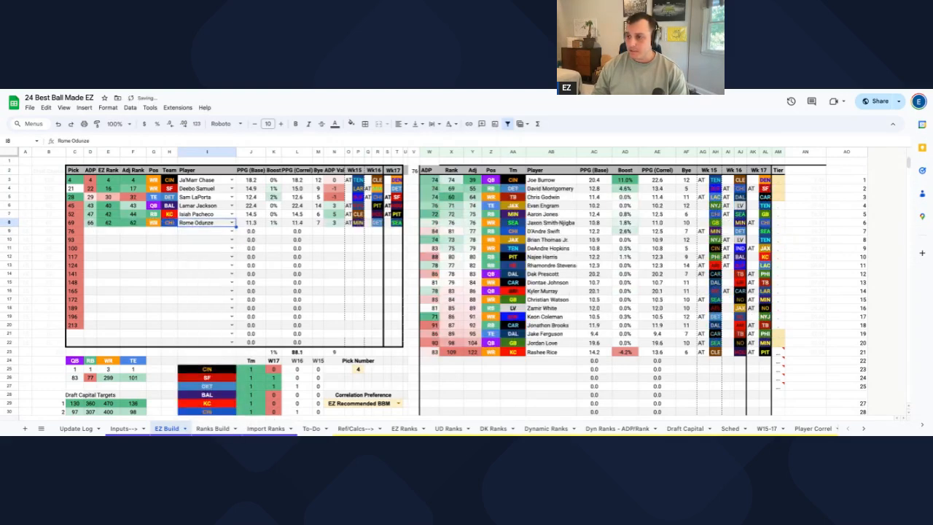
{"action": "type", "text": "r"}
{"action": "key", "text": "Escape"}
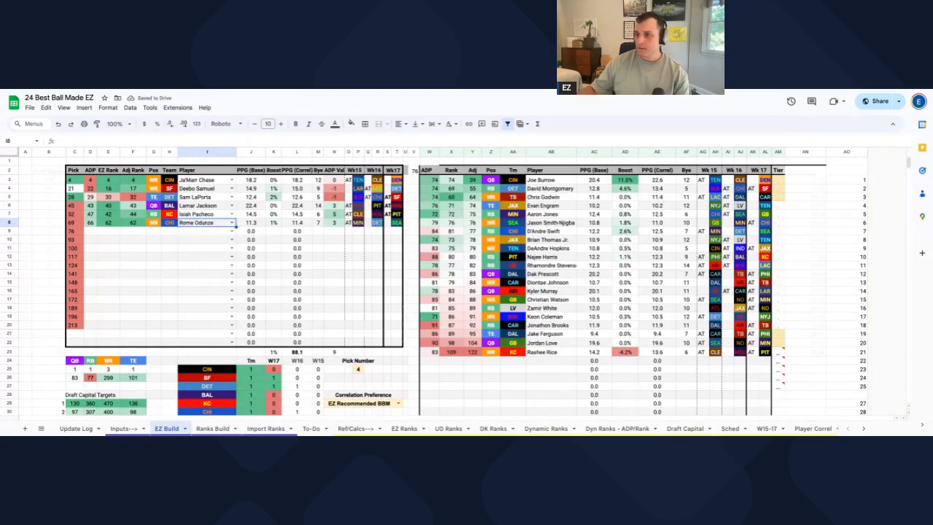
{"action": "scroll", "coordinate": [135, 159], "scroll_direction": "down", "scroll_amount": 2}
{"action": "scroll", "coordinate": [135, 159], "scroll_direction": "up", "scroll_amount": 2}
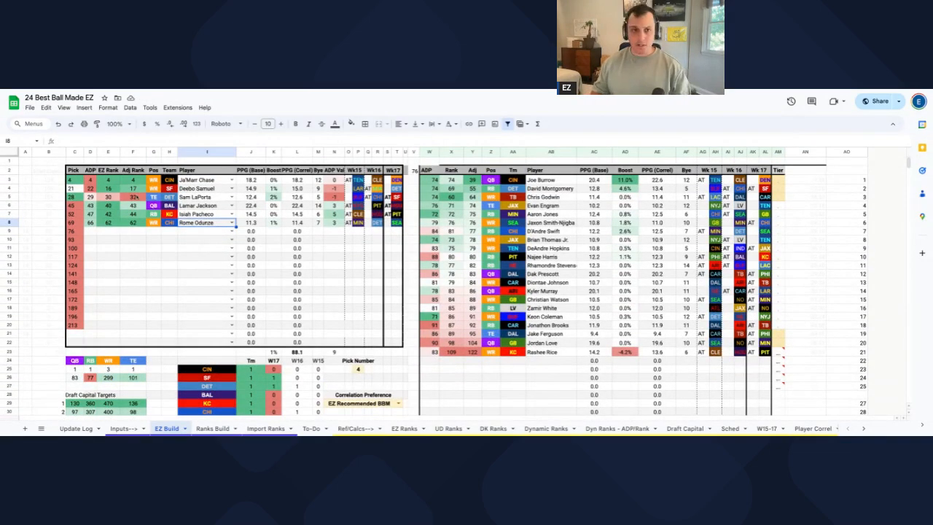
{"action": "key", "text": "super+plus"}
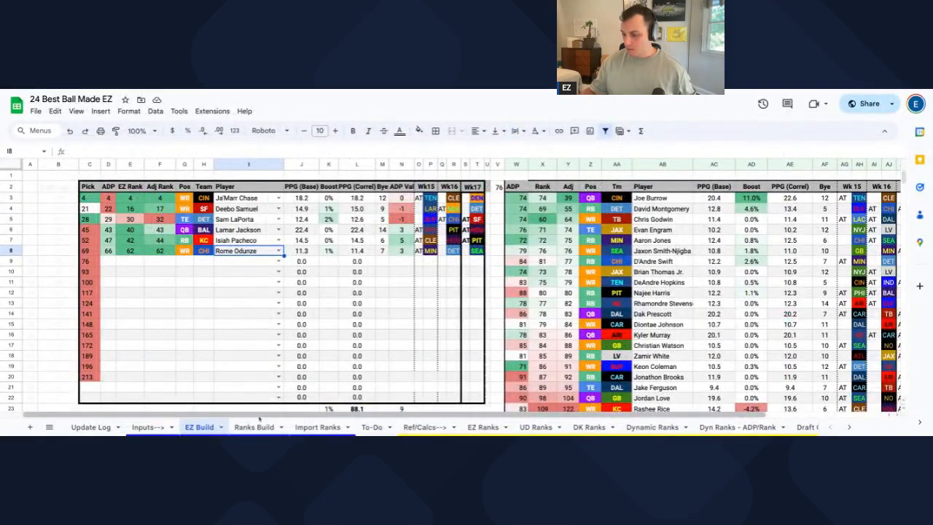
{"action": "key", "text": "super+minus"}
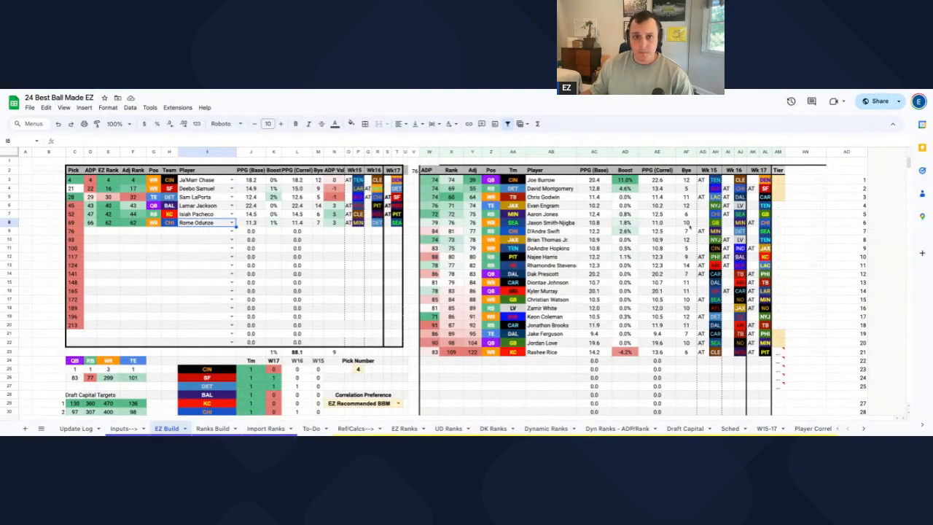
- Examine the EZ Build sheet below the main player rankings, down to the Correlated Only BPA table that starts at row 40
{"action": "scroll", "coordinate": [618, 291], "scroll_direction": "down", "scroll_amount": 2}
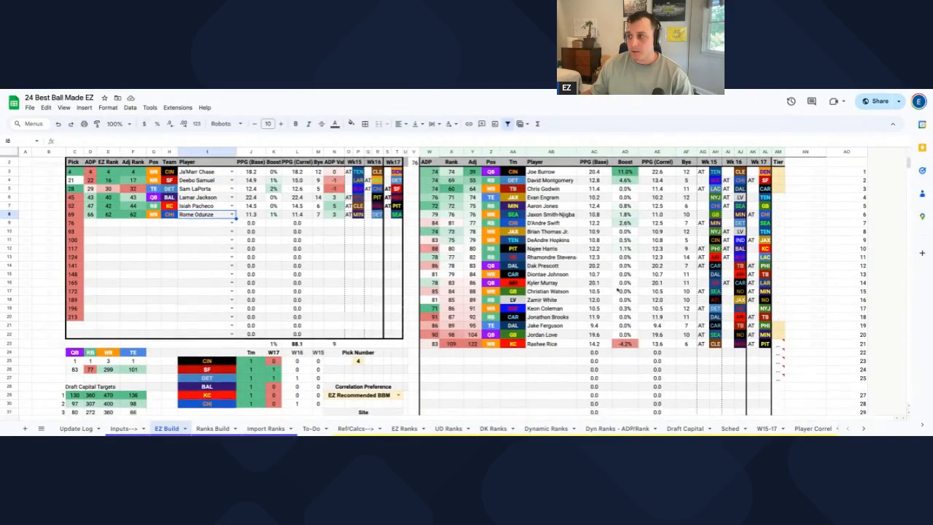
{"action": "scroll", "coordinate": [613, 283], "scroll_direction": "down", "scroll_amount": 7}
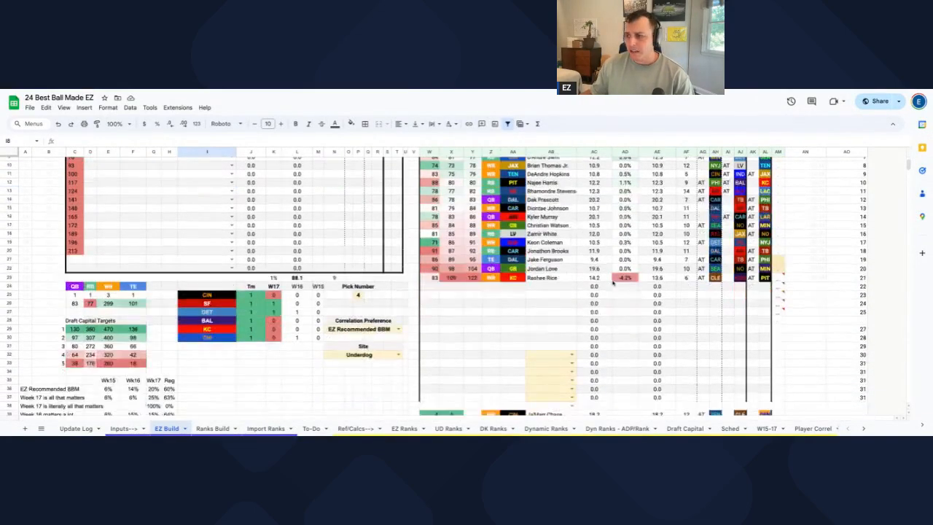
{"action": "scroll", "coordinate": [598, 313], "scroll_direction": "down", "scroll_amount": 1}
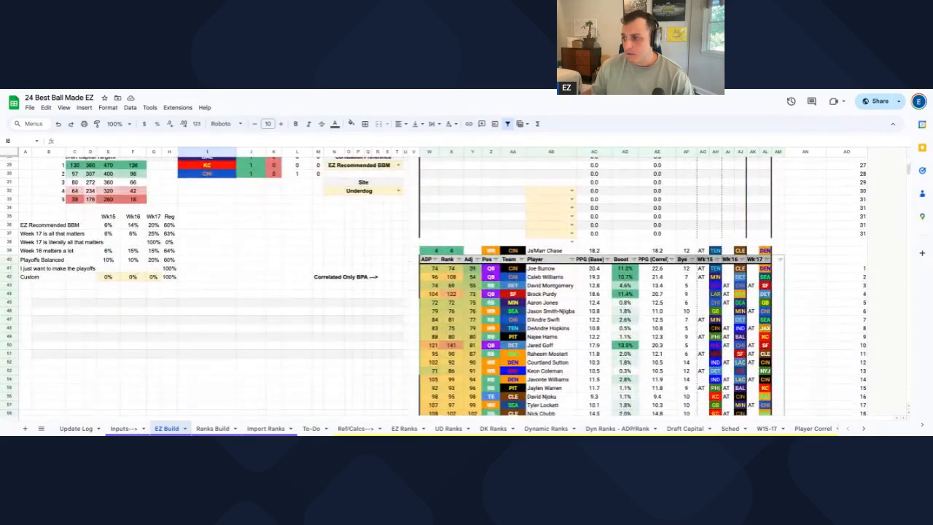
{"action": "scroll", "coordinate": [435, 287], "scroll_direction": "down", "scroll_amount": 2}
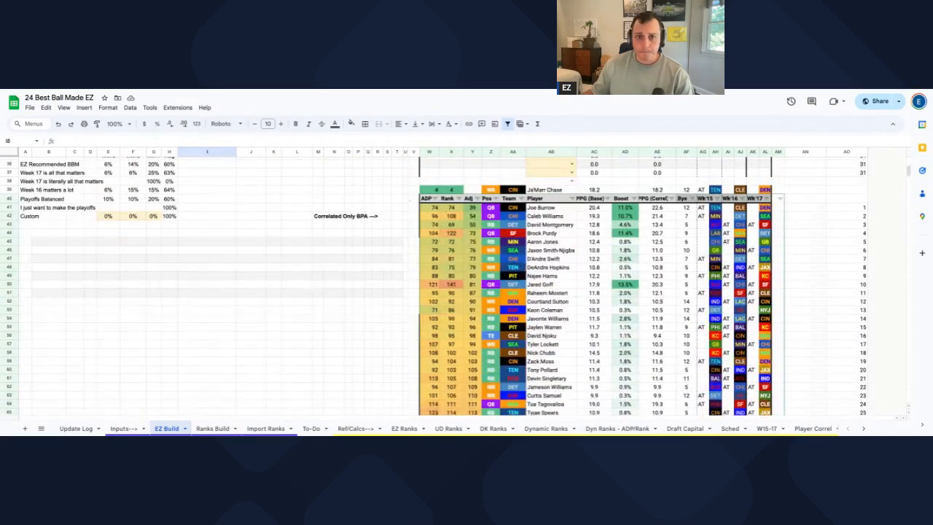
{"action": "scroll", "coordinate": [467, 287], "scroll_direction": "up", "scroll_amount": 5}
{"action": "scroll", "coordinate": [467, 287], "scroll_direction": "down", "scroll_amount": 6}
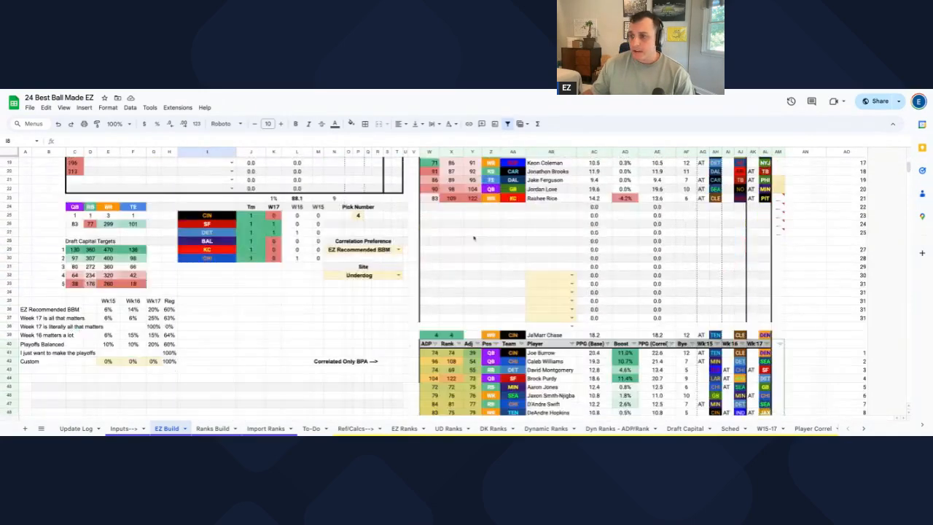
{"action": "scroll", "coordinate": [467, 288], "scroll_direction": "up", "scroll_amount": 2}
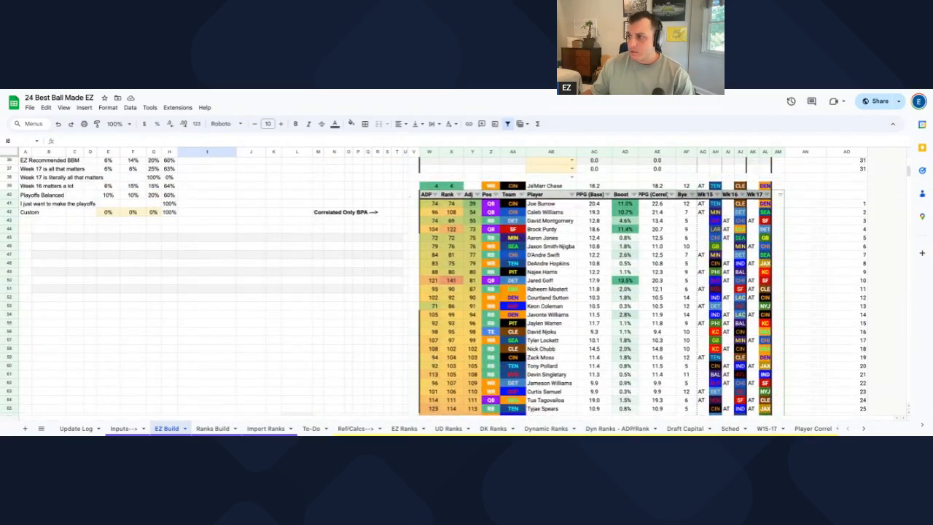
- Select the Correlated Only BPA label in M42 and compare all columns of its table with the main player rankings above
{"action": "left_click", "coordinate": [904, 89]}
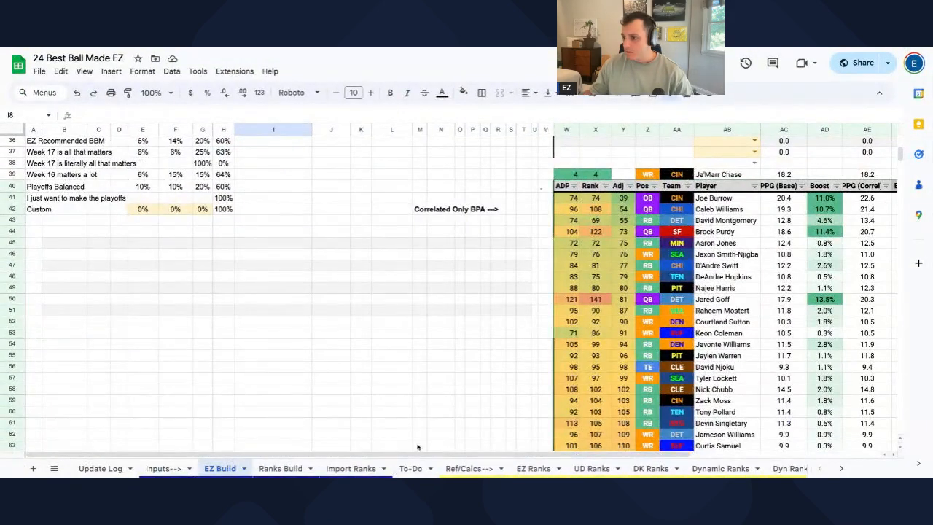
{"action": "left_click_drag", "start_coordinate": [416, 455], "coordinate": [659, 436]}
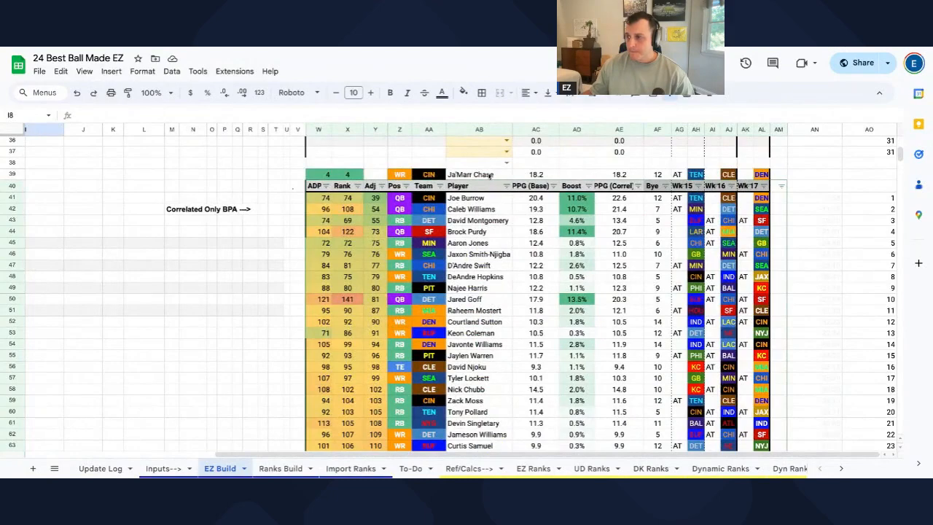
{"action": "scroll", "coordinate": [482, 219], "scroll_direction": "down", "scroll_amount": 1}
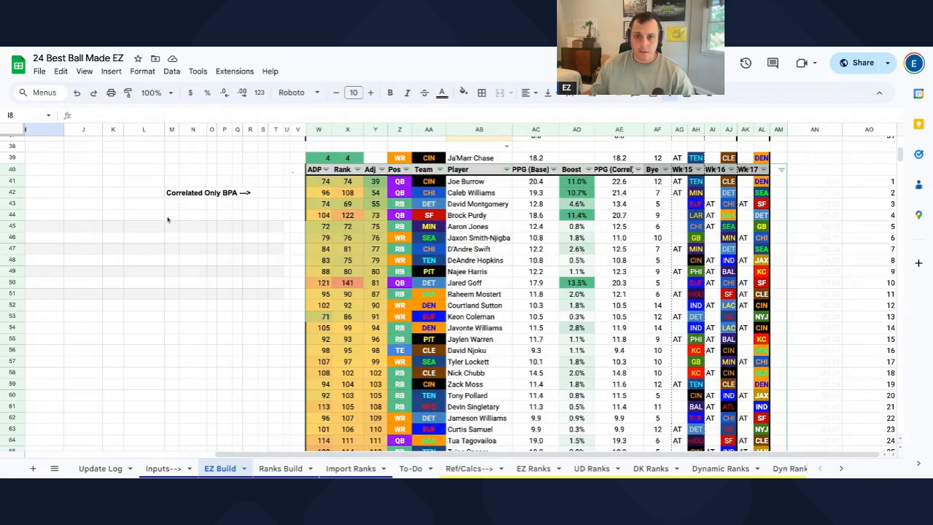
{"action": "left_click", "coordinate": [172, 192]}
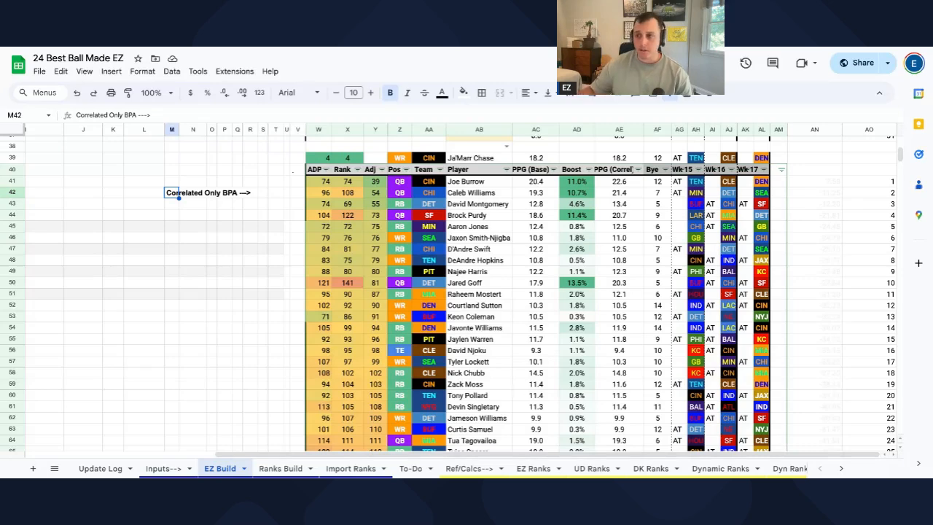
{"action": "scroll", "coordinate": [472, 227], "scroll_direction": "up", "scroll_amount": 10}
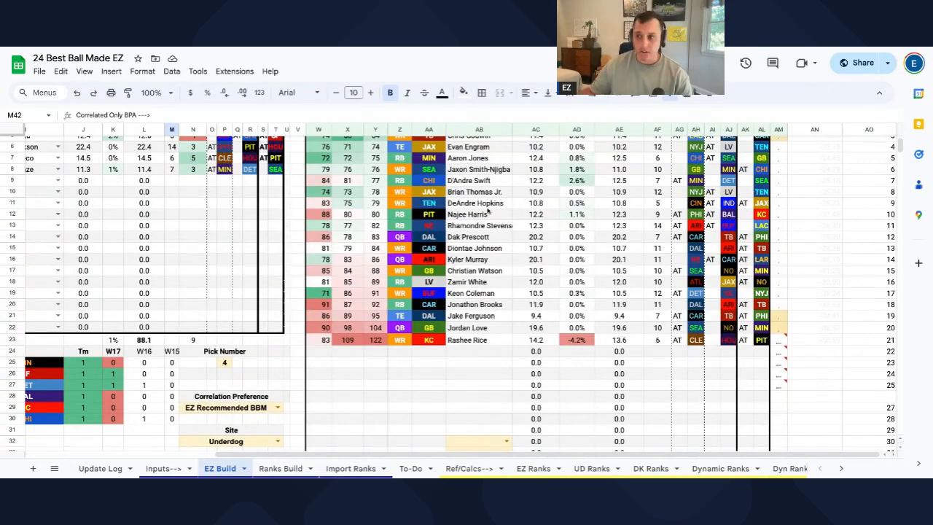
{"action": "scroll", "coordinate": [487, 210], "scroll_direction": "down", "scroll_amount": 10}
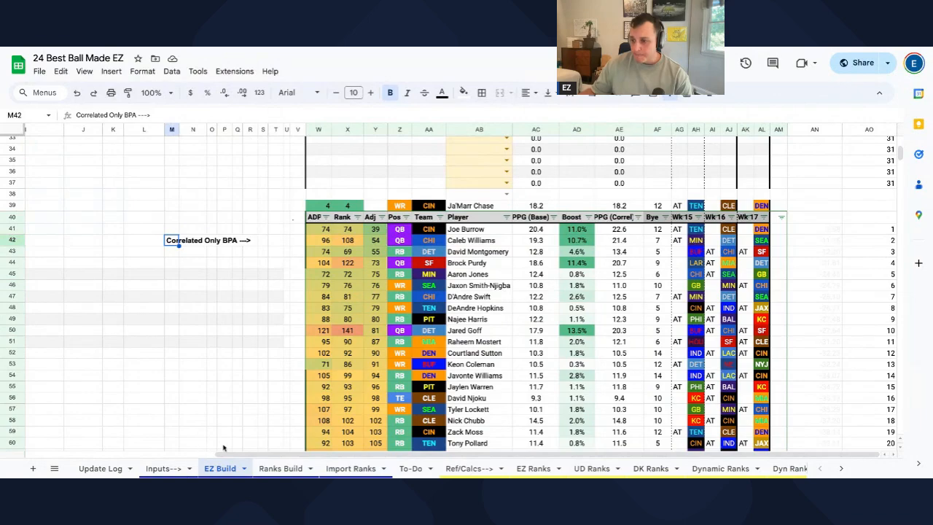
- Review the Correlated Only BPA list and select the already drafted players in I3:I8 of the pick table
{"action": "scroll", "coordinate": [359, 385], "scroll_direction": "down", "scroll_amount": 2}
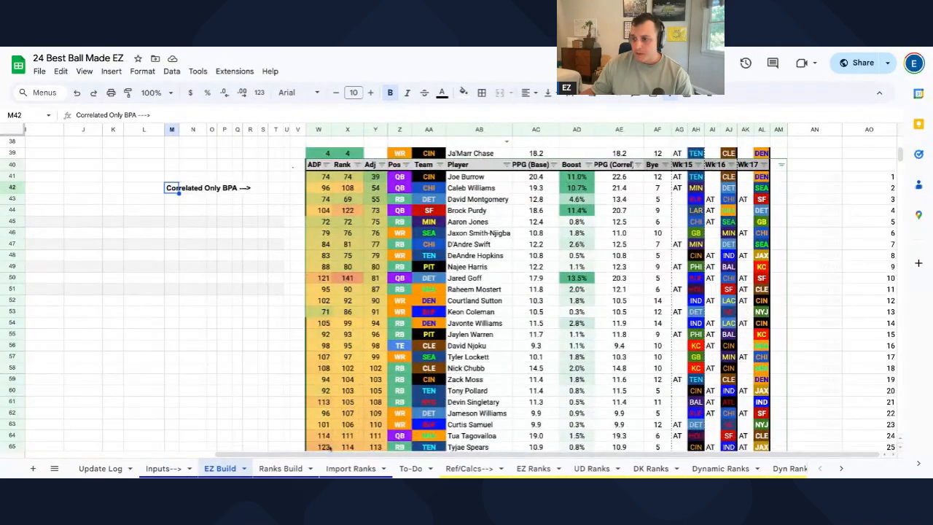
{"action": "scroll", "coordinate": [391, 265], "scroll_direction": "left", "scroll_amount": 5}
{"action": "scroll", "coordinate": [390, 265], "scroll_direction": "up", "scroll_amount": 10}
{"action": "scroll", "coordinate": [391, 269], "scroll_direction": "up", "scroll_amount": 3}
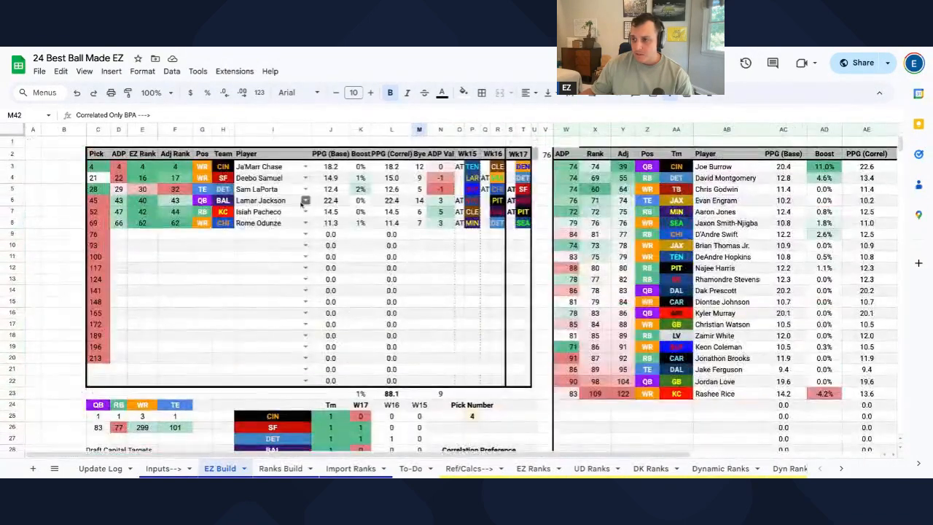
{"action": "left_click_drag", "start_coordinate": [286, 170], "coordinate": [283, 228]}
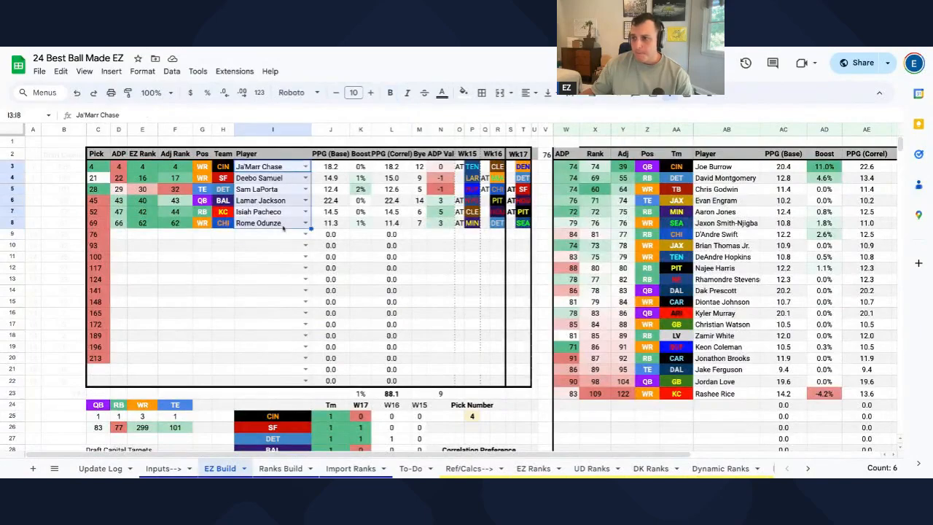
{"action": "scroll", "coordinate": [222, 433], "scroll_direction": "down", "scroll_amount": 10}
{"action": "scroll", "coordinate": [222, 433], "scroll_direction": "up", "scroll_amount": 9}
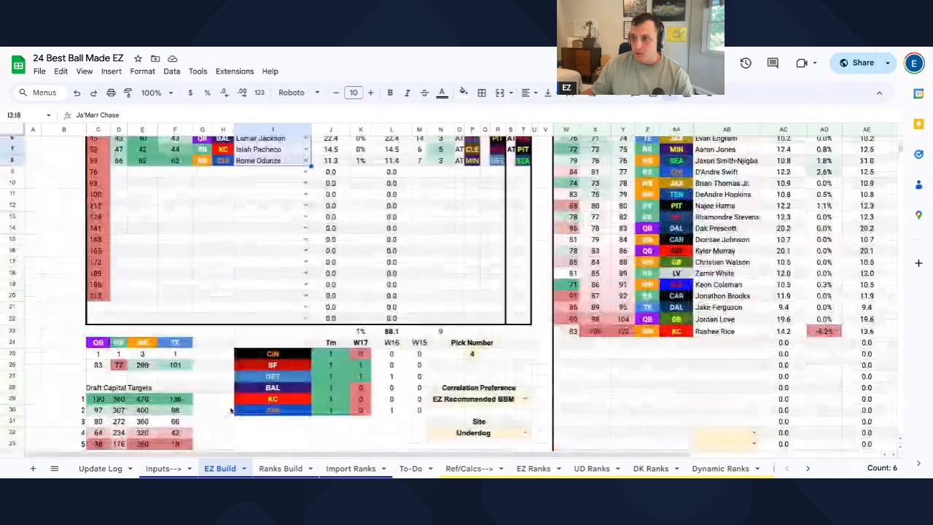
{"action": "scroll", "coordinate": [232, 412], "scroll_direction": "up", "scroll_amount": 2}
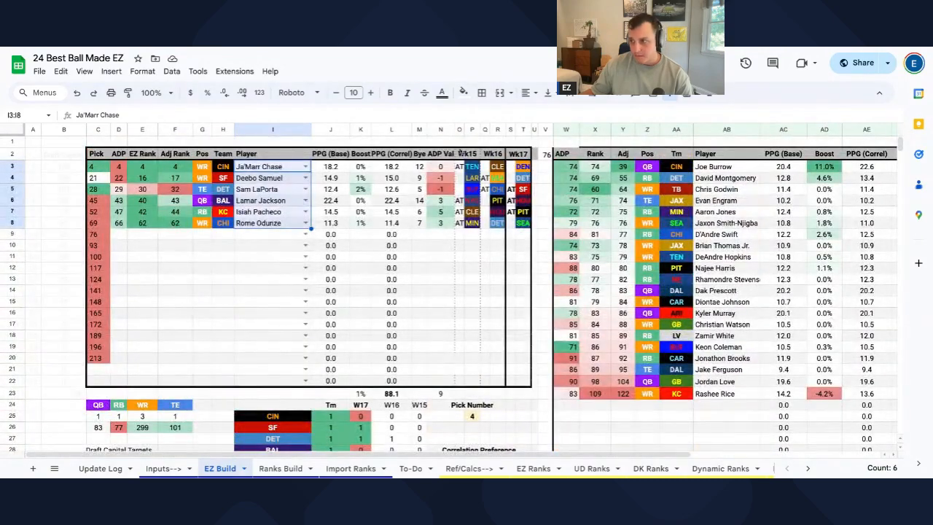
- In the Correlated Only BPA table, check the boosts of Joe Burrow and David Montgomery and Montgomery's Week 17 opponent
{"action": "left_click_drag", "start_coordinate": [332, 457], "coordinate": [492, 457]}
{"action": "scroll", "coordinate": [518, 342], "scroll_direction": "down", "scroll_amount": 10}
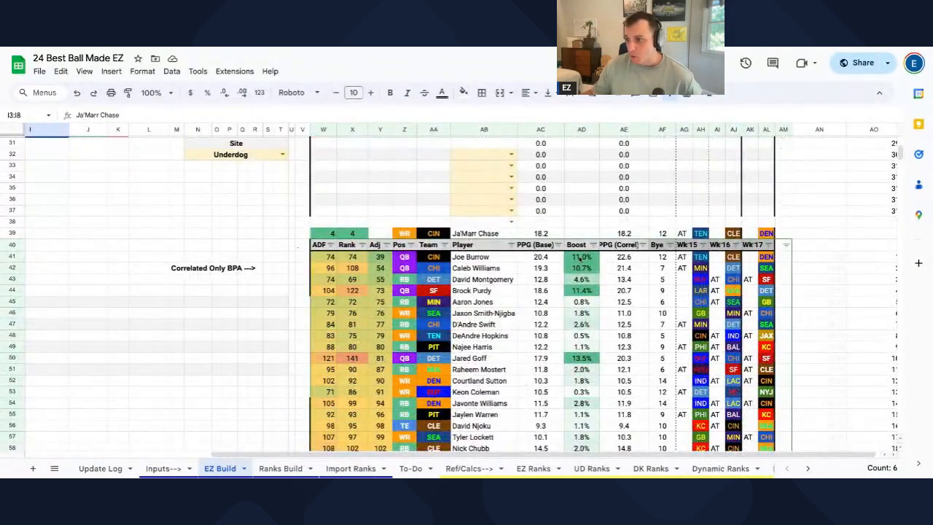
{"action": "left_click", "coordinate": [581, 258]}
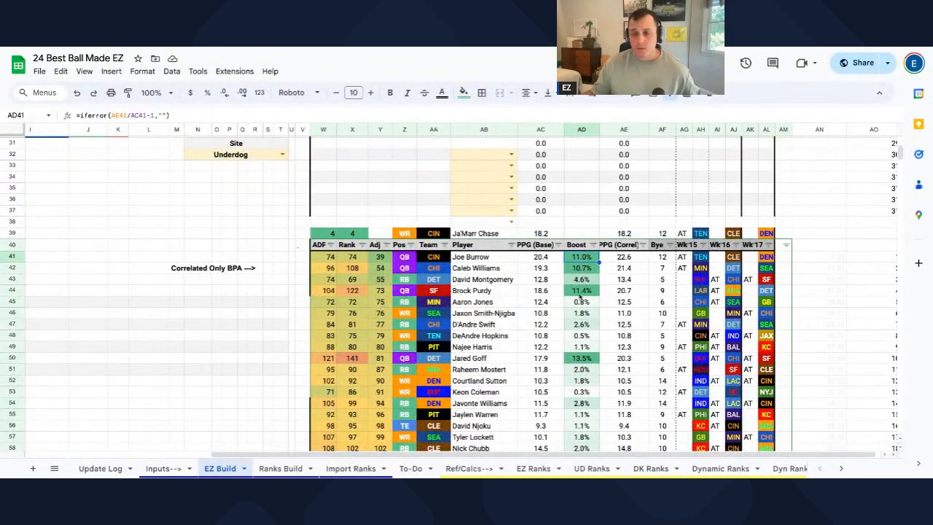
{"action": "scroll", "coordinate": [581, 300], "scroll_direction": "down", "scroll_amount": 1}
{"action": "scroll", "coordinate": [581, 298], "scroll_direction": "down", "scroll_amount": 1}
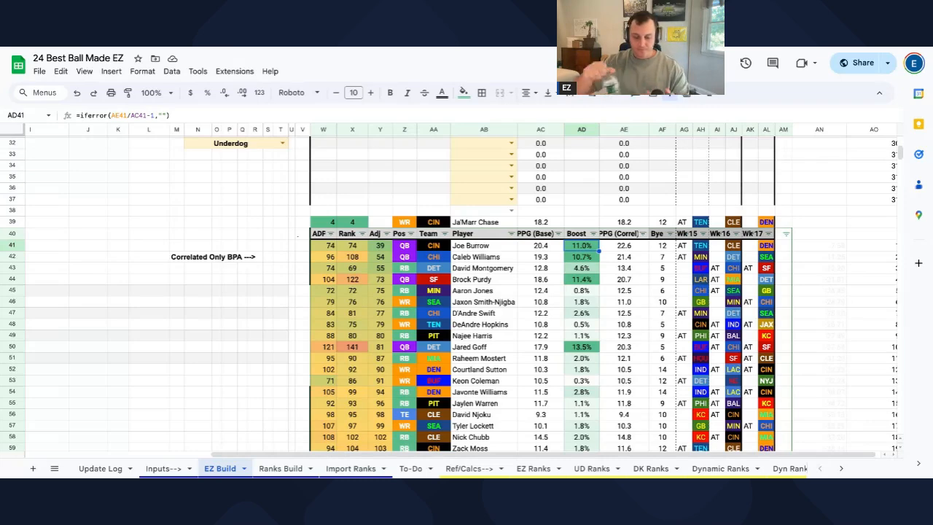
{"action": "scroll", "coordinate": [565, 337], "scroll_direction": "down", "scroll_amount": 1}
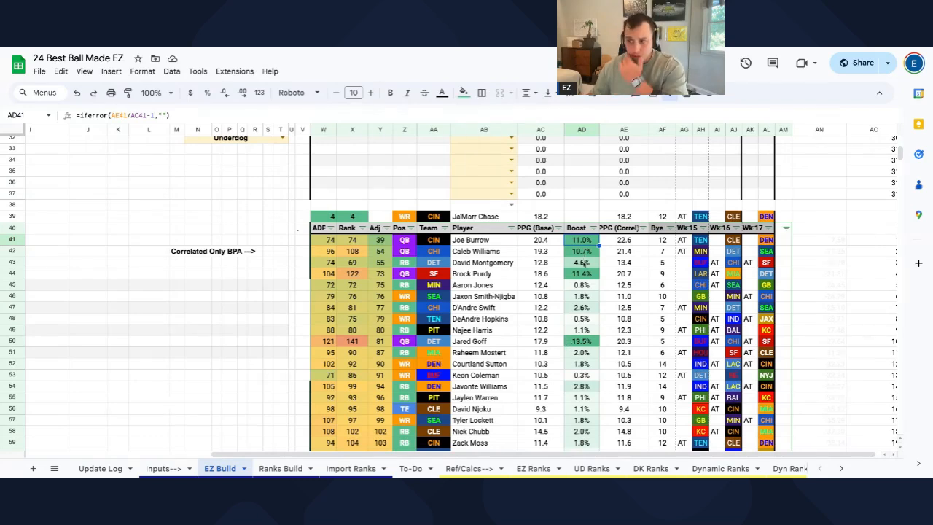
{"action": "left_click", "coordinate": [584, 264]}
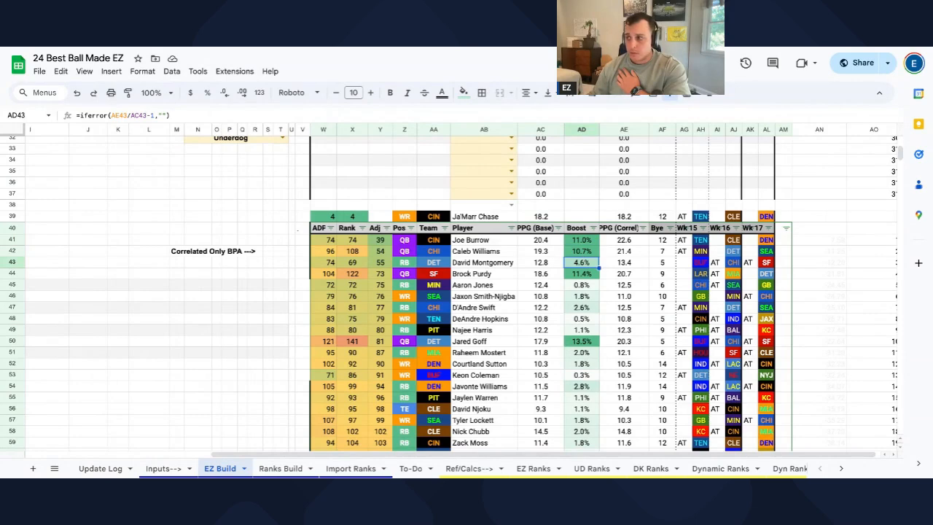
{"action": "left_click", "coordinate": [771, 265]}
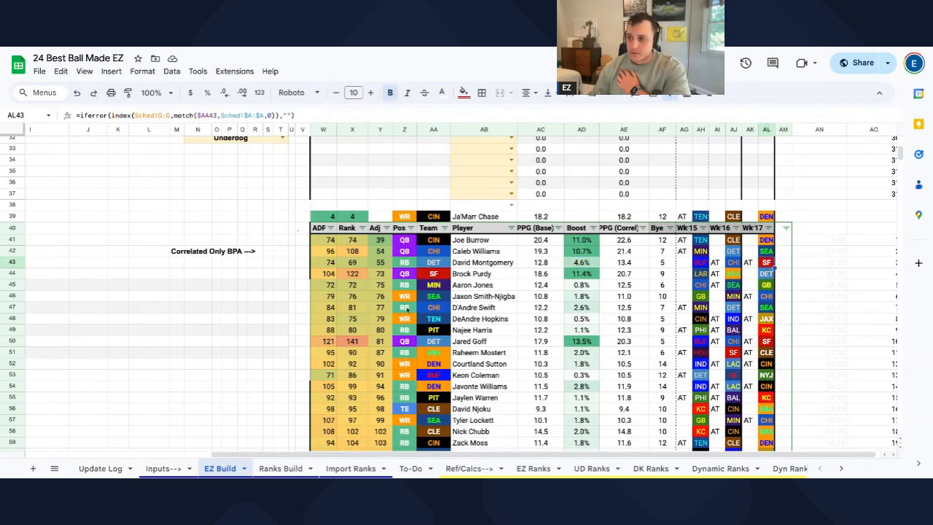
- Review the correlated boosts from Jaxon Smith-Njigba to Keon Coleman, and check Jared Goff's ADP in the same table
{"action": "left_click_drag", "start_coordinate": [579, 296], "coordinate": [581, 380]}
{"action": "scroll", "coordinate": [406, 346], "scroll_direction": "down", "scroll_amount": 1}
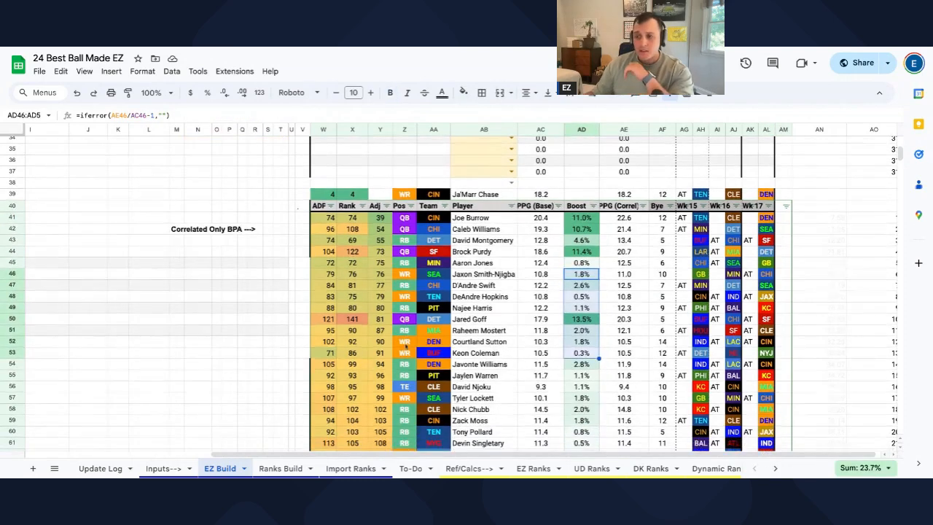
{"action": "scroll", "coordinate": [405, 358], "scroll_direction": "down", "scroll_amount": 1}
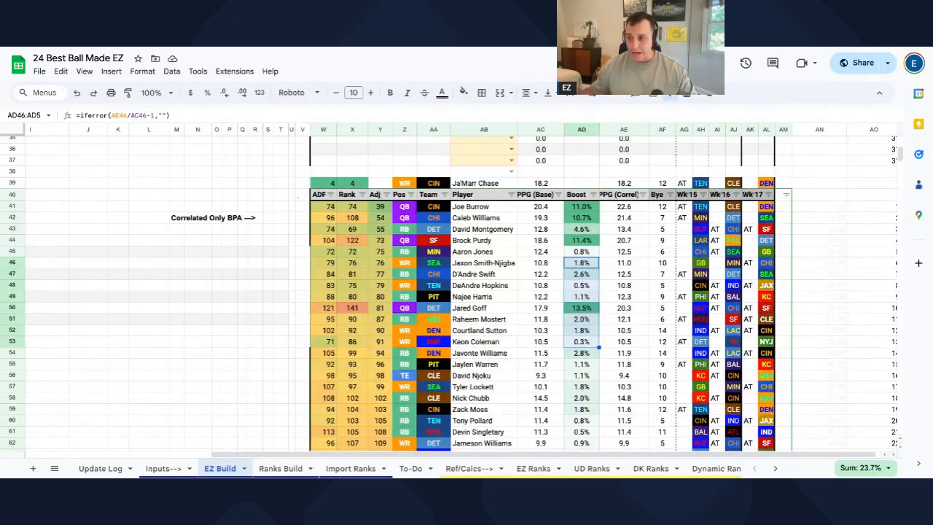
{"action": "scroll", "coordinate": [443, 323], "scroll_direction": "down", "scroll_amount": 1}
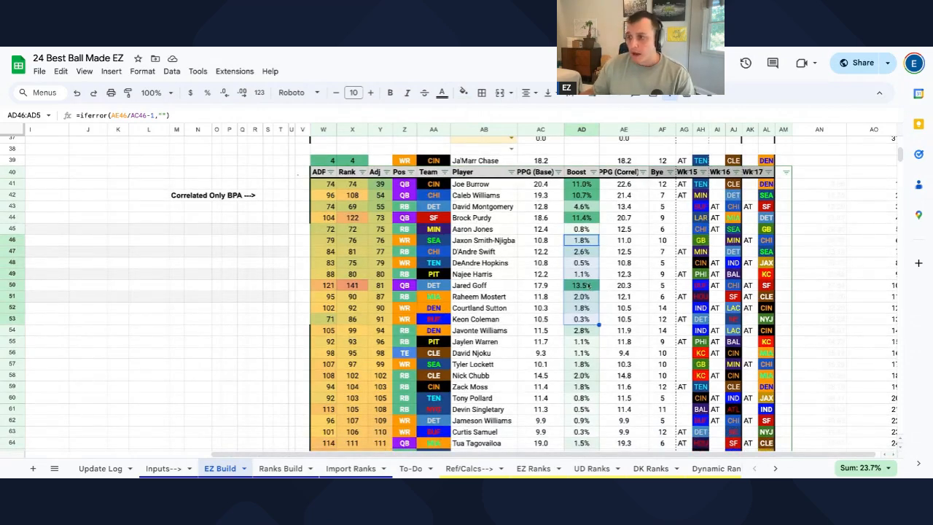
{"action": "left_click", "coordinate": [322, 285]}
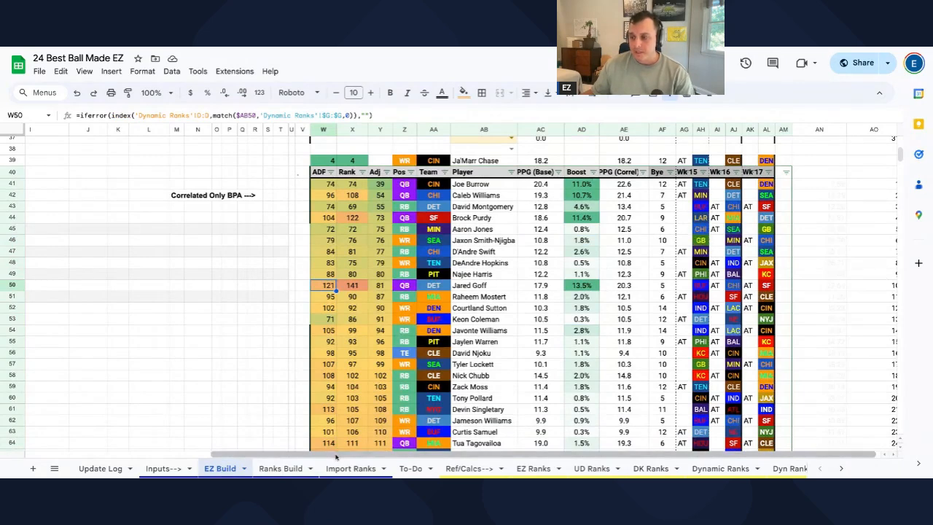
- Enter Jared Goff as the player for pick 117
{"action": "scroll", "coordinate": [230, 336], "scroll_direction": "up", "scroll_amount": 5}
{"action": "scroll", "coordinate": [230, 336], "scroll_direction": "left", "scroll_amount": 4}
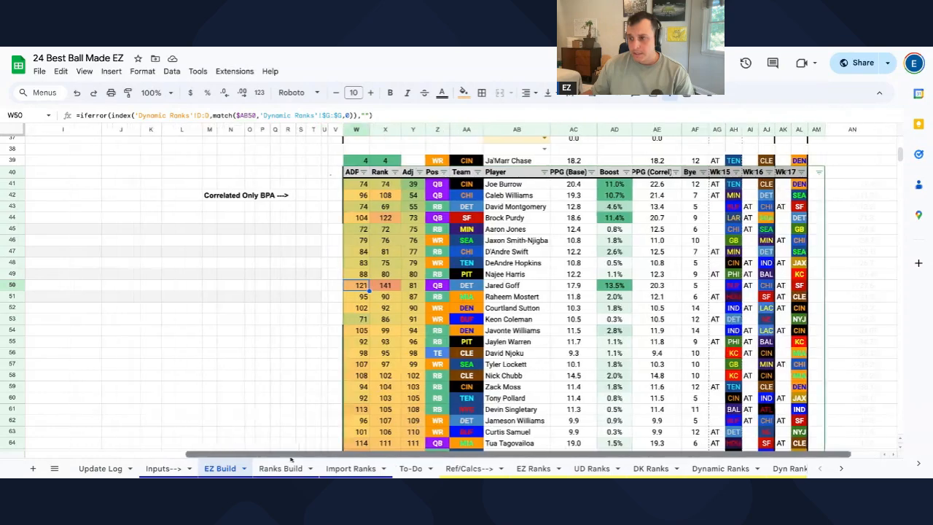
{"action": "scroll", "coordinate": [231, 337], "scroll_direction": "up", "scroll_amount": 6}
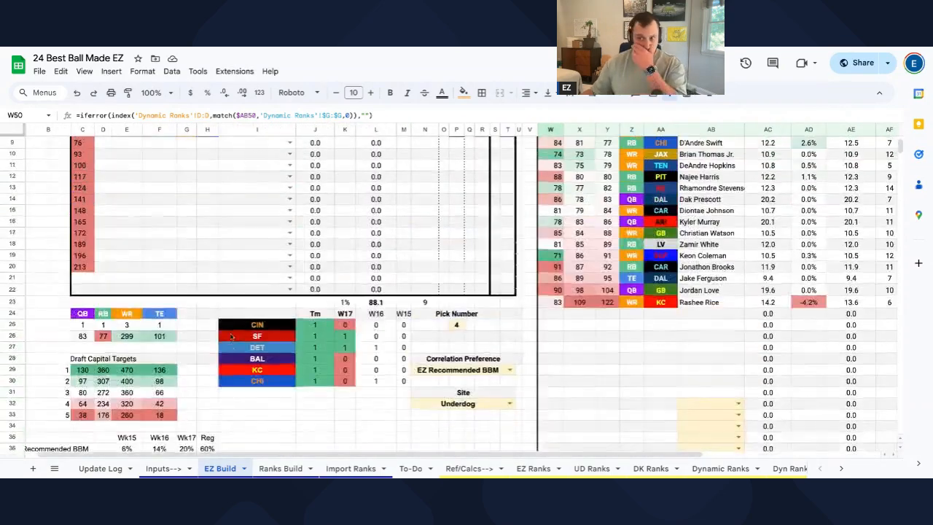
{"action": "left_click", "coordinate": [140, 214]}
{"action": "scroll", "coordinate": [334, 256], "scroll_direction": "up", "scroll_amount": 2}
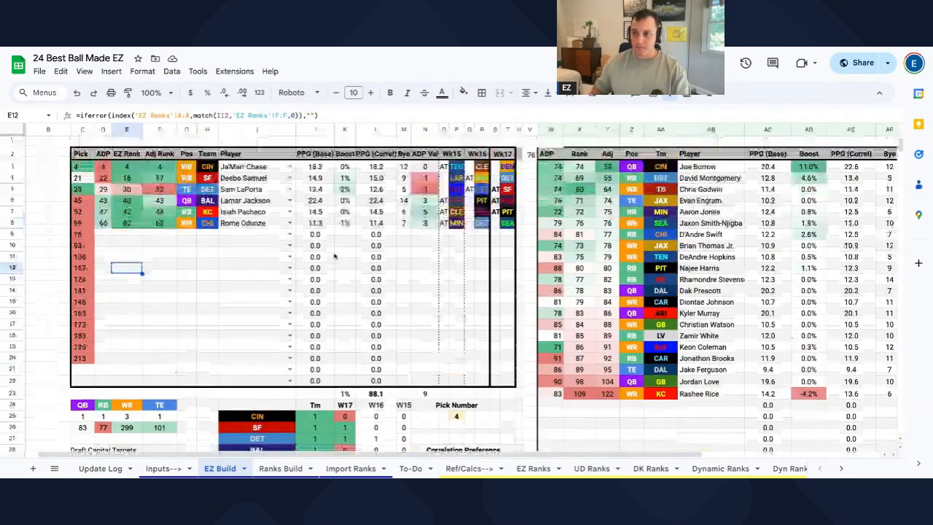
{"action": "left_click", "coordinate": [186, 268]}
{"action": "key", "text": "Right"}
{"action": "key", "text": "Right"}
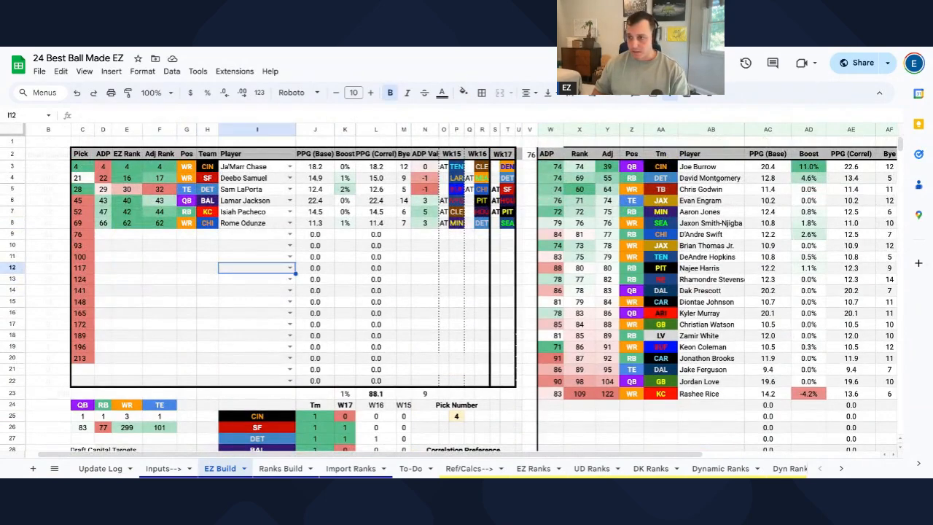
{"action": "type", "text": "goff"}
{"action": "key", "text": "Return"}
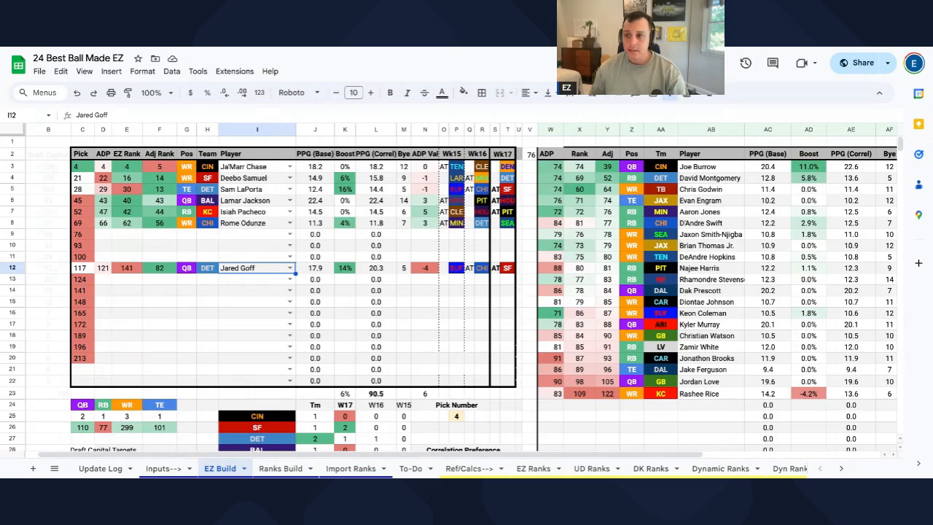
- Enter Jameson Williams as the player for pick 100
{"action": "left_click", "coordinate": [257, 257]}
{"action": "type", "text": "james"}
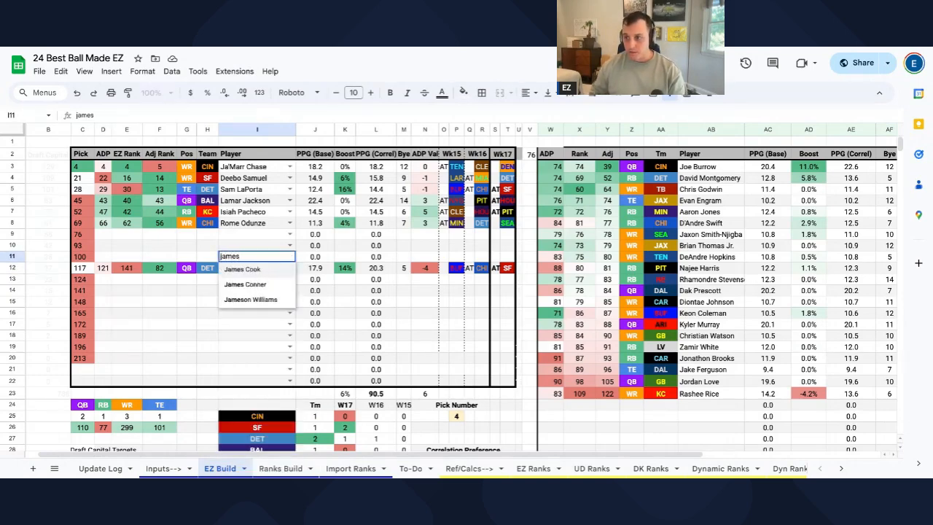
{"action": "key", "text": "Down"}
{"action": "key", "text": "Down"}
{"action": "key", "text": "Return"}
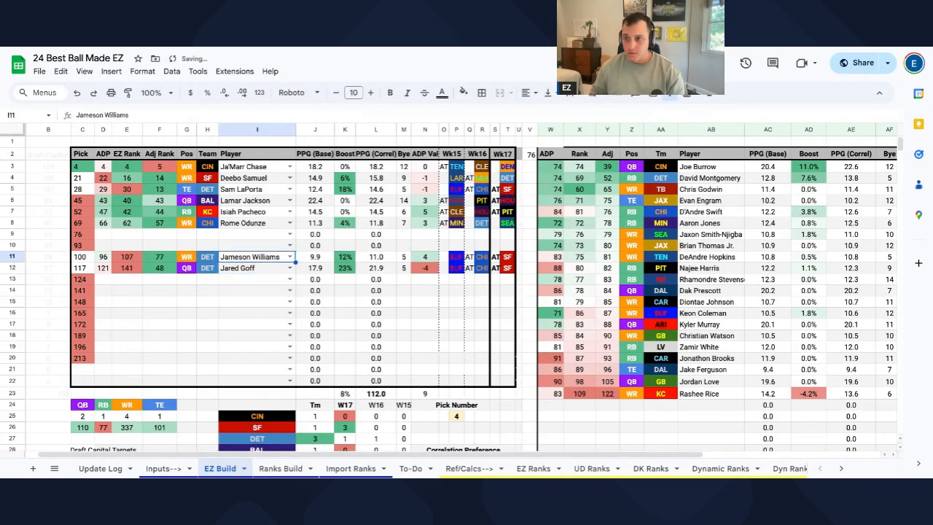
- Clear the player for pick 100 and enter Jameson Williams for pick 93 instead
{"action": "key", "text": "Delete"}
{"action": "key", "text": "Up"}
{"action": "type", "text": "james"}
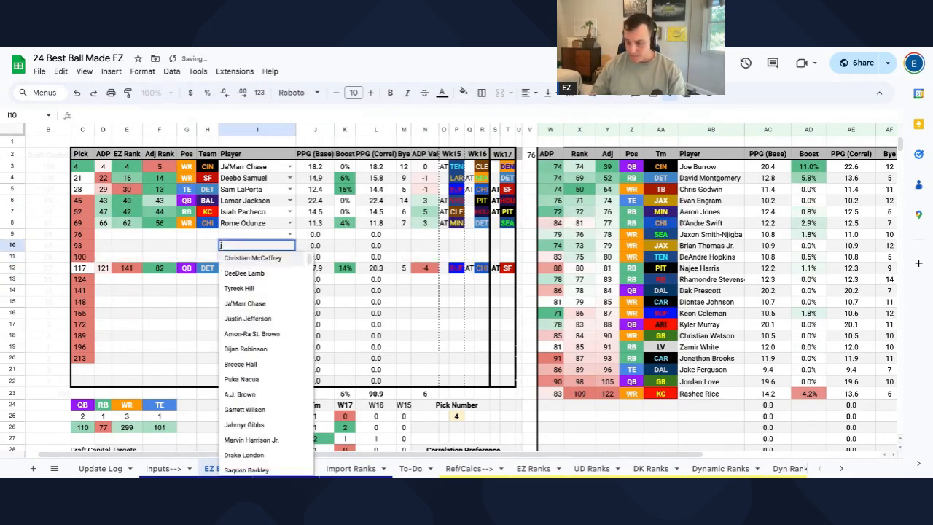
{"action": "key", "text": "Down"}
{"action": "key", "text": "Down"}
{"action": "key", "text": "Return"}
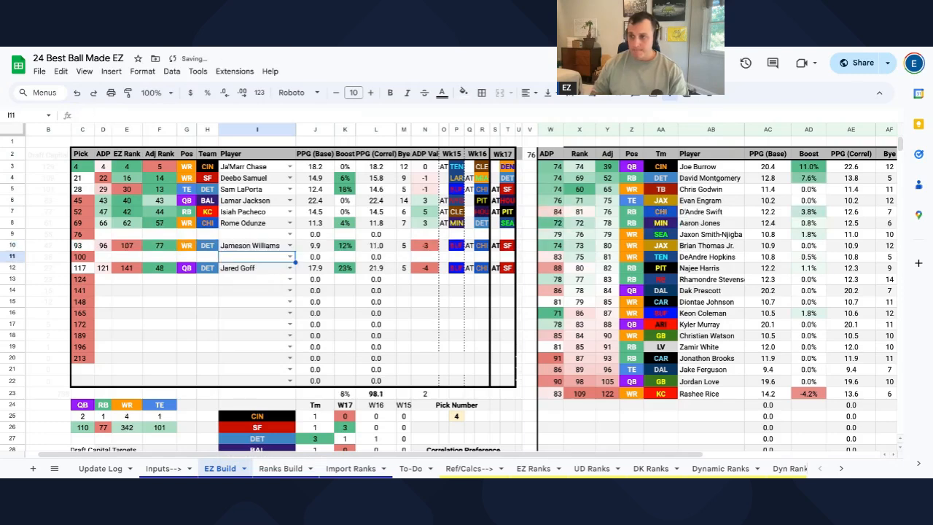
- Check Sam LaPorta's boost, undo the Jameson Williams and Jared Goff entries, and compare the boosts of Deebo Samuel and LaPorta
{"action": "left_click", "coordinate": [352, 190]}
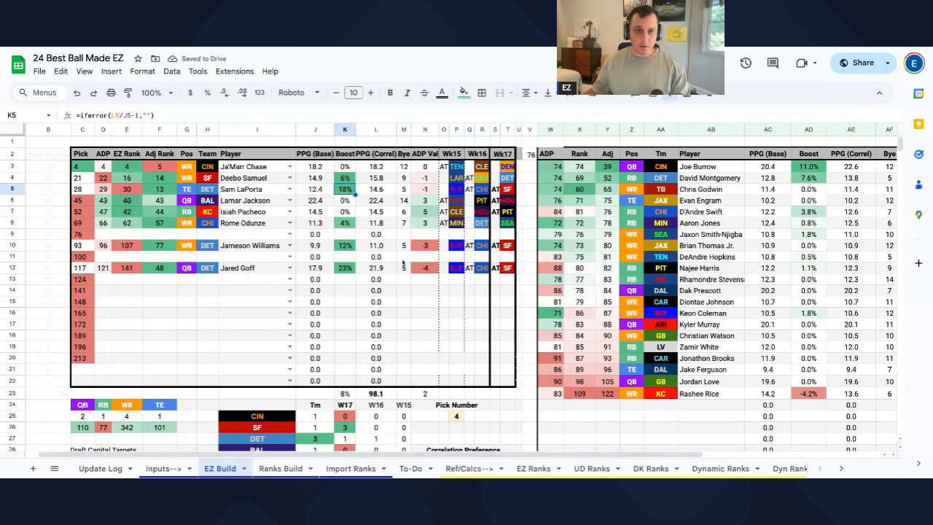
{"action": "key", "text": "ctrl+z"}
{"action": "key", "text": "ctrl+z"}
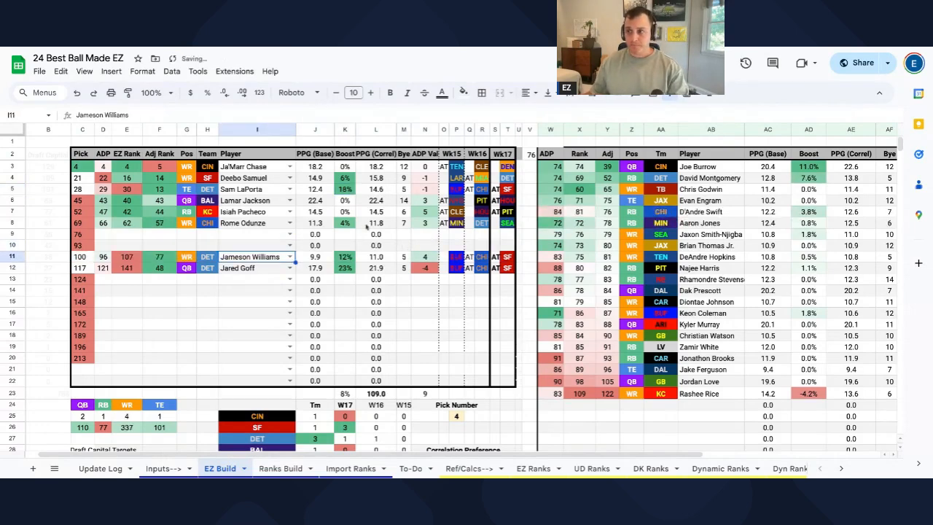
{"action": "key", "text": "ctrl+z"}
{"action": "key", "text": "ctrl+z"}
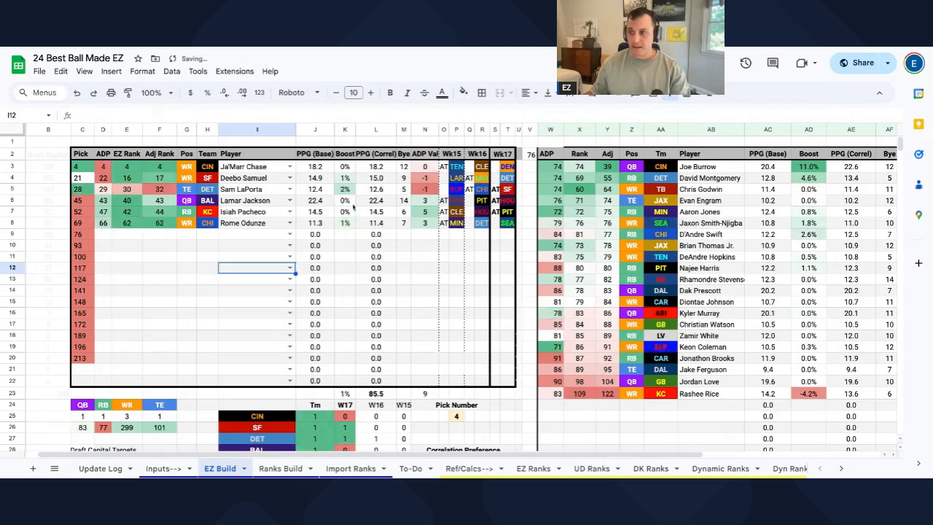
{"action": "left_click_drag", "start_coordinate": [352, 191], "coordinate": [266, 182]}
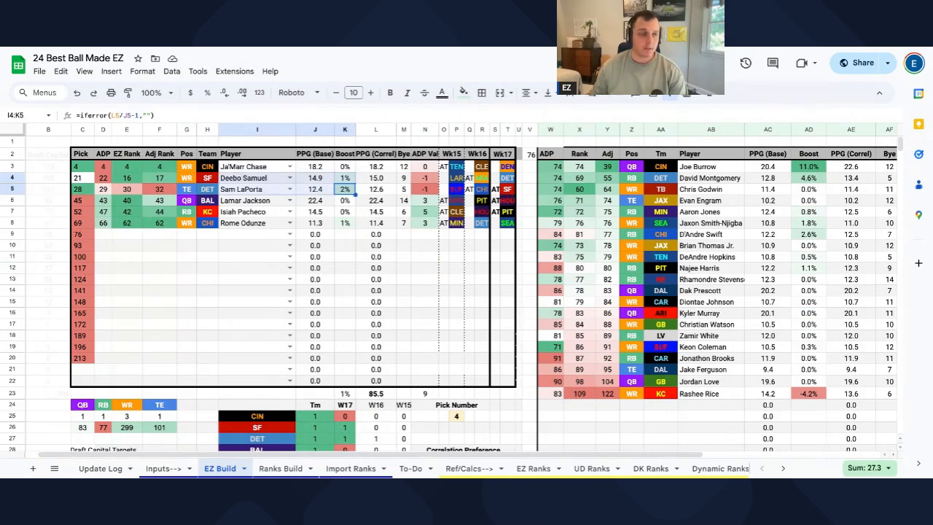
- Redo the Jared Goff and Jameson Williams entries and recheck the boosts of Deebo Samuel and Sam LaPorta
{"action": "key", "text": "ctrl+y"}
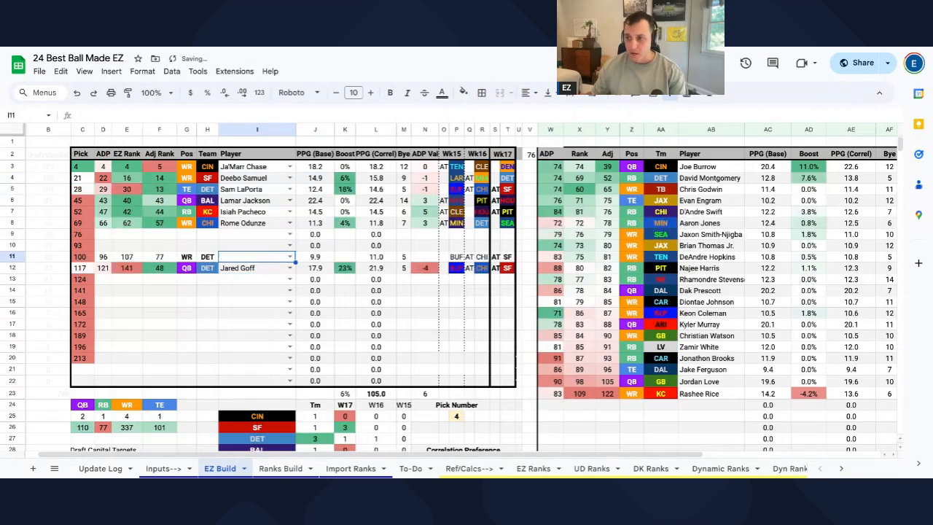
{"action": "key", "text": "ctrl+y"}
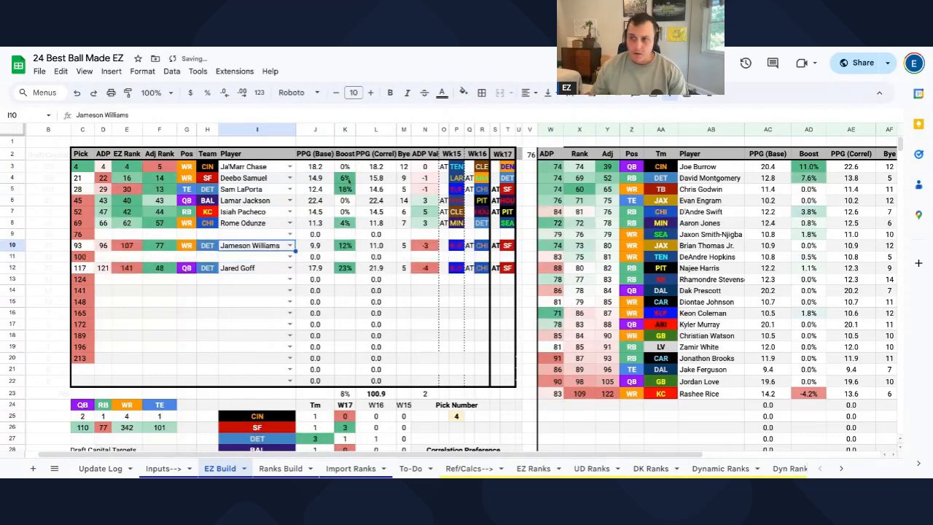
{"action": "left_click_drag", "start_coordinate": [349, 180], "coordinate": [348, 189]}
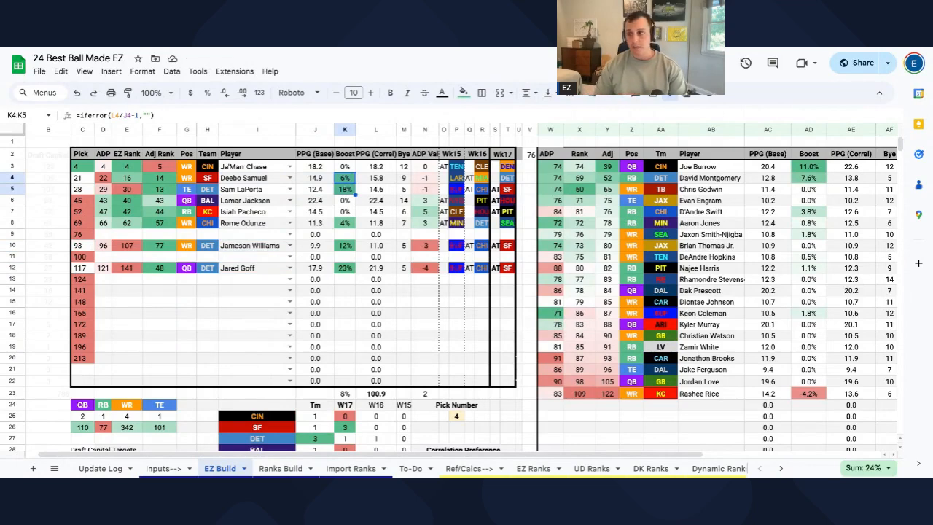
- Enter Ezekiel Elliott as the player for pick 124 and check the Correlated Only BPA table
{"action": "left_click", "coordinate": [252, 282]}
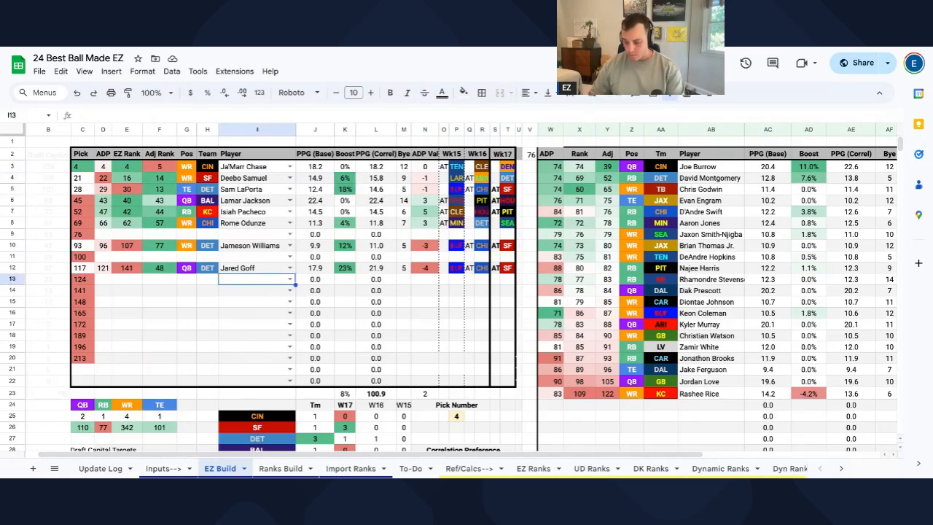
{"action": "type", "text": "ezek"}
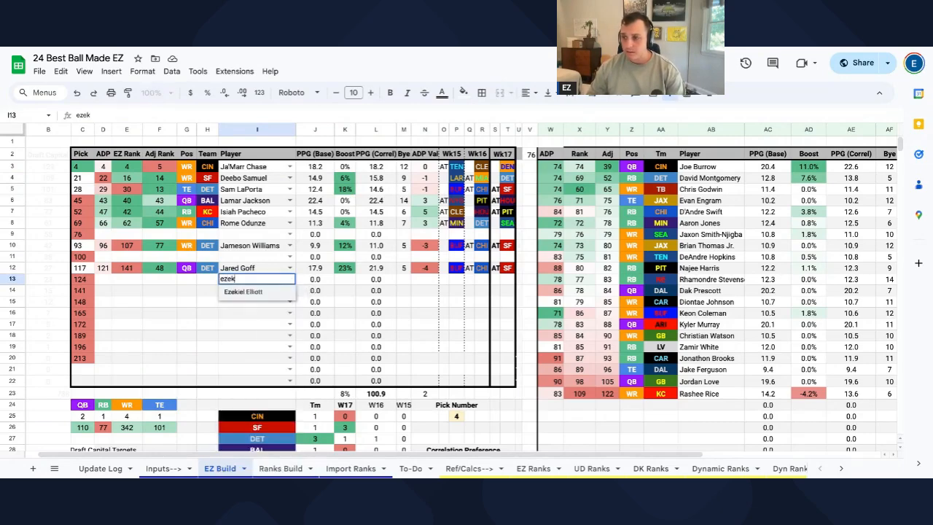
{"action": "key", "text": "Return"}
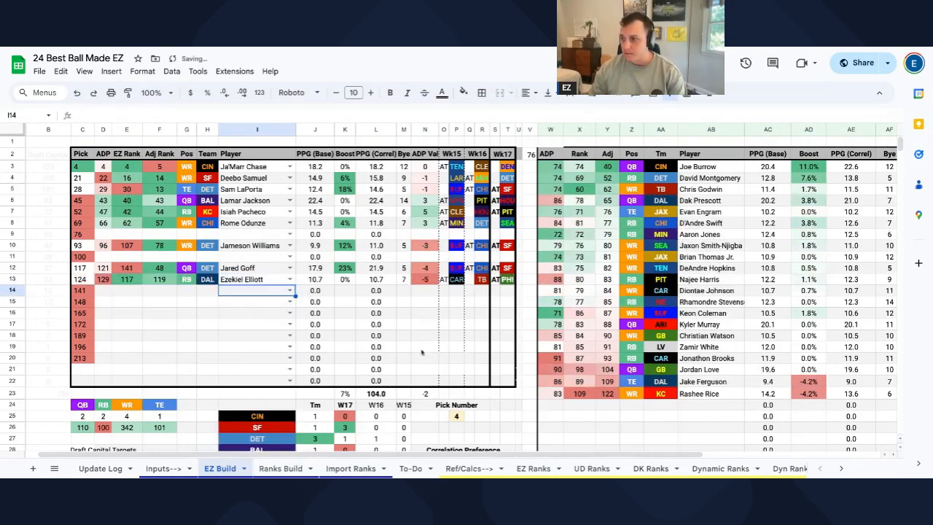
{"action": "scroll", "coordinate": [422, 353], "scroll_direction": "down", "scroll_amount": 3}
{"action": "scroll", "coordinate": [464, 353], "scroll_direction": "down", "scroll_amount": 3}
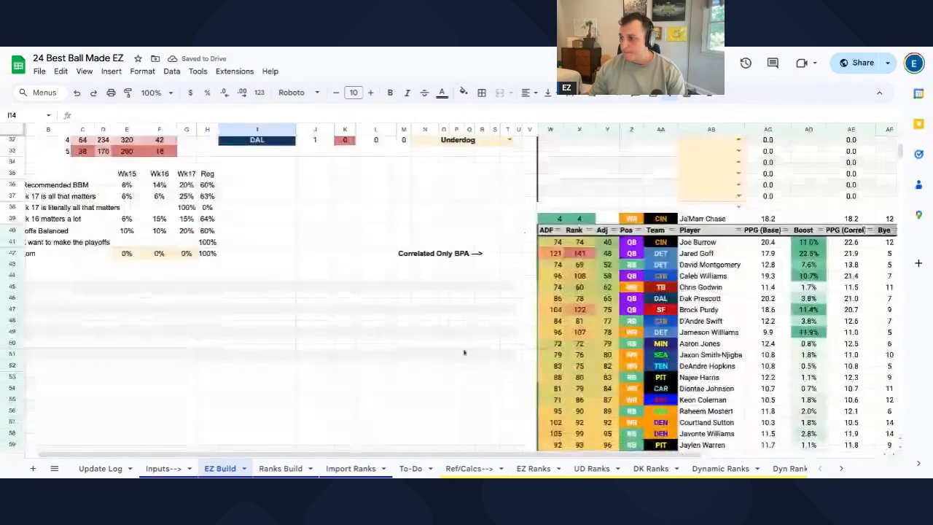
- Look through the Correlated Only BPA list and enter Zach Charbonnet as the player for pick 141
{"action": "scroll", "coordinate": [464, 353], "scroll_direction": "down", "scroll_amount": 1}
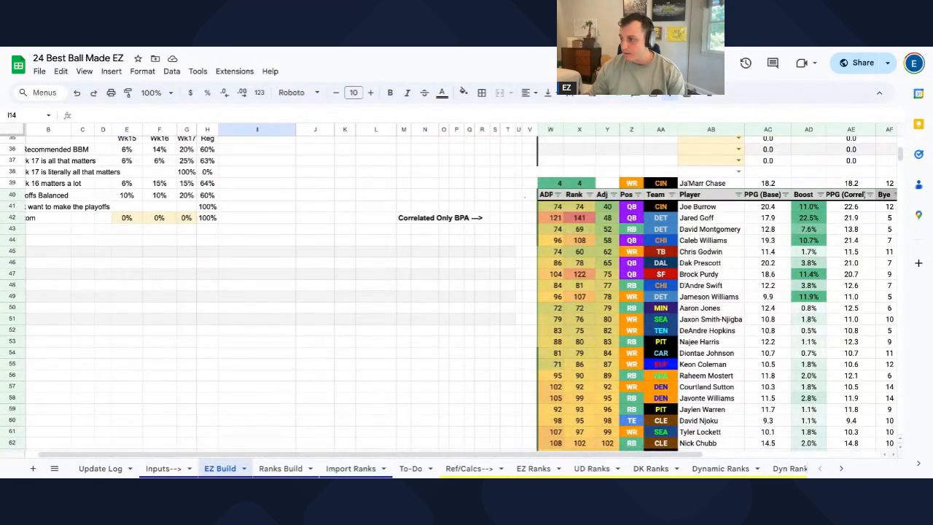
{"action": "scroll", "coordinate": [450, 294], "scroll_direction": "down", "scroll_amount": 3}
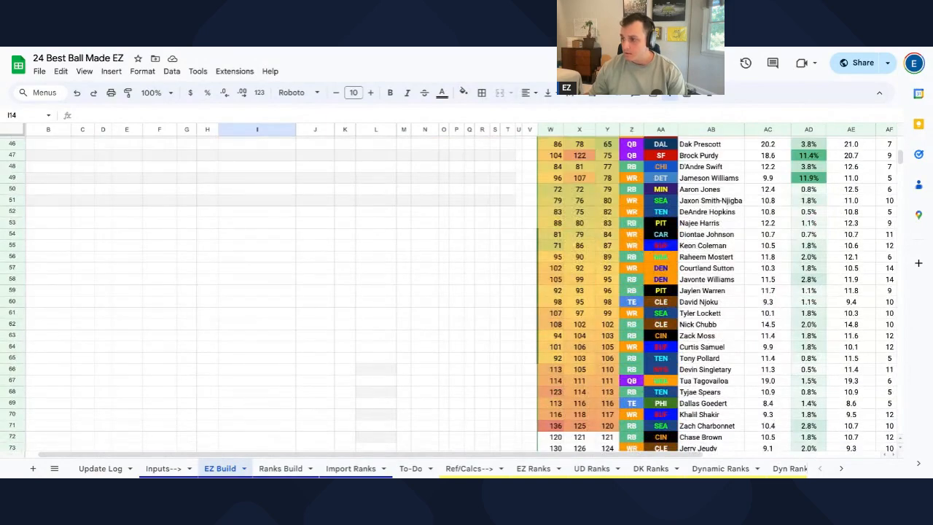
{"action": "scroll", "coordinate": [464, 292], "scroll_direction": "up", "scroll_amount": 15}
{"action": "type", "text": "charb"}
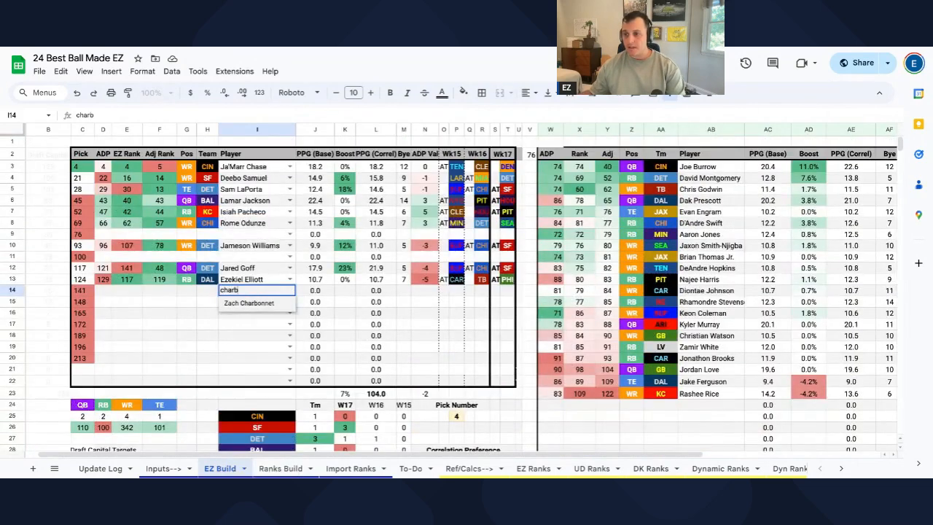
{"action": "key", "text": "Return"}
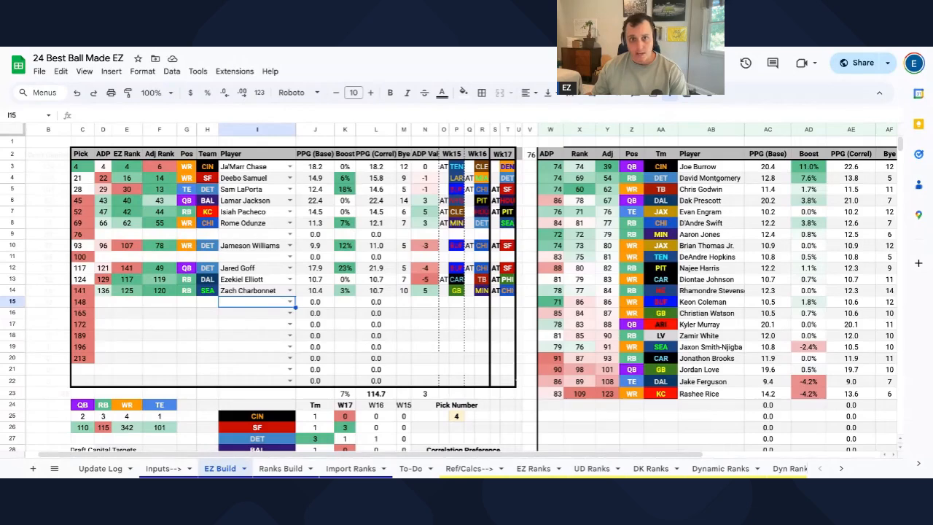
- Clear the player entries for picks 93 through 141
{"action": "key", "text": "Up"}
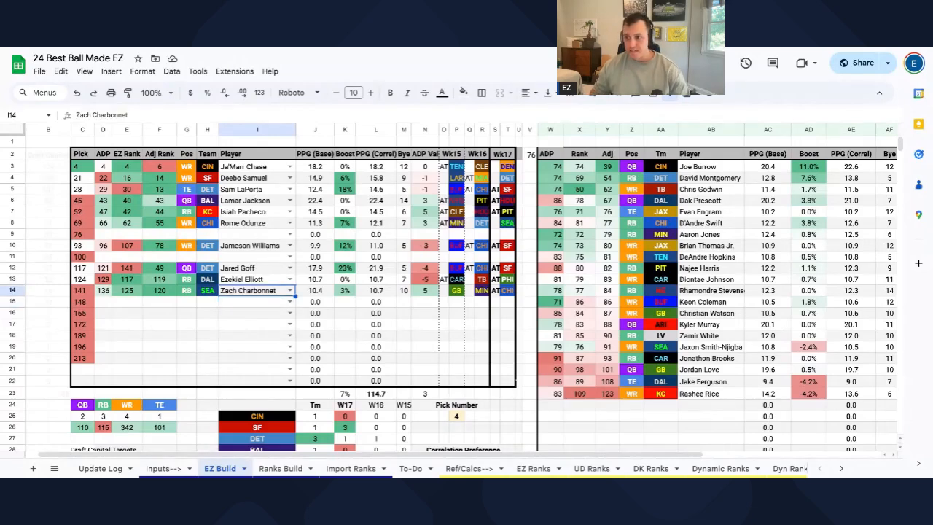
{"action": "key", "text": "shift+Up"}
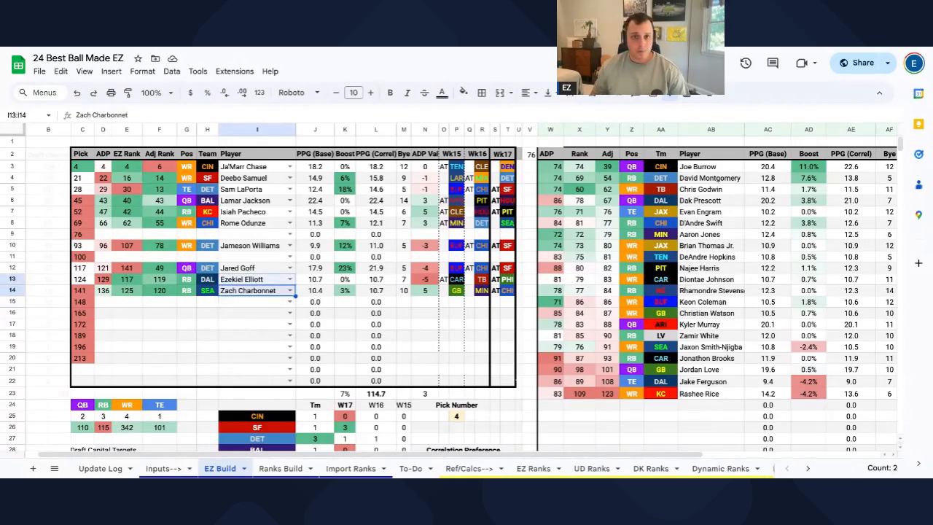
{"action": "key", "text": "shift+Up"}
{"action": "key", "text": "shift+Up"}
{"action": "key", "text": "shift+Up"}
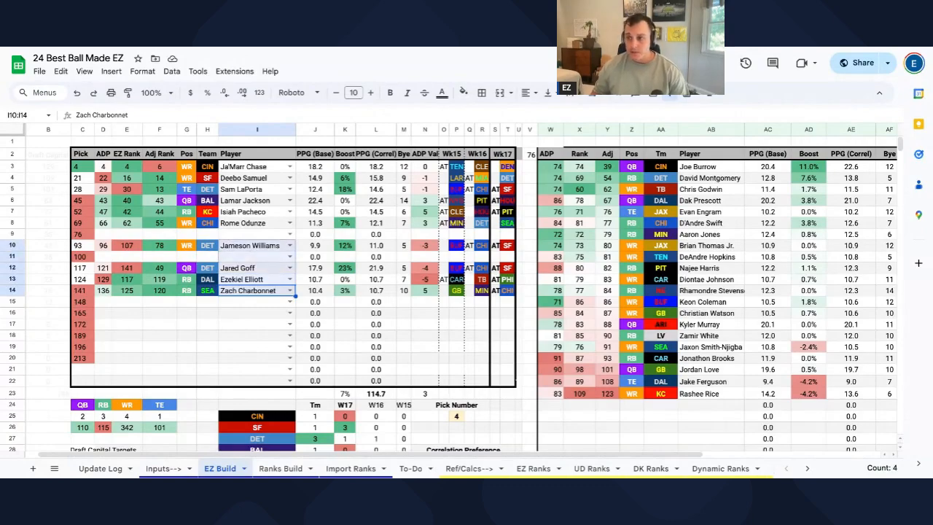
{"action": "key", "text": "Delete"}
{"action": "key", "text": "Down"}
{"action": "key", "text": "Down"}
{"action": "key", "text": "Down"}
{"action": "key", "text": "Down"}
{"action": "key", "text": "Down"}
{"action": "key", "text": "Down"}
{"action": "key", "text": "Down"}
{"action": "key", "text": "Down"}
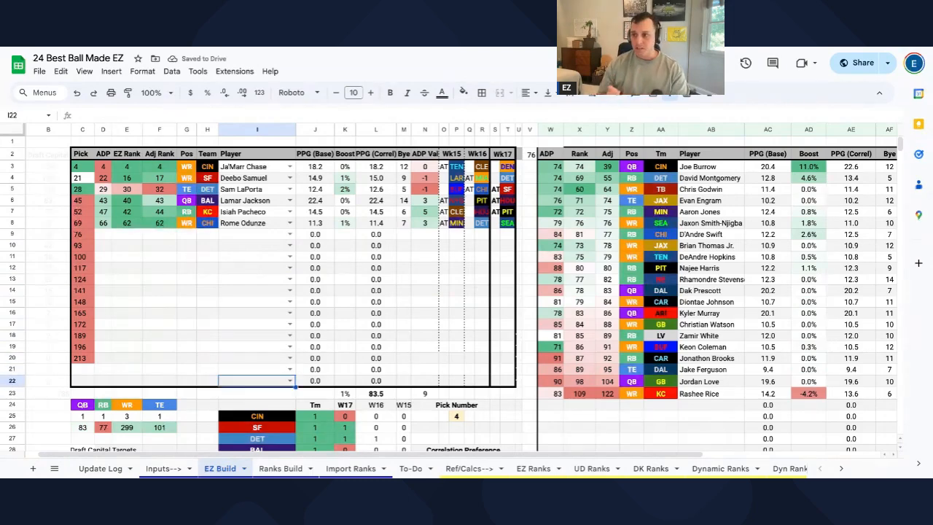
- Enter Chris Godwin as the player for pick 76
{"action": "left_click", "coordinate": [236, 235]}
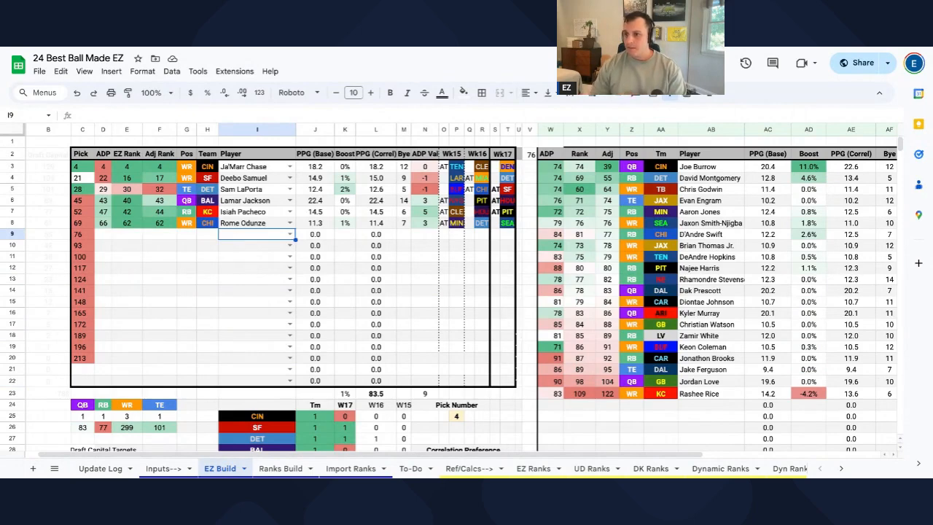
{"action": "type", "text": "chris"}
{"action": "key", "text": "Return"}
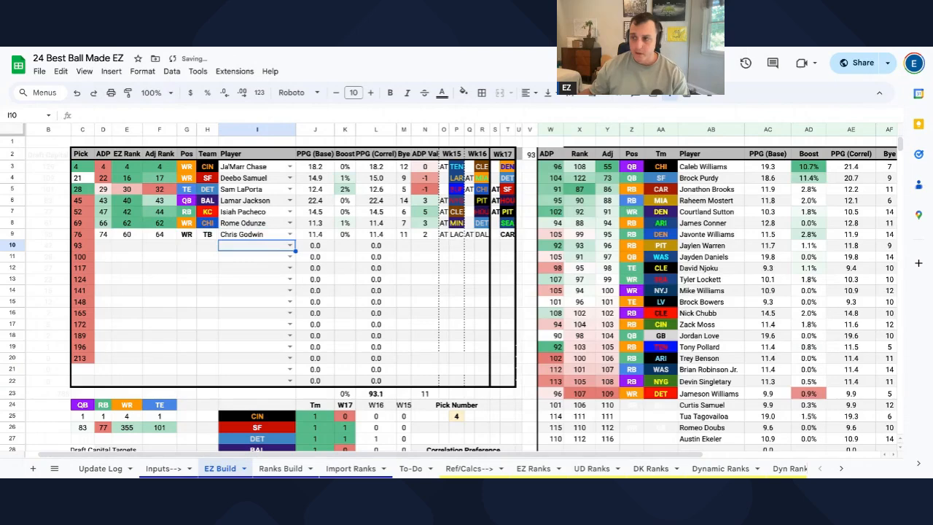
- Switch the site to Draftkings to view the extra pick rows below 213, and undo the change back to Underdog
{"action": "left_click", "coordinate": [248, 373]}
{"action": "left_click", "coordinate": [244, 383]}
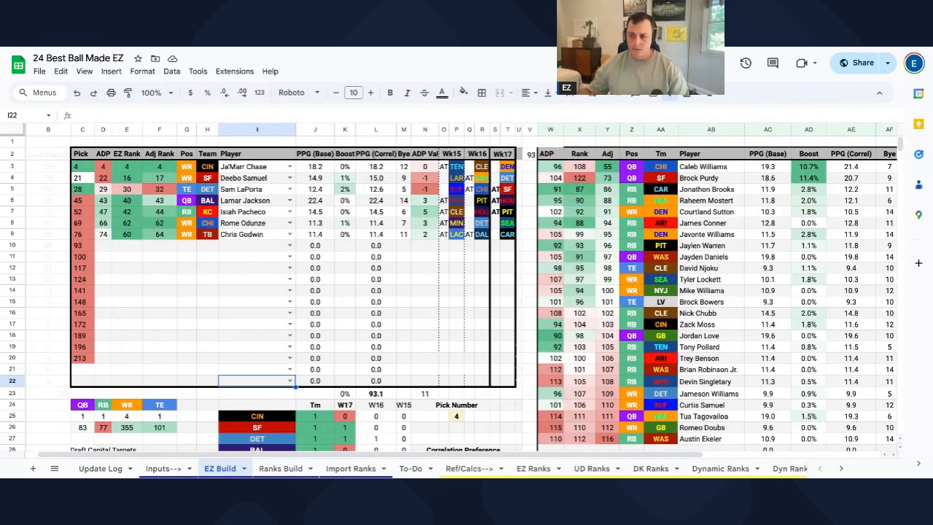
{"action": "scroll", "coordinate": [452, 292], "scroll_direction": "down", "scroll_amount": 2}
{"action": "scroll", "coordinate": [466, 328], "scroll_direction": "down", "scroll_amount": 4}
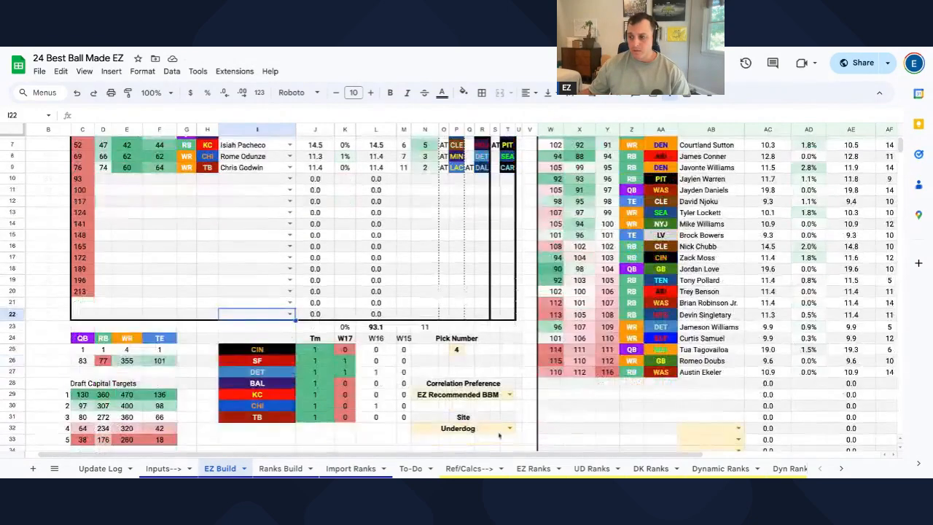
{"action": "left_click", "coordinate": [507, 429]}
{"action": "left_click", "coordinate": [437, 414]}
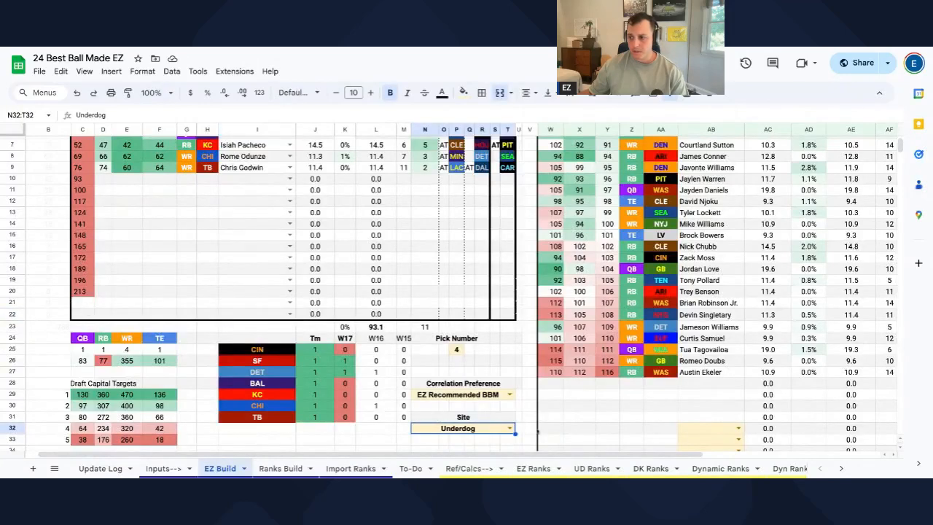
{"action": "left_click", "coordinate": [509, 429]}
{"action": "left_click", "coordinate": [451, 400]}
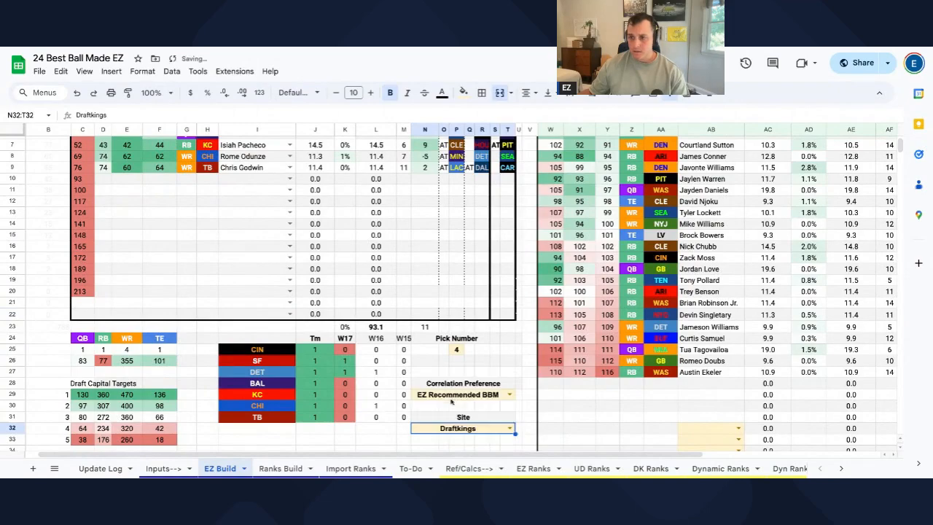
{"action": "left_click", "coordinate": [83, 302]}
{"action": "key", "text": "ctrl+z"}
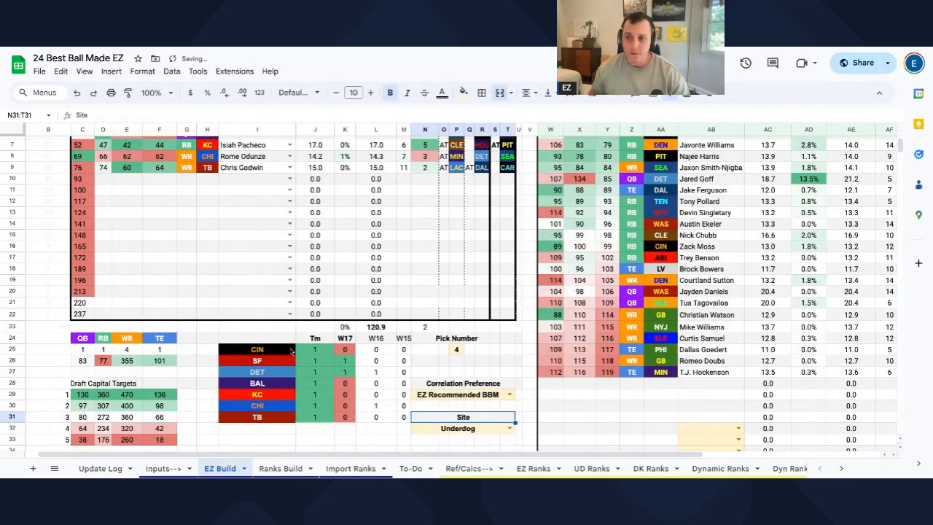
- Enter Baker Mayfield in the first spare player row below pick 213 and check the boost for Chris Godwin
{"action": "left_click", "coordinate": [277, 306]}
{"action": "scroll", "coordinate": [285, 309], "scroll_direction": "up", "scroll_amount": 1}
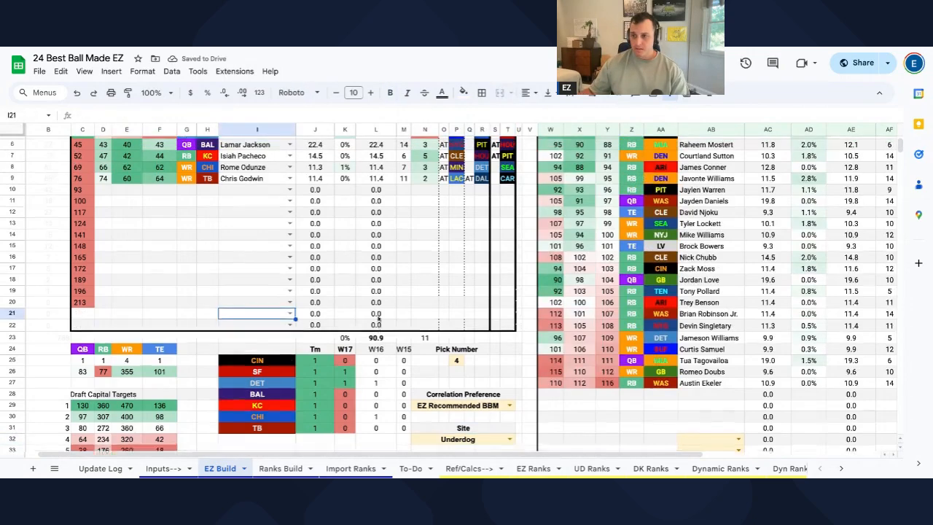
{"action": "scroll", "coordinate": [379, 316], "scroll_direction": "up", "scroll_amount": 2}
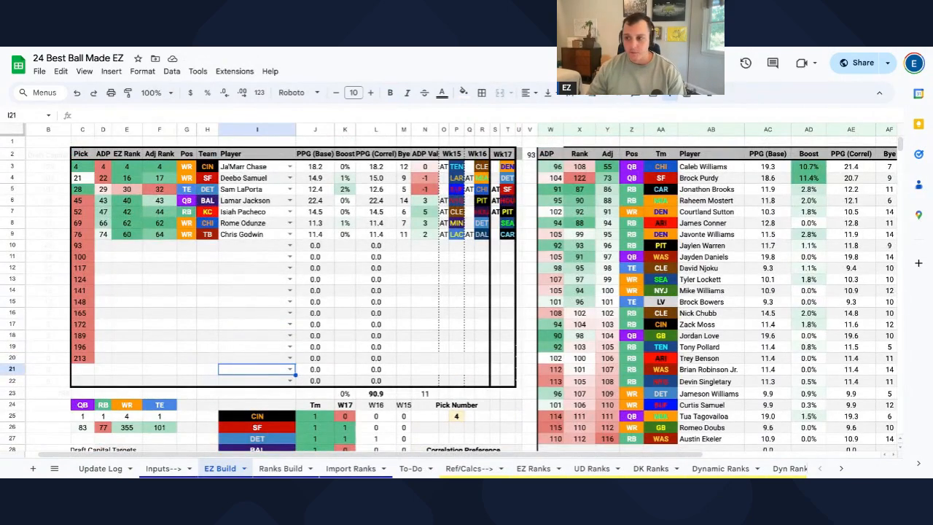
{"action": "type", "text": "bake"}
{"action": "key", "text": "Return"}
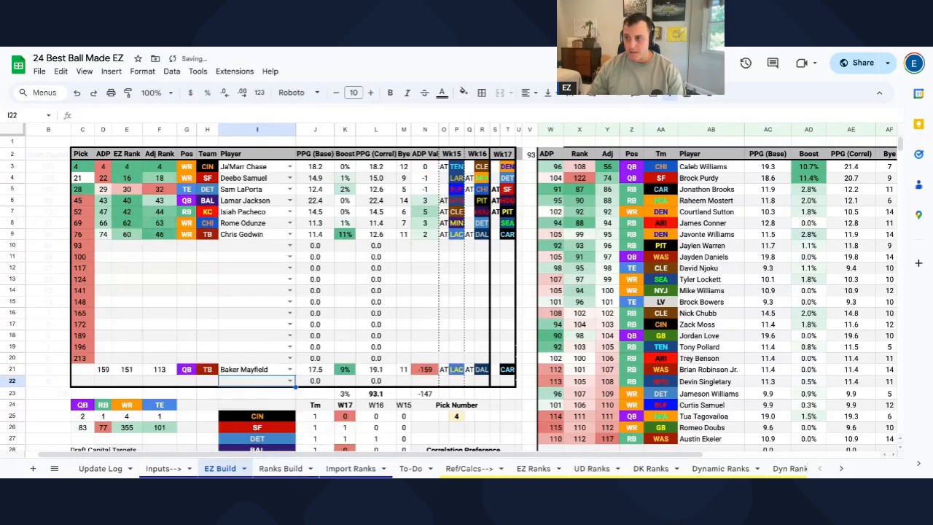
{"action": "key", "text": "Up"}
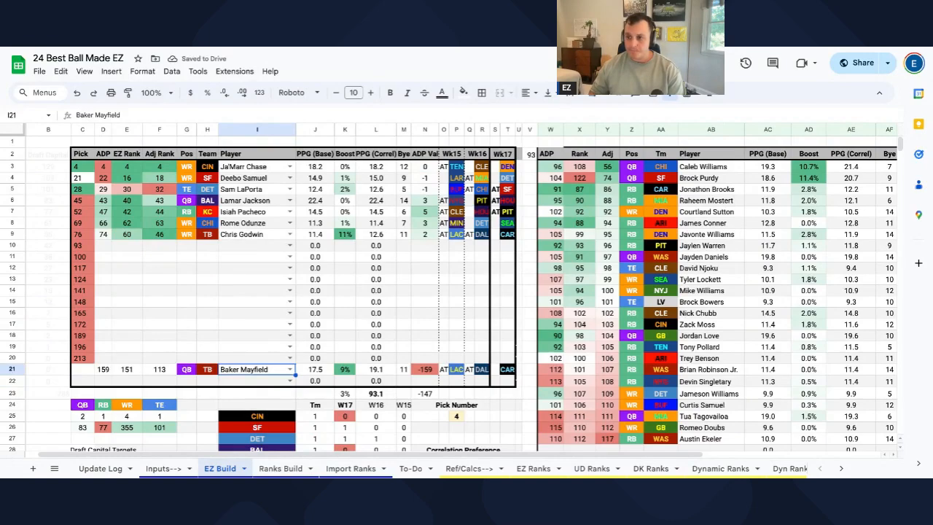
- Enter Caleb Williams in the second spare player row below pick 213 and check the boost for Rome Odunze
{"action": "key", "text": "Down"}
{"action": "type", "text": "caleb"}
{"action": "key", "text": "Return"}
{"action": "key", "text": "Up"}
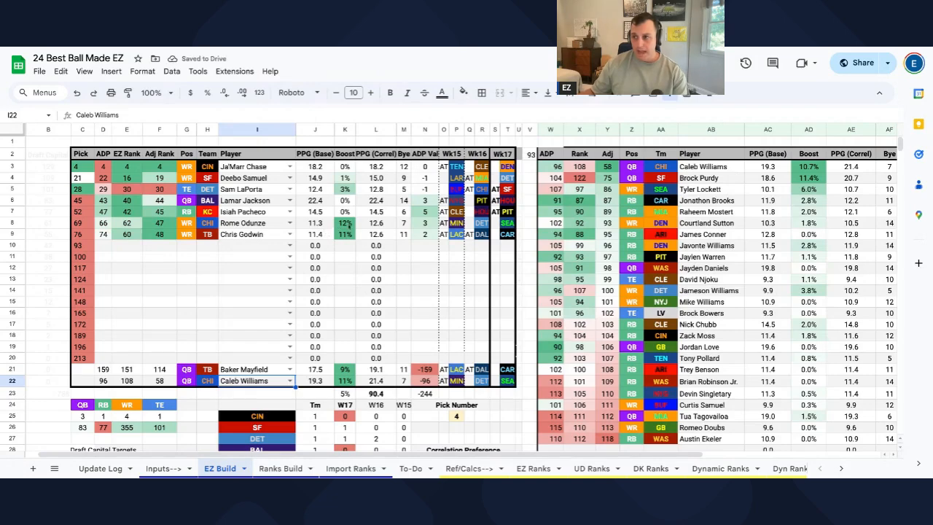
- Clear the Baker Mayfield and Caleb Williams entries from the two spare rows and return to the player cell for pick 93
{"action": "left_click_drag", "start_coordinate": [345, 222], "coordinate": [262, 371]}
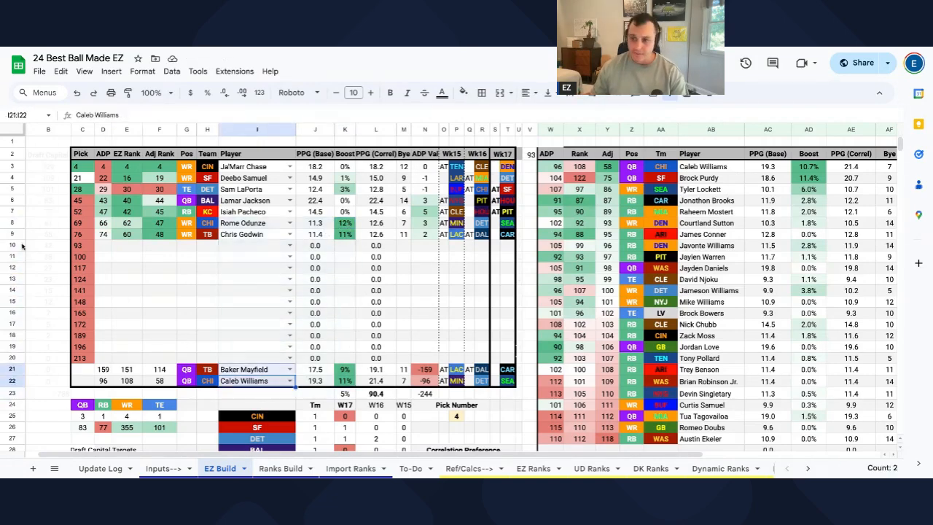
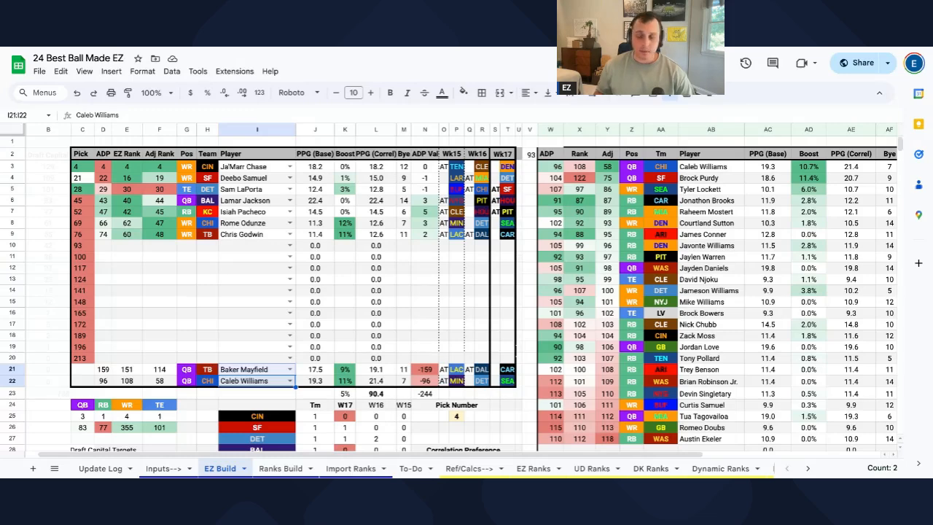
{"action": "key", "text": "Delete"}
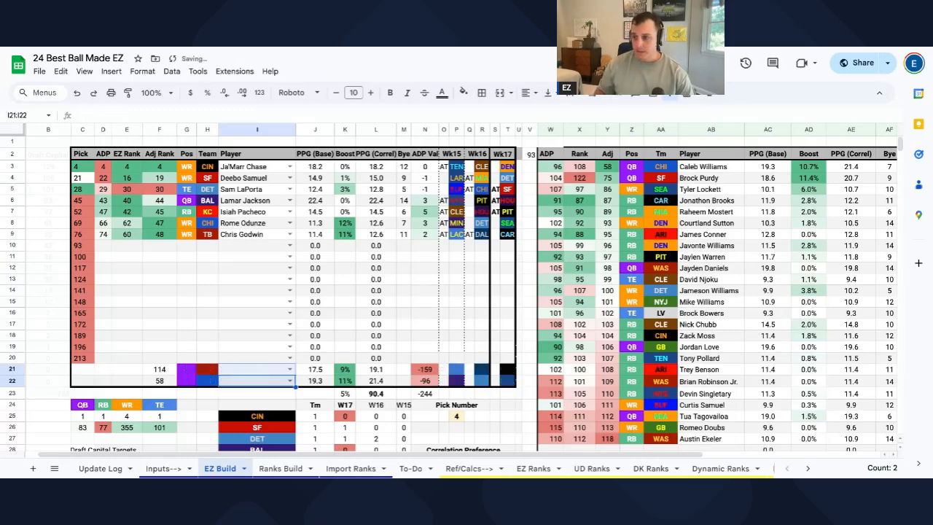
{"action": "scroll", "coordinate": [233, 310], "scroll_direction": "down", "scroll_amount": 1}
{"action": "scroll", "coordinate": [233, 310], "scroll_direction": "down", "scroll_amount": 2}
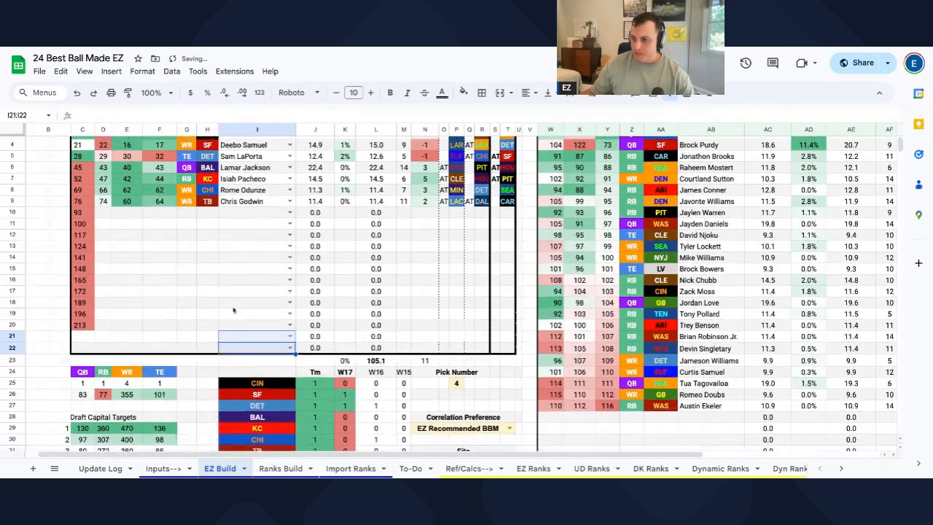
{"action": "scroll", "coordinate": [234, 310], "scroll_direction": "up", "scroll_amount": 3}
{"action": "left_click", "coordinate": [249, 239]}
{"action": "left_click", "coordinate": [248, 246]}
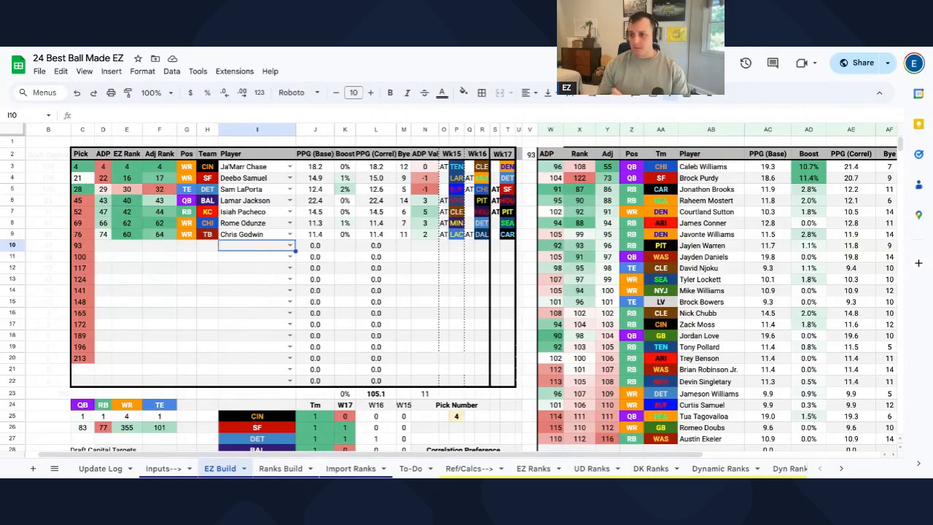
- Examine the team summary table below the roster, going over the team list, Tm and W17 columns and the SF and DET rows
{"action": "scroll", "coordinate": [249, 246], "scroll_direction": "down", "scroll_amount": 3}
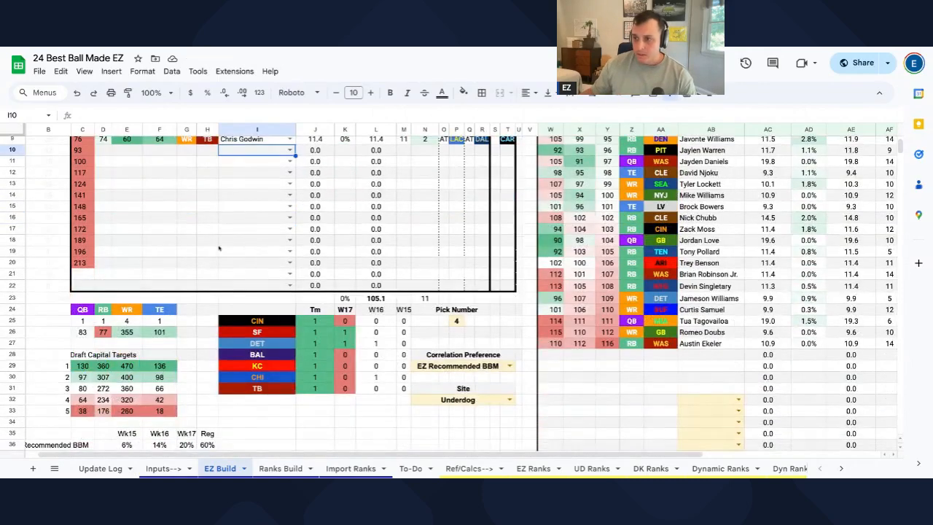
{"action": "scroll", "coordinate": [219, 248], "scroll_direction": "up", "scroll_amount": 2}
{"action": "scroll", "coordinate": [219, 248], "scroll_direction": "down", "scroll_amount": 2}
{"action": "left_click_drag", "start_coordinate": [266, 312], "coordinate": [266, 424]}
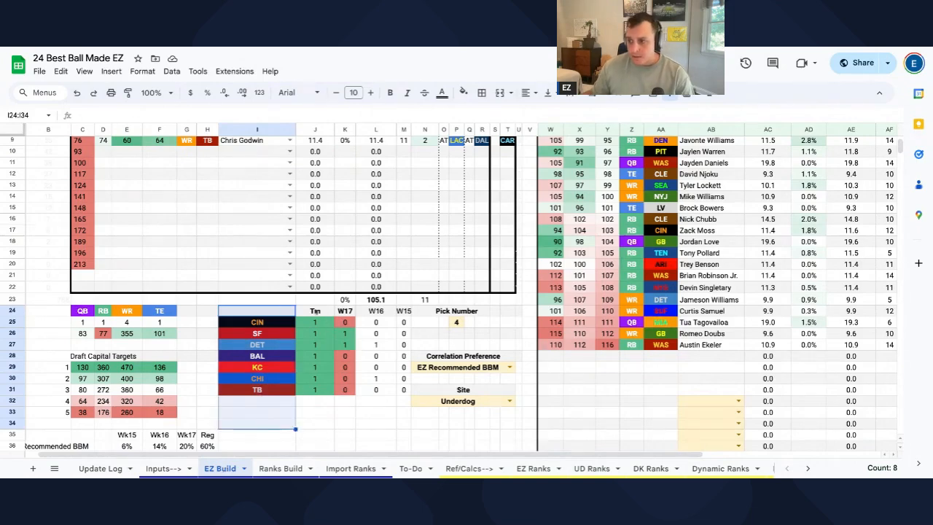
{"action": "left_click_drag", "start_coordinate": [315, 311], "coordinate": [321, 439]}
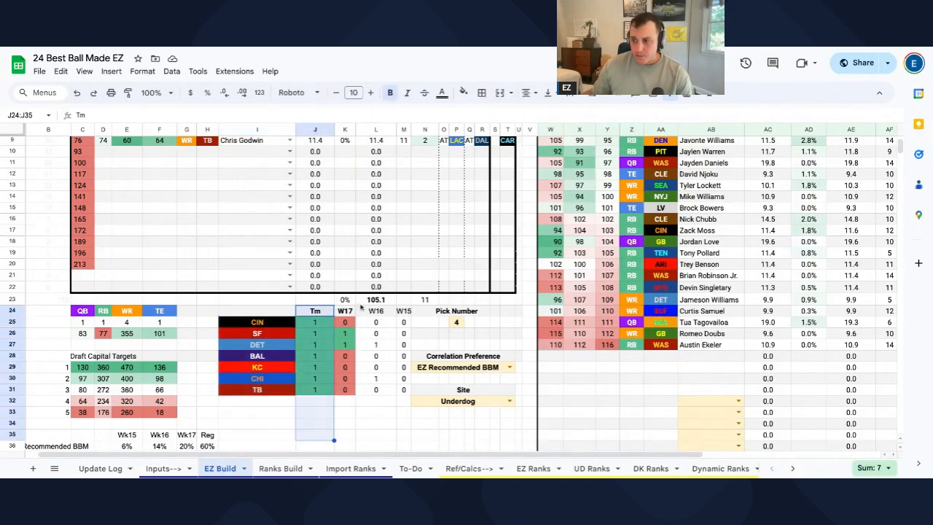
{"action": "left_click_drag", "start_coordinate": [347, 312], "coordinate": [355, 406]}
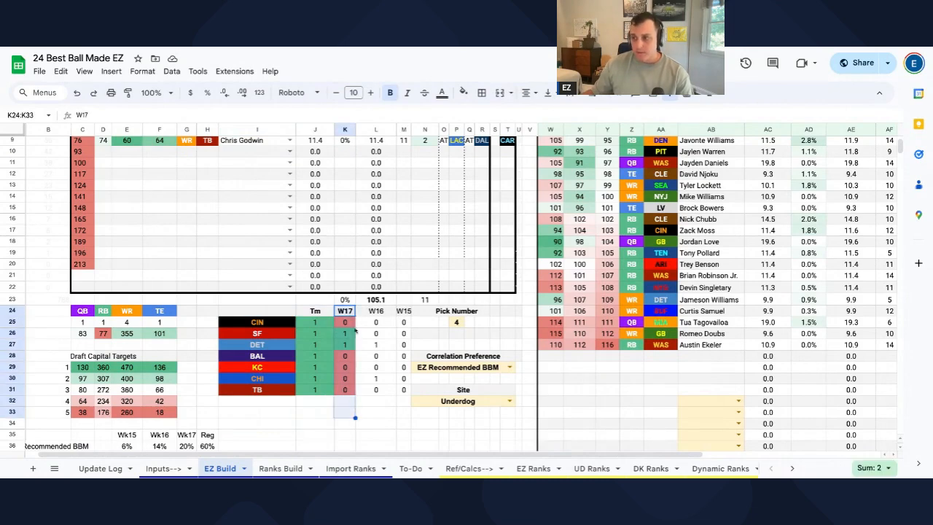
{"action": "left_click_drag", "start_coordinate": [347, 337], "coordinate": [260, 355]}
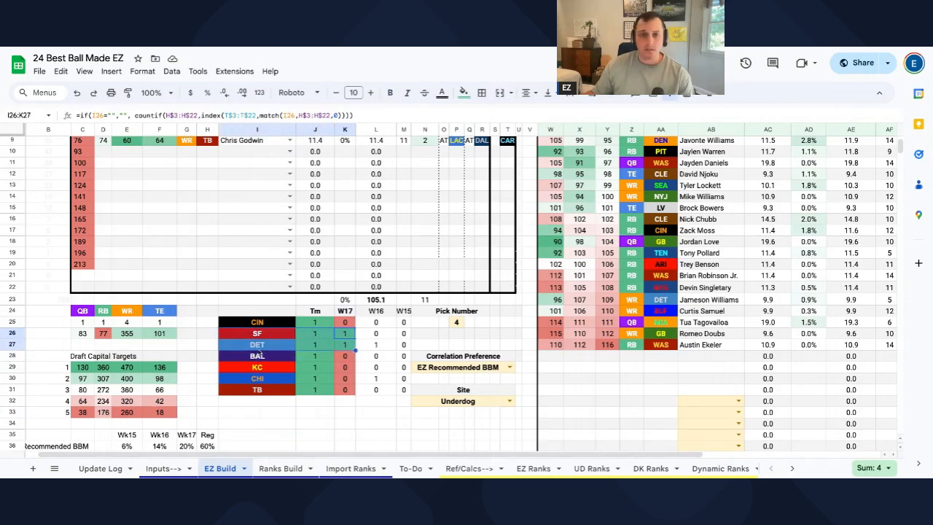
- Enter Caleb Williams as the player for pick 93
{"action": "scroll", "coordinate": [260, 355], "scroll_direction": "up", "scroll_amount": 3}
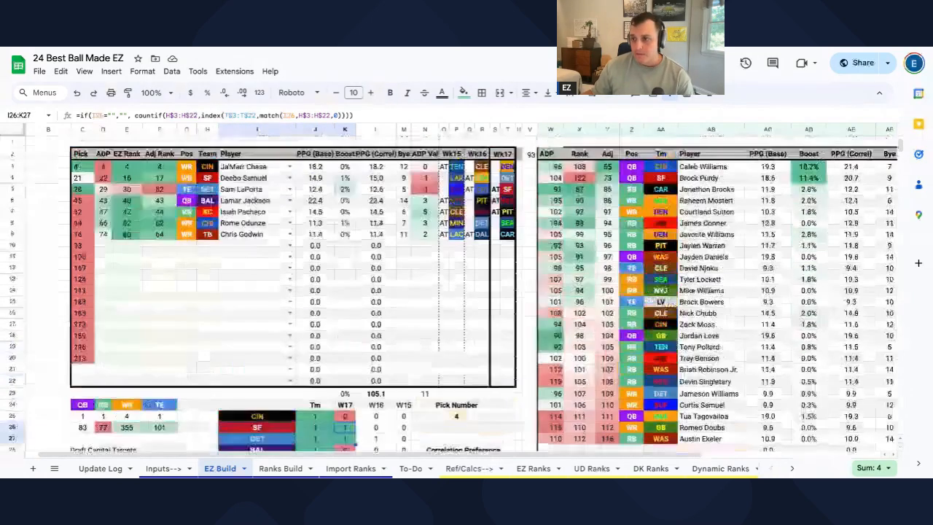
{"action": "left_click", "coordinate": [257, 245]}
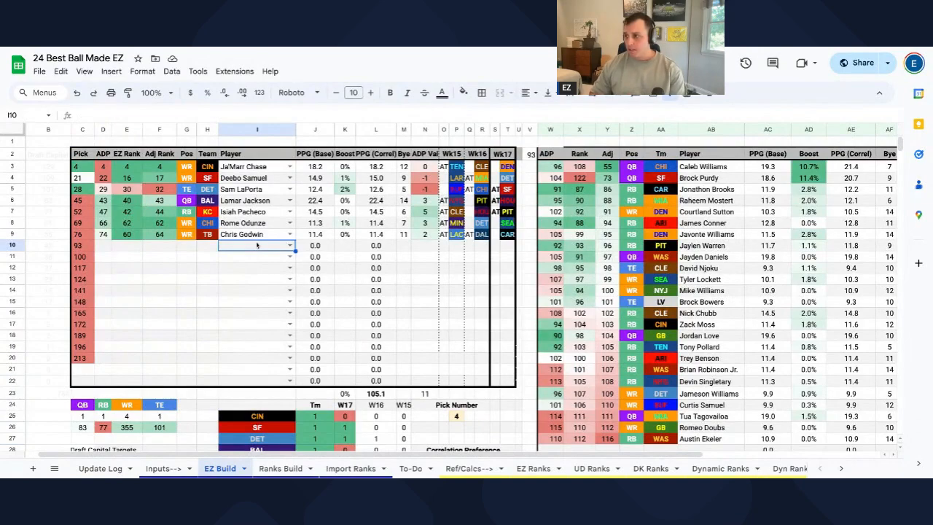
{"action": "key", "text": "Return"}
{"action": "type", "text": "caleb"}
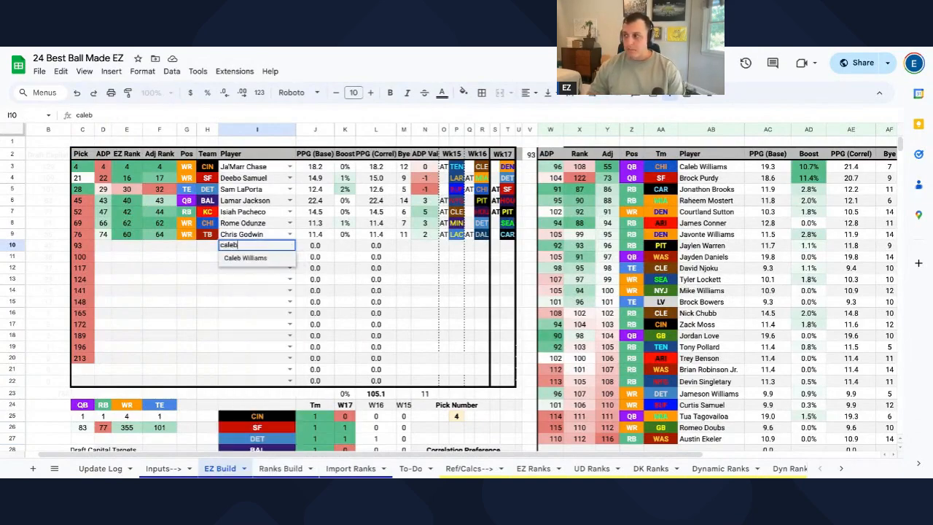
{"action": "key", "text": "Return"}
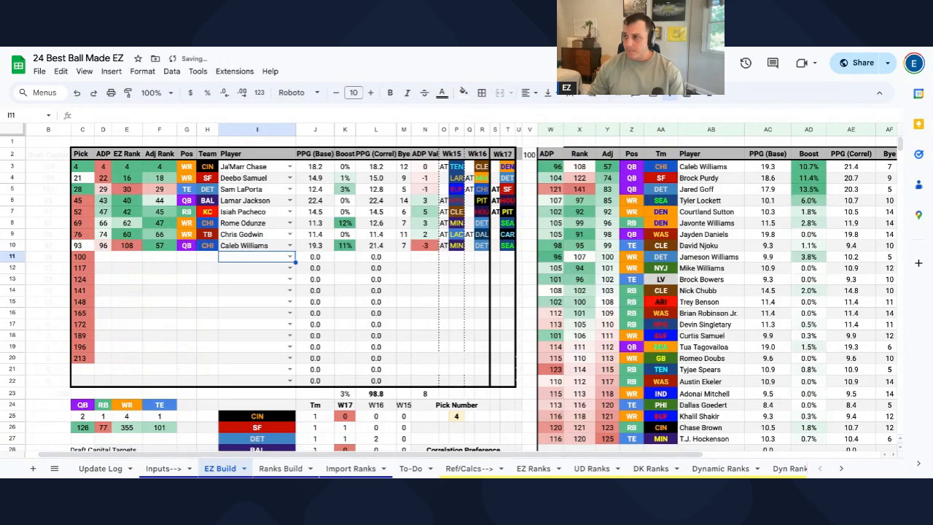
- Enter Tyler Lockett as the player for pick 100 and Devin Singletary for pick 117
{"action": "key", "text": "Return"}
{"action": "type", "text": "tyler"}
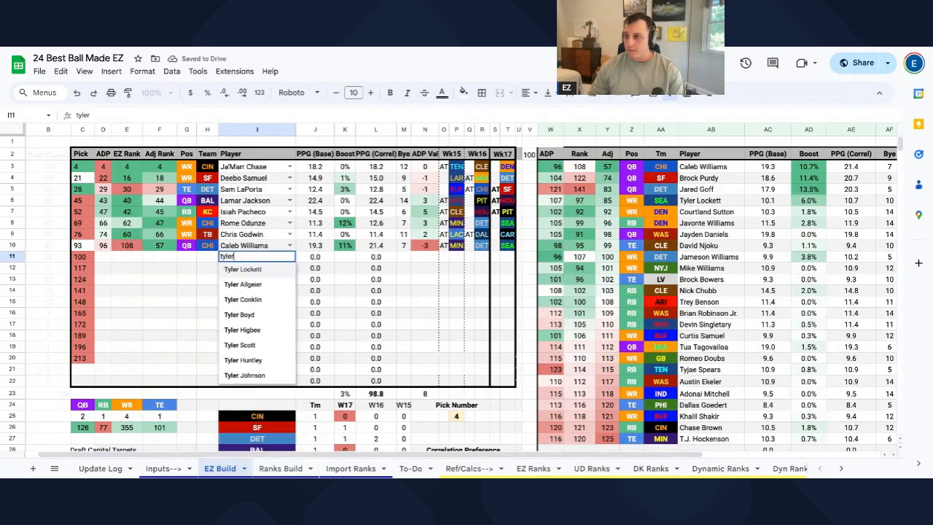
{"action": "key", "text": "Return"}
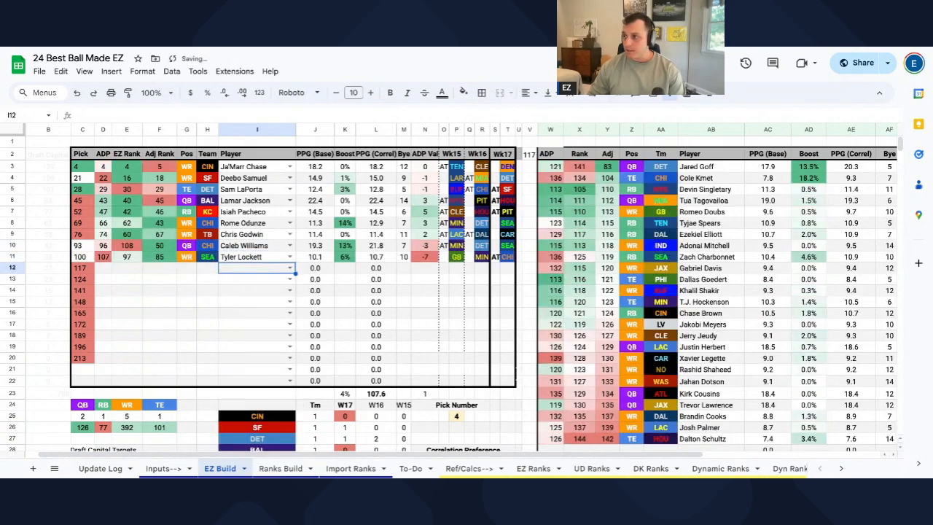
{"action": "type", "text": "single"}
{"action": "key", "text": "Return"}
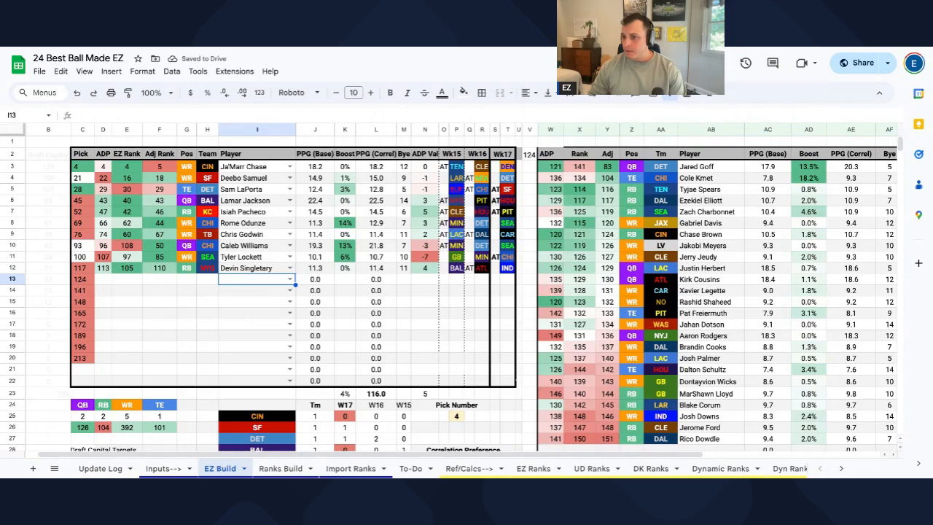
- Enter Tyjae Spears for pick 124, Zach Charbonnet for pick 141 and Ty Chandler for pick 148
{"action": "type", "text": "spear"}
{"action": "key", "text": "Return"}
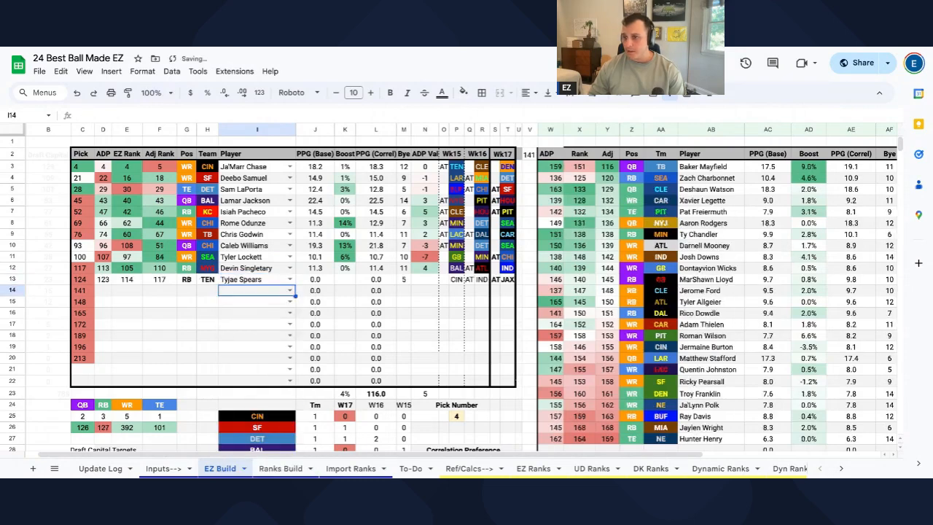
{"action": "type", "text": "charb"}
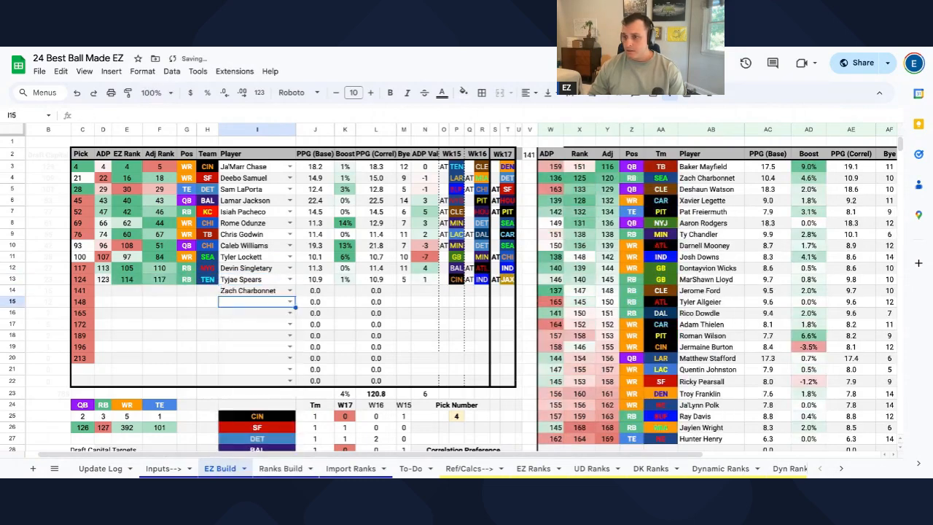
{"action": "key", "text": "Return"}
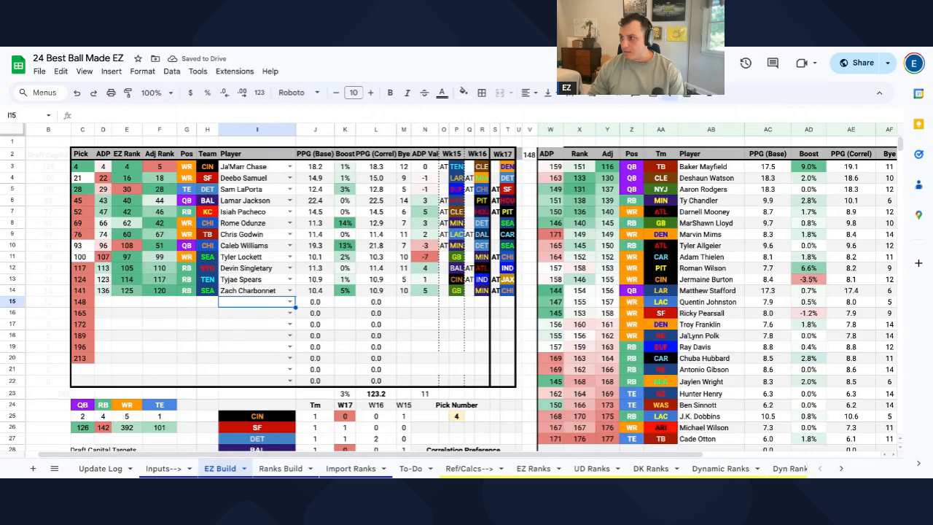
{"action": "type", "text": "ty ch"}
{"action": "key", "text": "Return"}
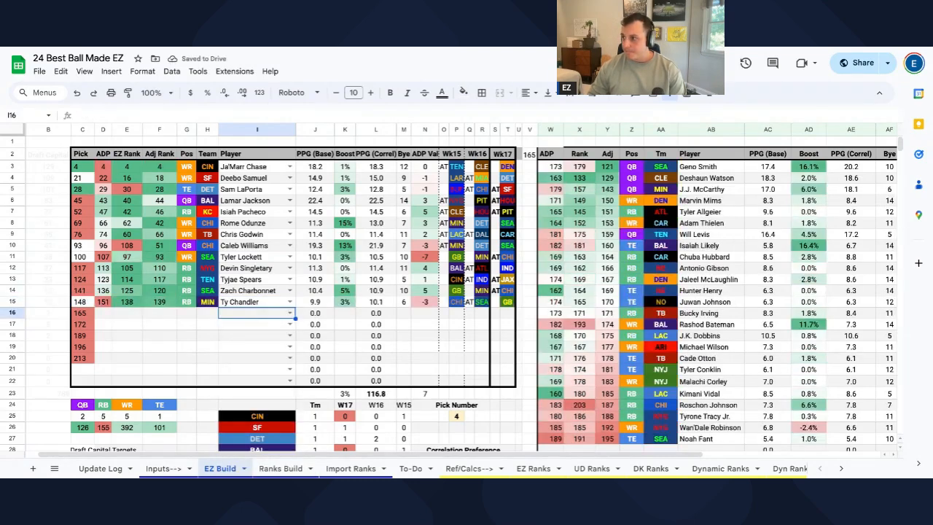
- Enter Marvin Mims for pick 165, Isaiah Likely for pick 172 and Devontez Walker for pick 189
{"action": "type", "text": "marvin"}
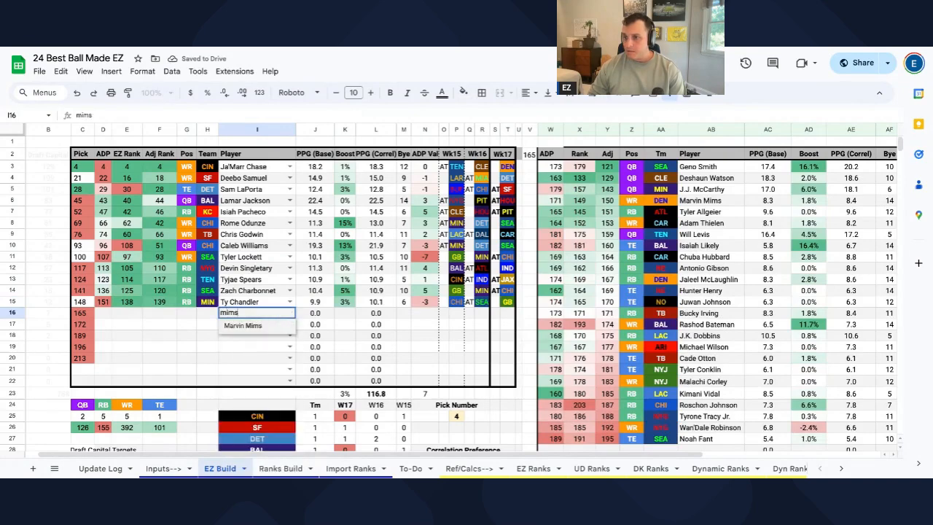
{"action": "key", "text": "Return"}
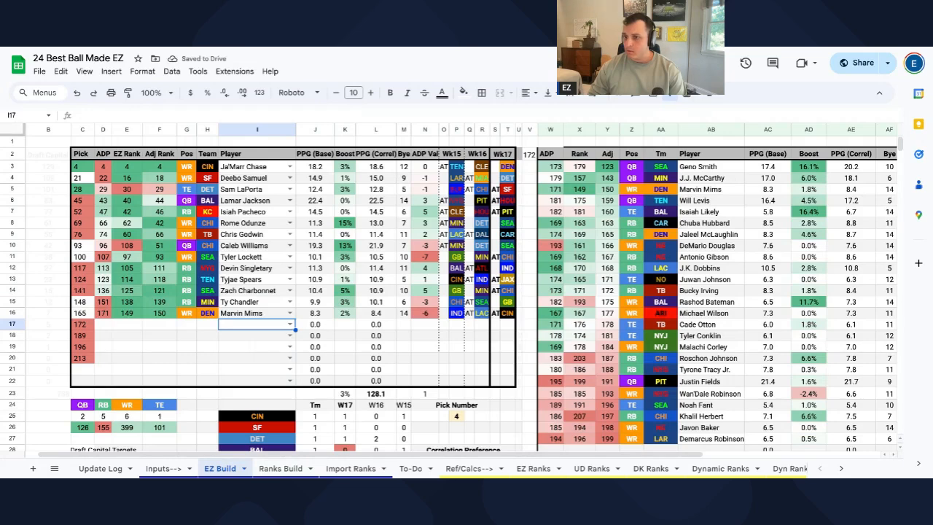
{"action": "type", "text": "isaiah"}
{"action": "key", "text": "Return"}
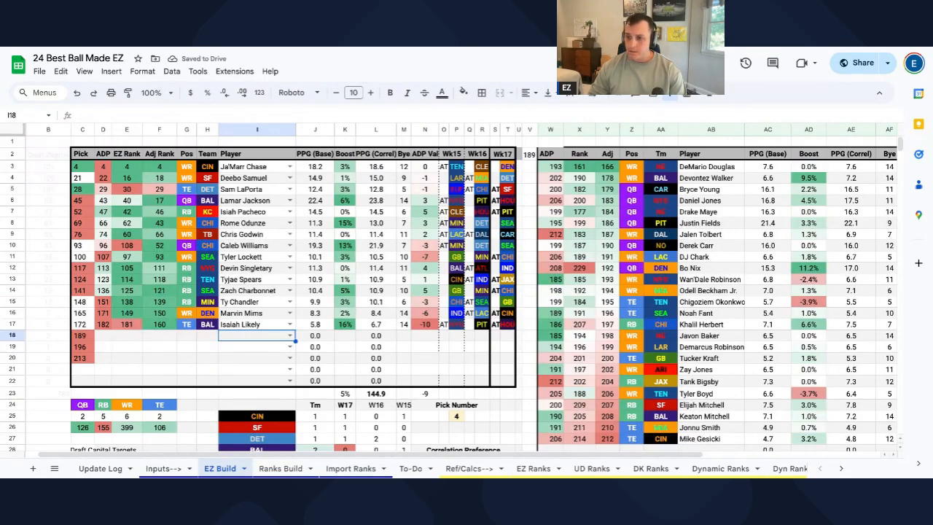
{"action": "type", "text": "walker"}
{"action": "key", "text": "Return"}
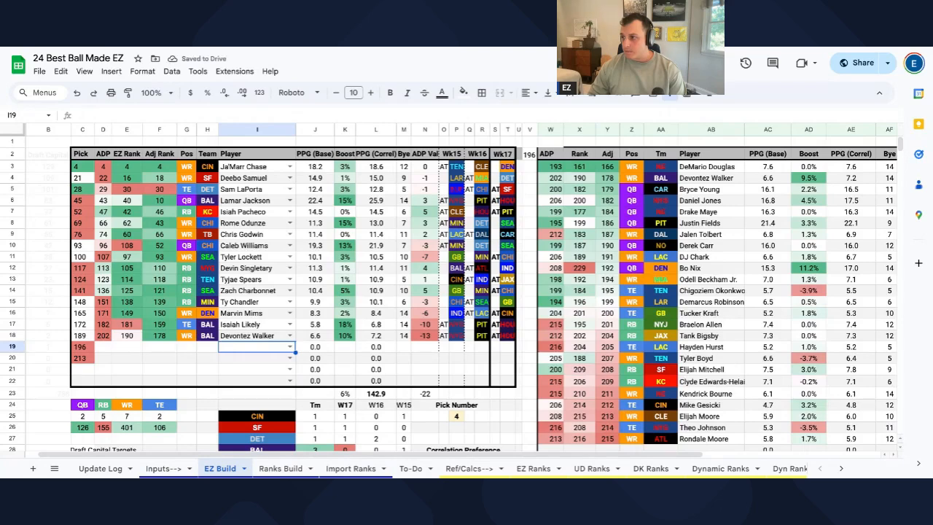
- Enter Tank Bigsby for pick 196 and Braelon Allen for pick 213
{"action": "type", "text": "tank"}
{"action": "key", "text": "Down"}
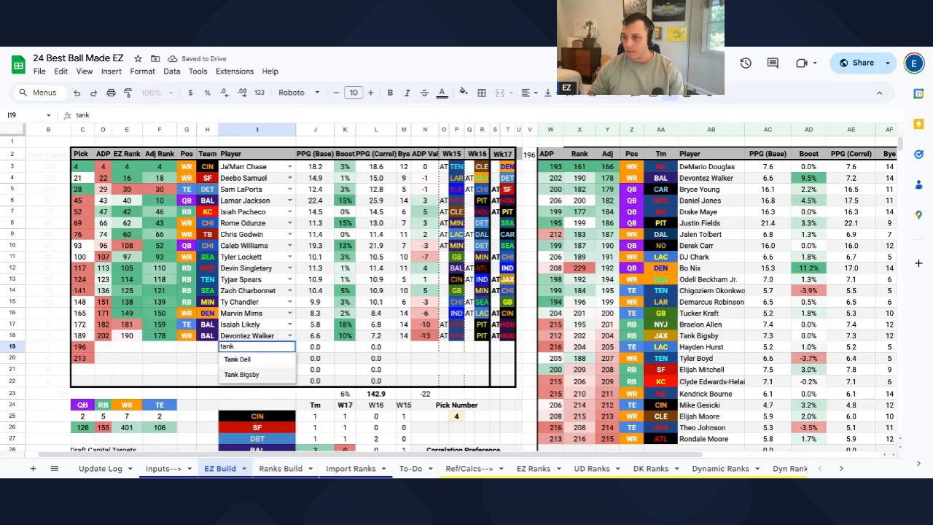
{"action": "key", "text": "Return"}
{"action": "type", "text": "br"}
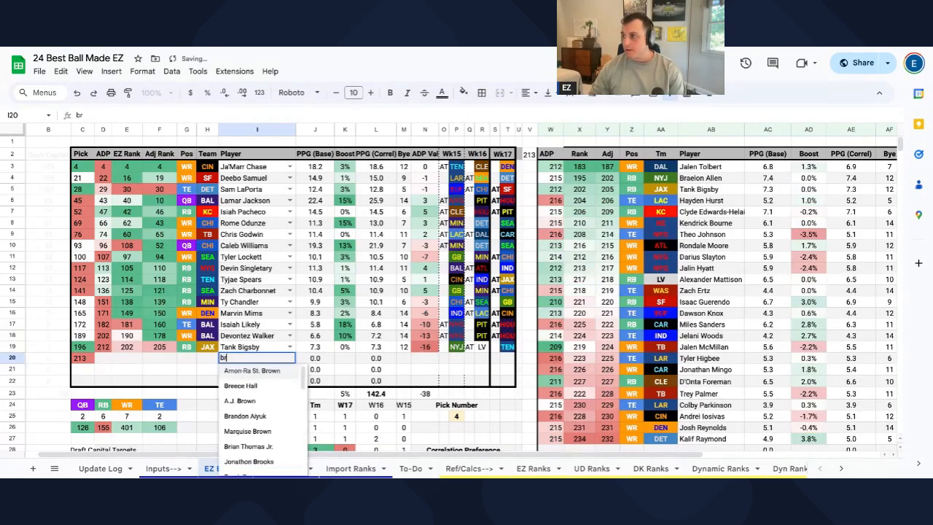
{"action": "type", "text": "ael"}
{"action": "key", "text": "Down"}
{"action": "key", "text": "Return"}
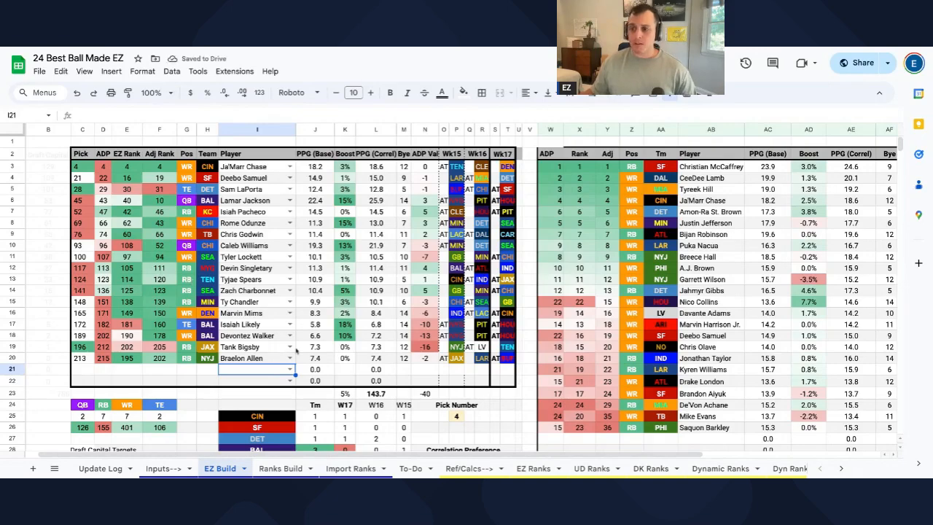
- Fill the Tm, W17, W16 and W15 formulas of the team summary from the MIN row down through the NYJ row
{"action": "scroll", "coordinate": [296, 351], "scroll_direction": "down", "scroll_amount": 5}
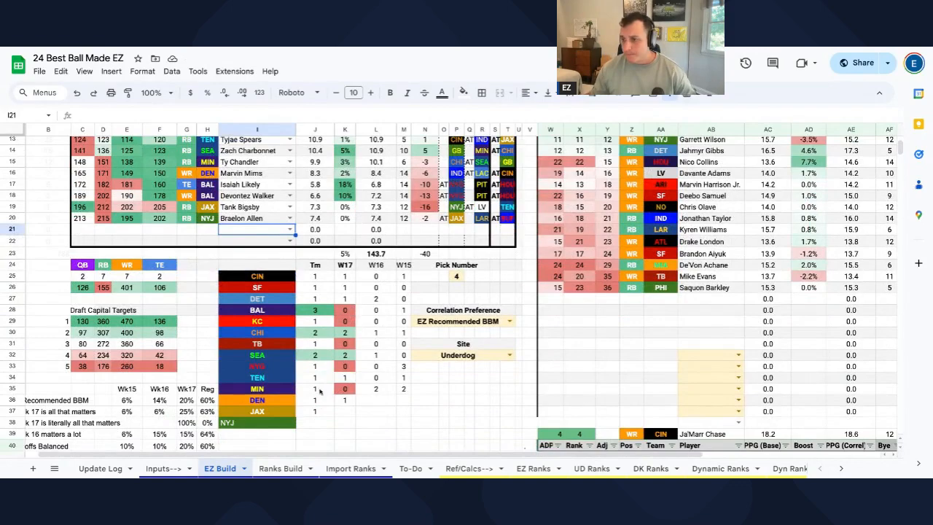
{"action": "left_click_drag", "start_coordinate": [318, 390], "coordinate": [404, 393]}
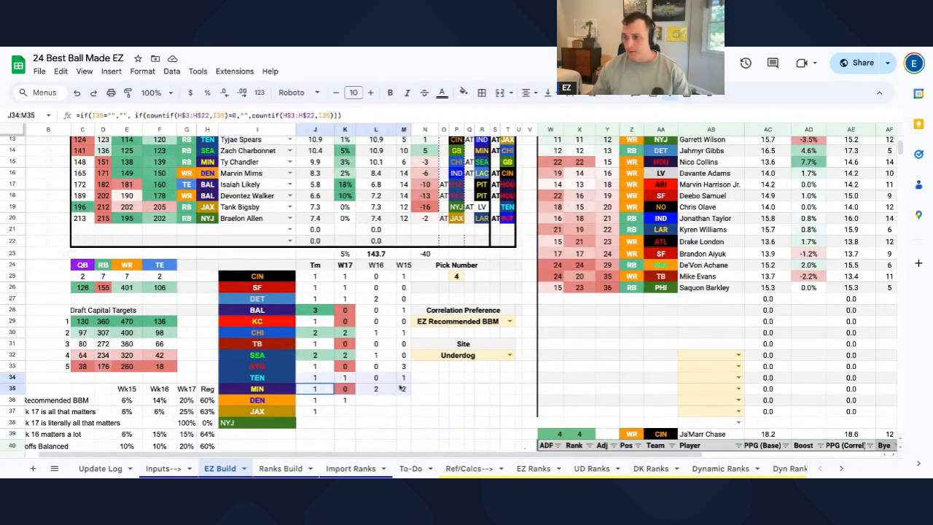
{"action": "left_click", "coordinate": [407, 425], "text": "shift"}
{"action": "key", "text": "Delete"}
- Copy the MIN team cell and paste only its formatting onto the team cells down to NYJ
{"action": "left_click_drag", "start_coordinate": [288, 390], "coordinate": [276, 426]}
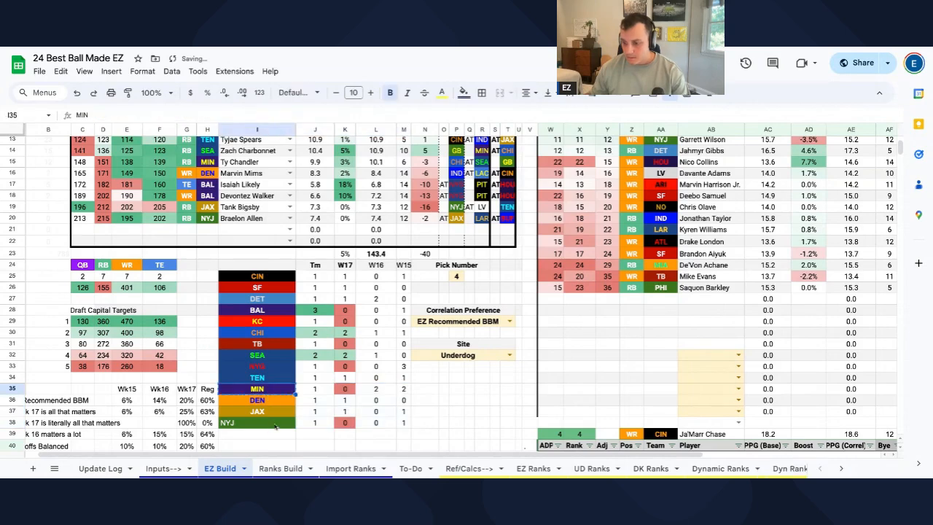
{"action": "right_click", "coordinate": [275, 429]}
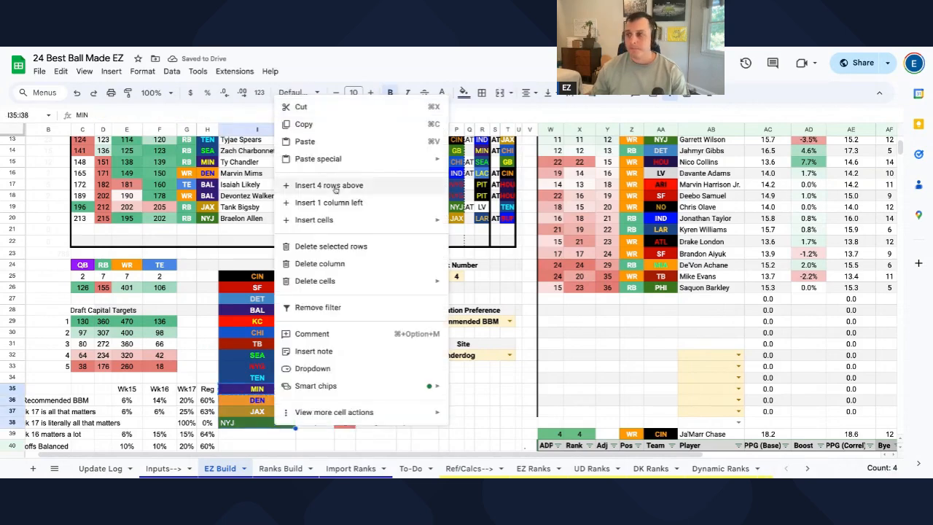
{"action": "mouse_move", "coordinate": [356, 161]}
{"action": "left_click", "coordinate": [523, 181]}
{"action": "left_click", "coordinate": [404, 343]}
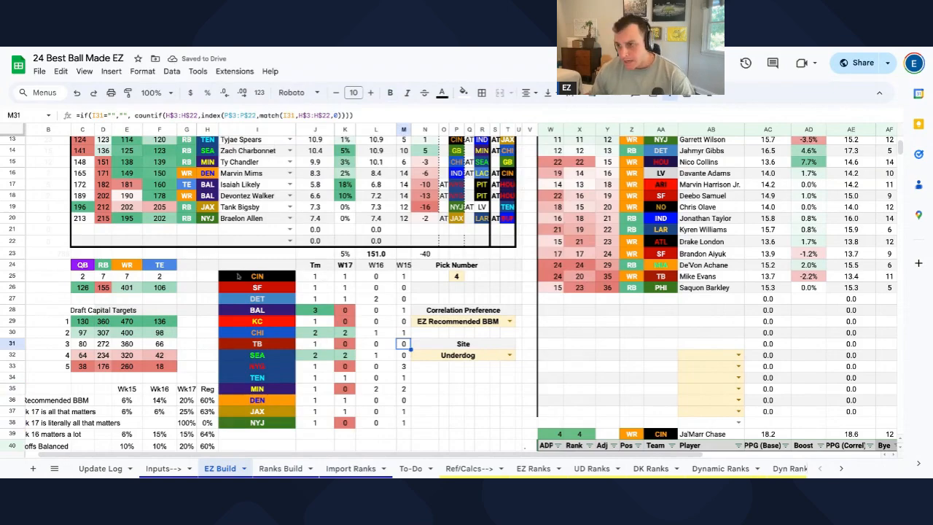
- Examine the completed roster and the team summary, going over the team list and the Tm and W17 values for SEA, BAL and TEN
{"action": "scroll", "coordinate": [252, 330], "scroll_direction": "up", "scroll_amount": 1}
{"action": "scroll", "coordinate": [252, 332], "scroll_direction": "up", "scroll_amount": 3}
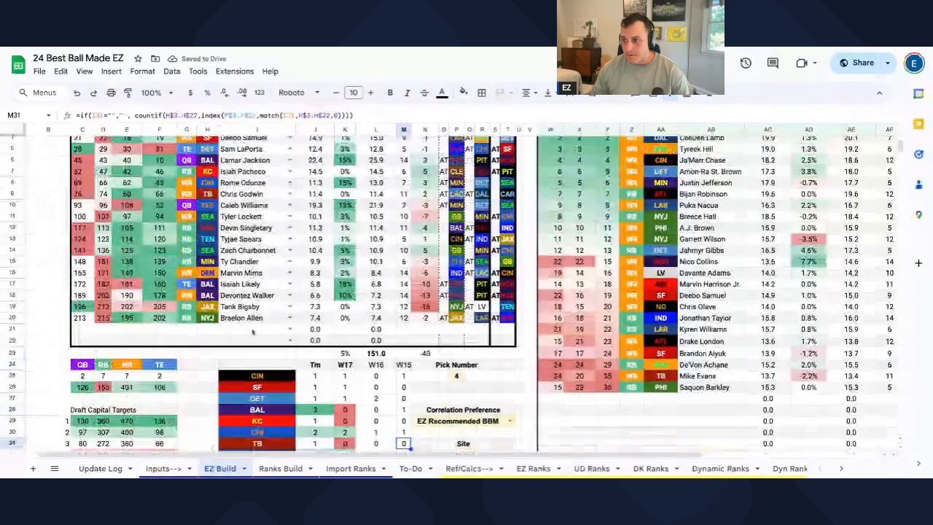
{"action": "scroll", "coordinate": [252, 332], "scroll_direction": "up", "scroll_amount": 2}
{"action": "scroll", "coordinate": [263, 299], "scroll_direction": "down", "scroll_amount": 5}
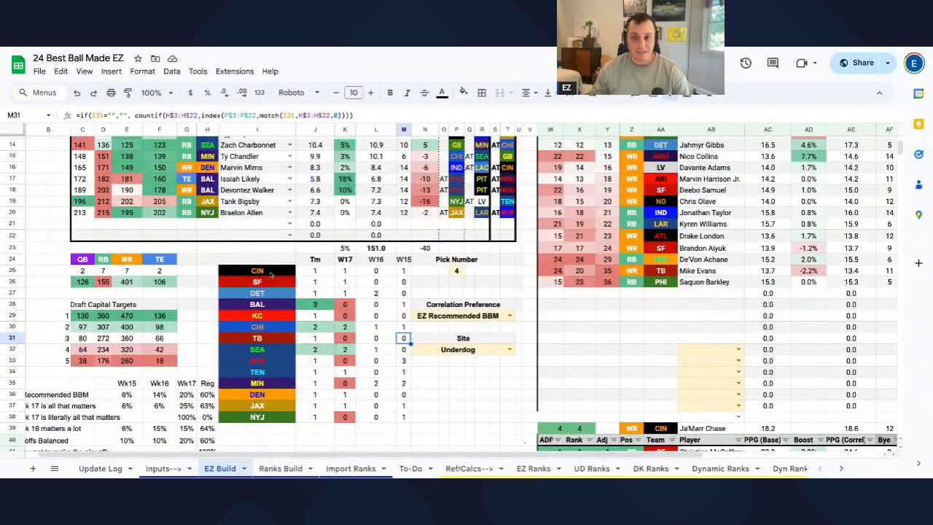
{"action": "scroll", "coordinate": [271, 274], "scroll_direction": "down", "scroll_amount": 1}
{"action": "left_click_drag", "start_coordinate": [283, 259], "coordinate": [277, 408]}
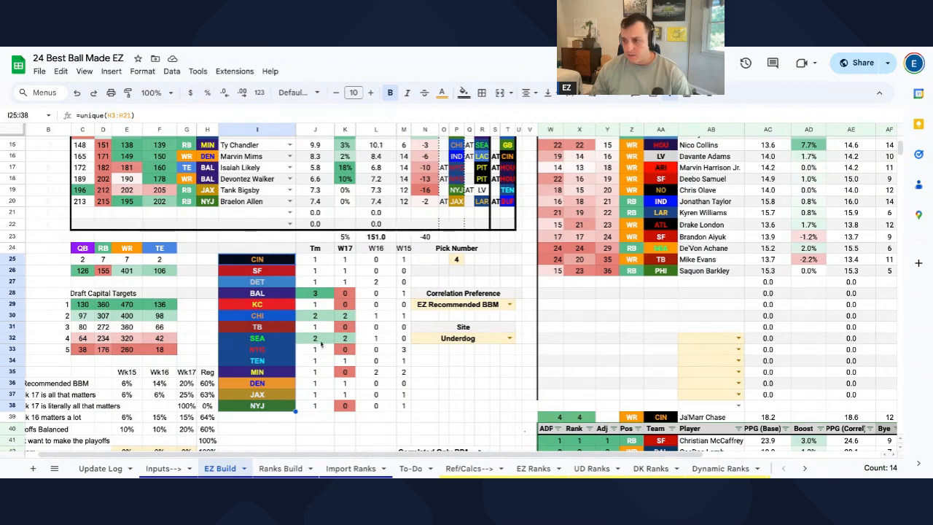
{"action": "left_click", "coordinate": [321, 341]}
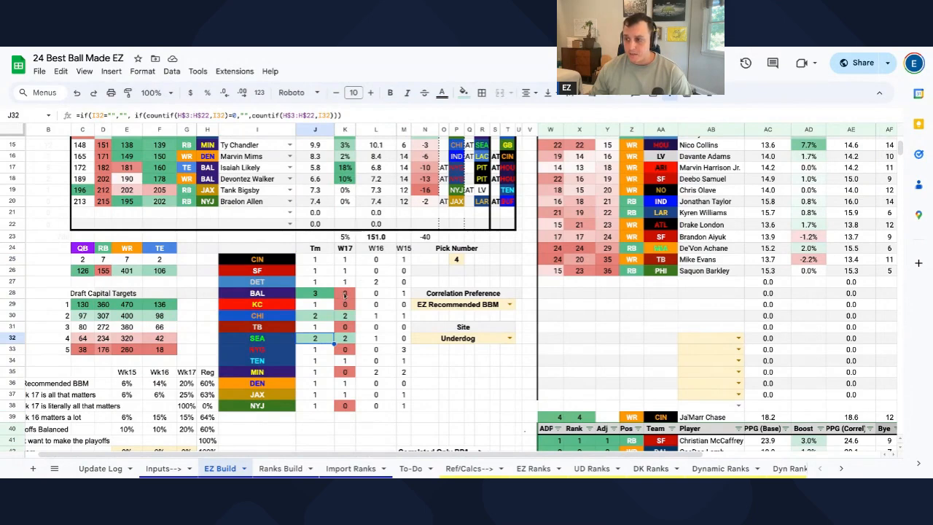
{"action": "left_click_drag", "start_coordinate": [345, 293], "coordinate": [268, 296]}
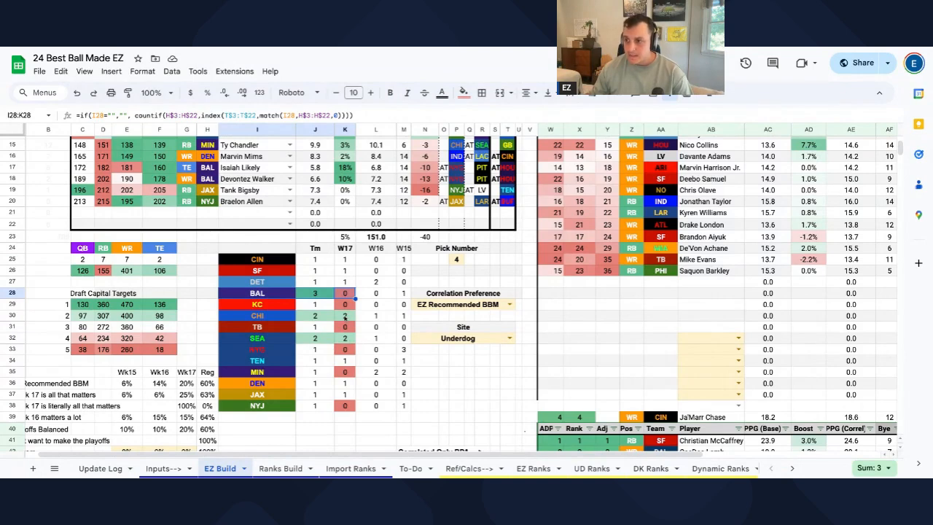
{"action": "left_click_drag", "start_coordinate": [344, 362], "coordinate": [259, 364]}
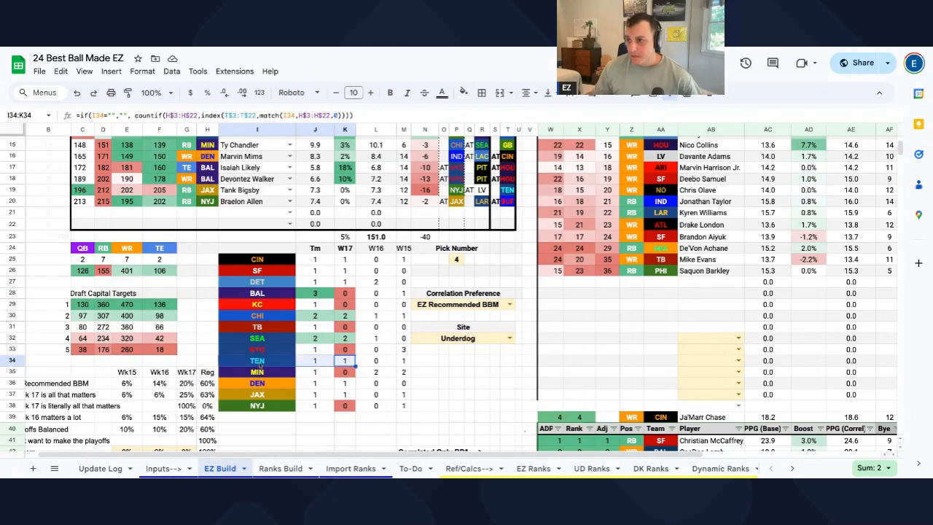
{"action": "scroll", "coordinate": [449, 294], "scroll_direction": "up", "scroll_amount": 5}
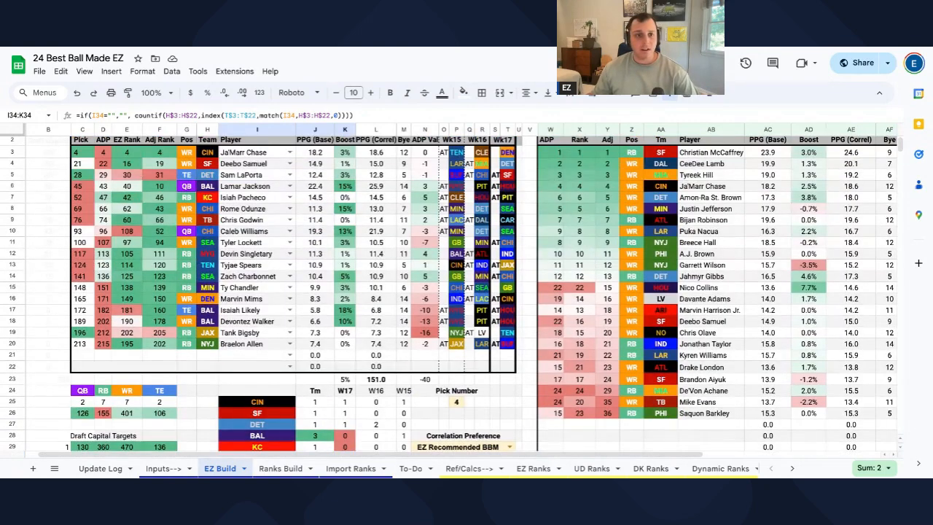
{"action": "scroll", "coordinate": [729, 247], "scroll_direction": "up", "scroll_amount": 1}
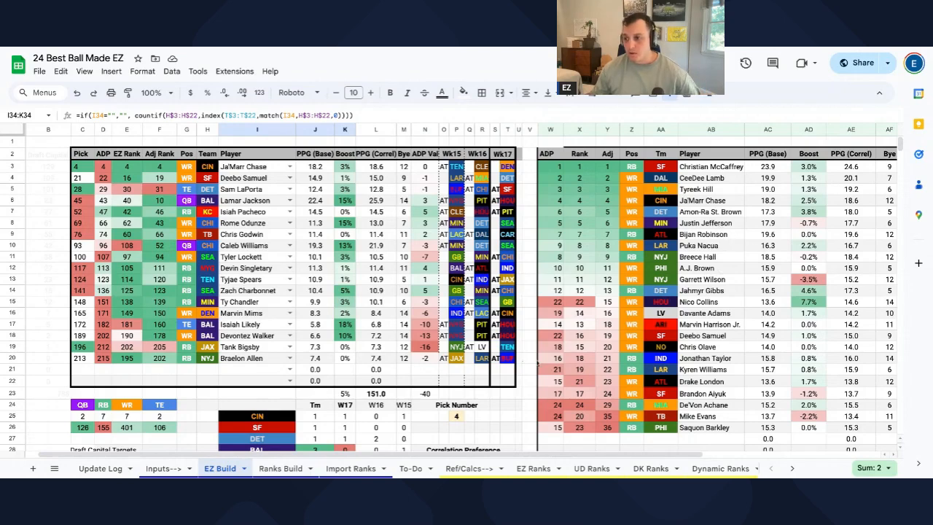
{"action": "scroll", "coordinate": [301, 352], "scroll_direction": "down", "scroll_amount": 5}
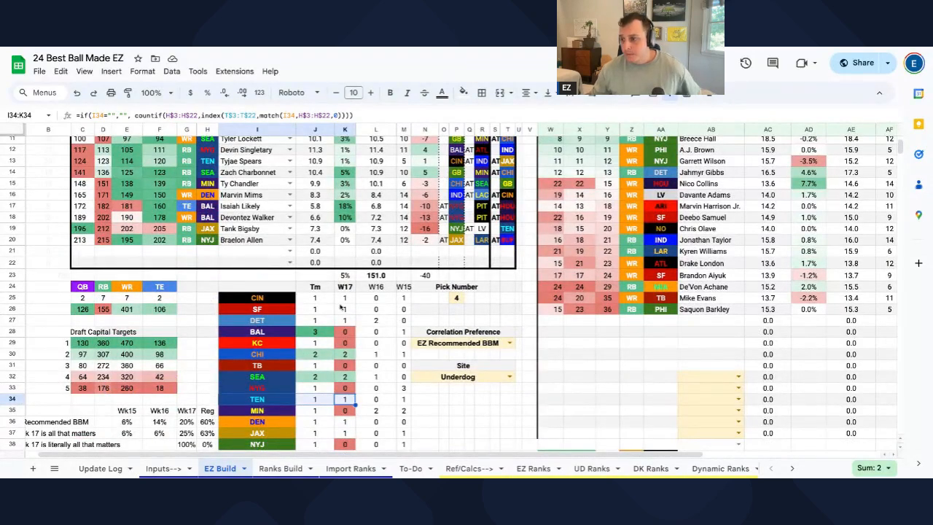
{"action": "scroll", "coordinate": [340, 312], "scroll_direction": "down", "scroll_amount": 1}
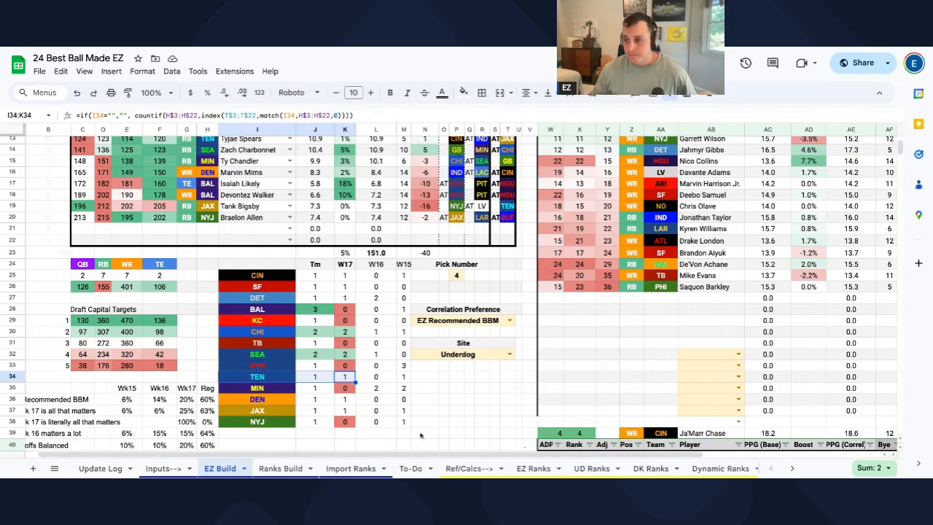
- Clear the Tank Bigsby and Braelon Allen entries from picks 196 and 213
{"action": "scroll", "coordinate": [343, 298], "scroll_direction": "up", "scroll_amount": 3}
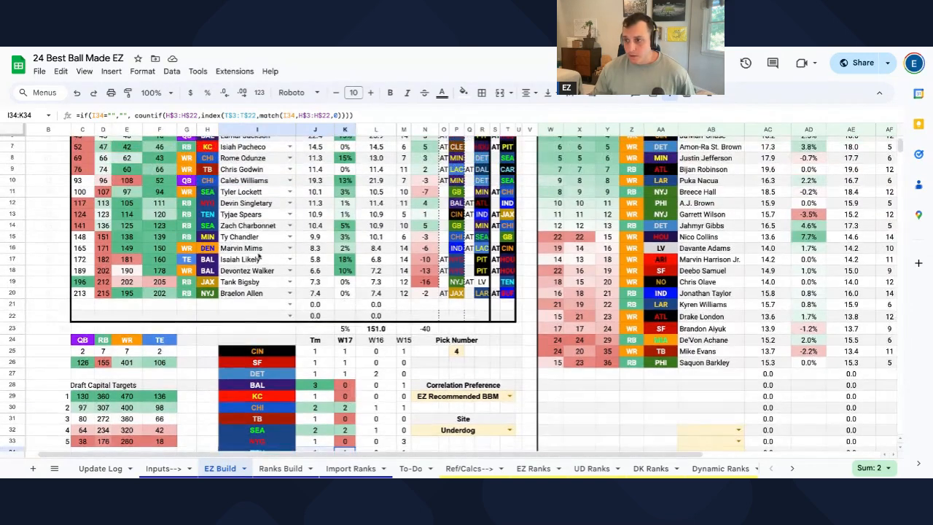
{"action": "left_click", "coordinate": [261, 283]}
{"action": "left_click_drag", "start_coordinate": [261, 283], "coordinate": [261, 293]}
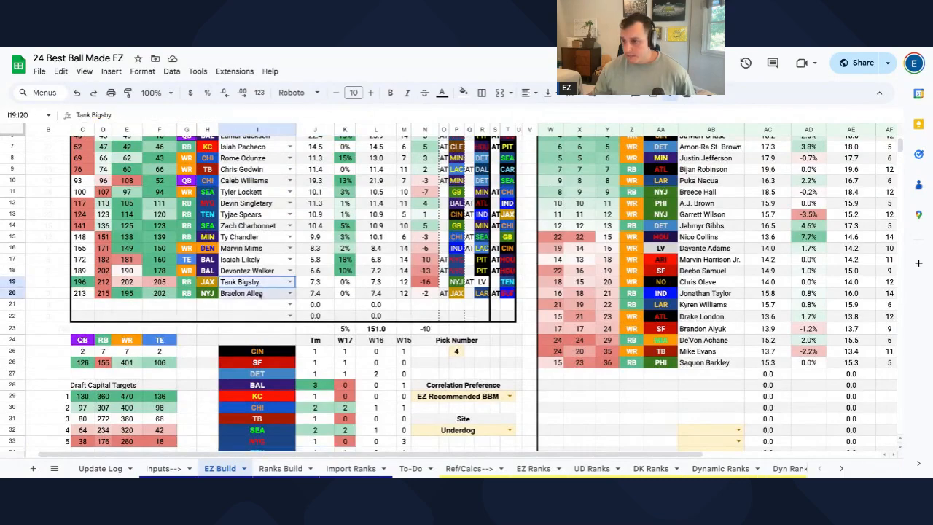
{"action": "key", "text": "Delete"}
- Check the BAL row's Tm and W17 values in the team summary and enter Dameon Pierce at pick 196
{"action": "scroll", "coordinate": [260, 294], "scroll_direction": "down", "scroll_amount": 3}
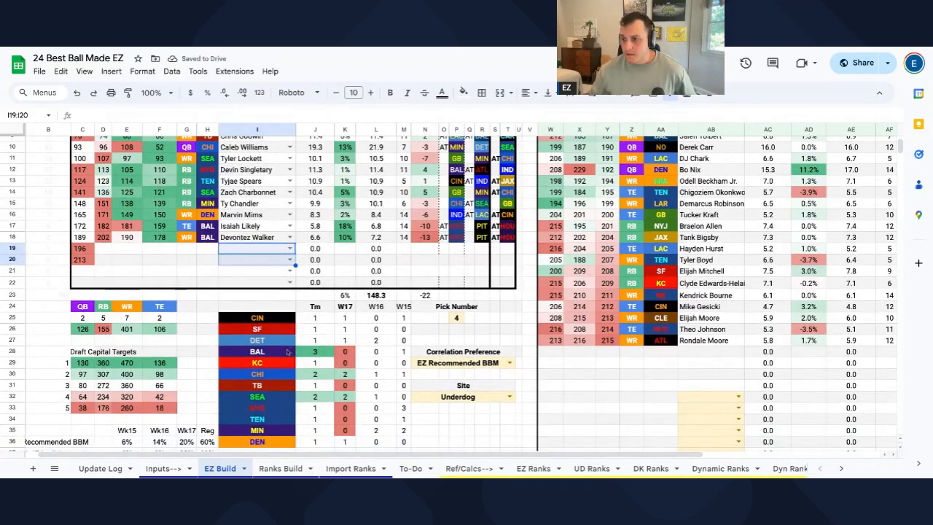
{"action": "left_click_drag", "start_coordinate": [289, 352], "coordinate": [355, 357]}
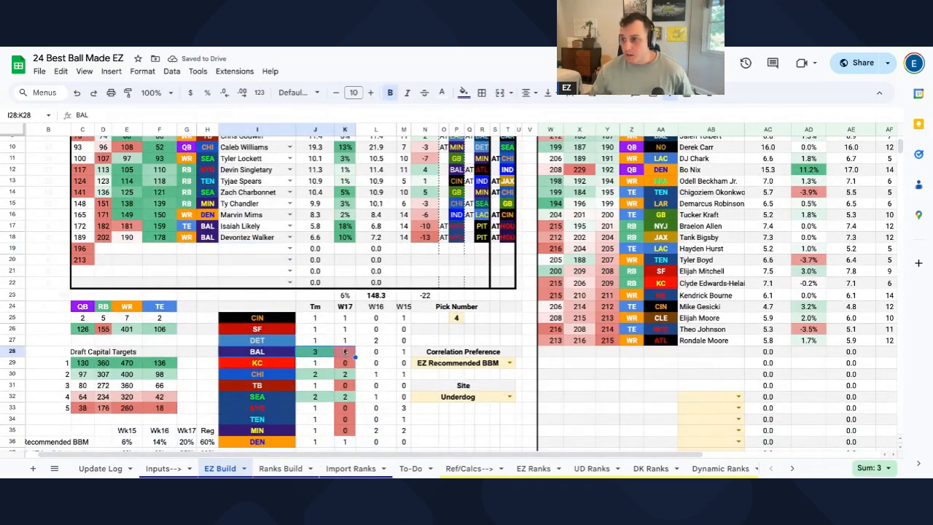
{"action": "scroll", "coordinate": [355, 357], "scroll_direction": "up", "scroll_amount": 3}
{"action": "left_click", "coordinate": [244, 348]}
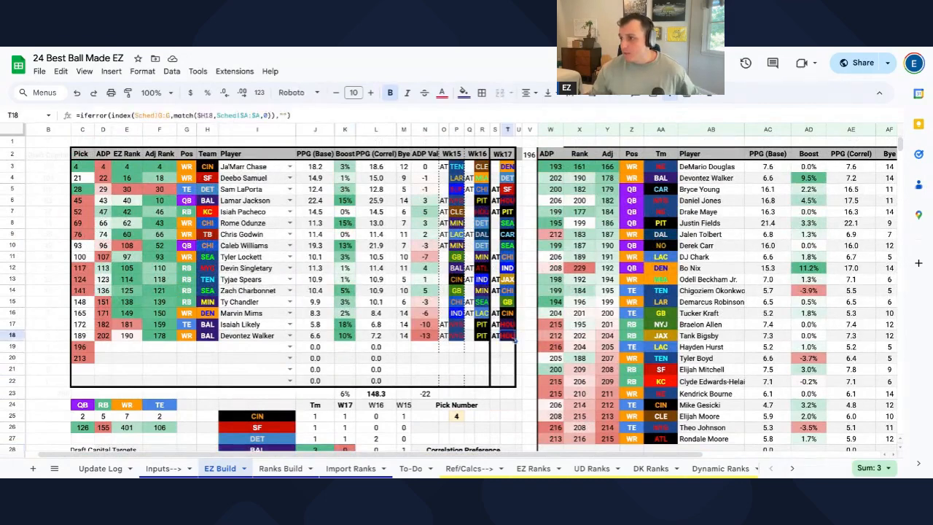
{"action": "type", "text": "dameo"}
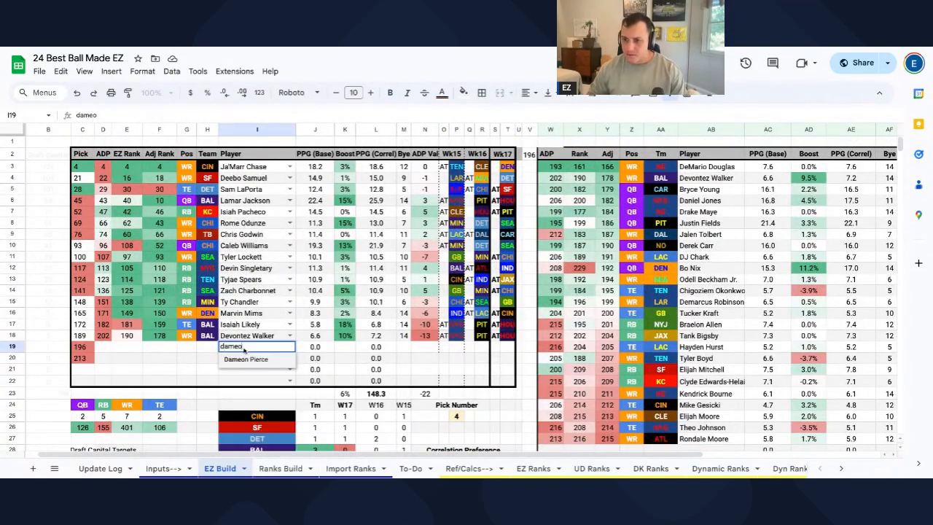
{"action": "left_click", "coordinate": [244, 359]}
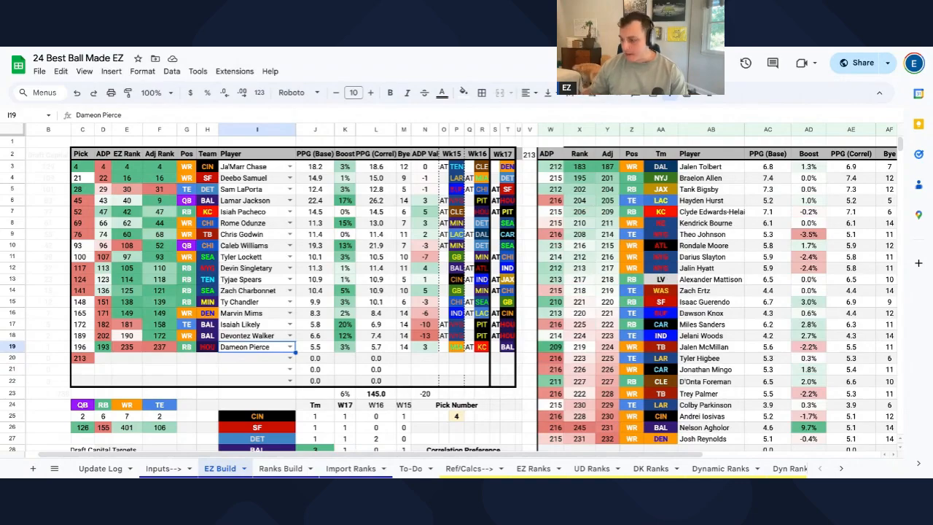
- Look through the Correlated Only BPA list down to its last players for late correlated options
{"action": "scroll", "coordinate": [522, 342], "scroll_direction": "down", "scroll_amount": 5}
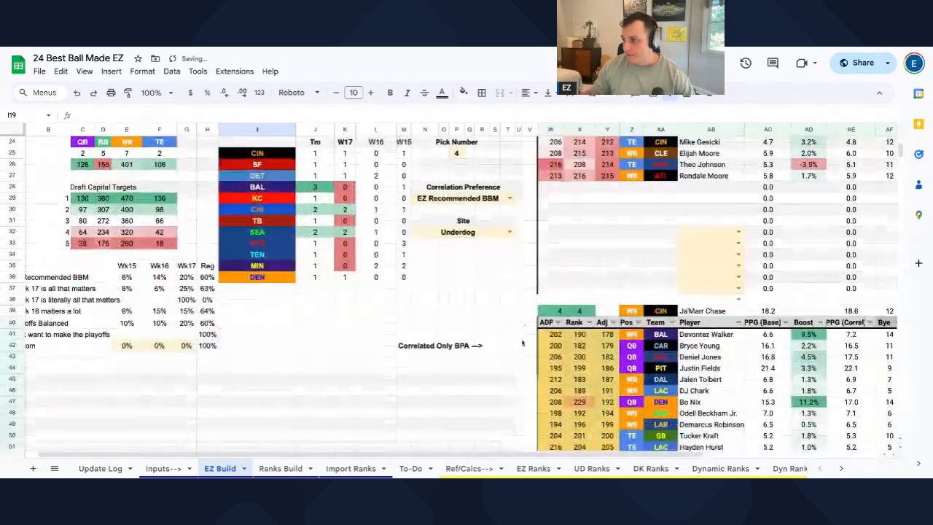
{"action": "scroll", "coordinate": [523, 343], "scroll_direction": "down", "scroll_amount": 5}
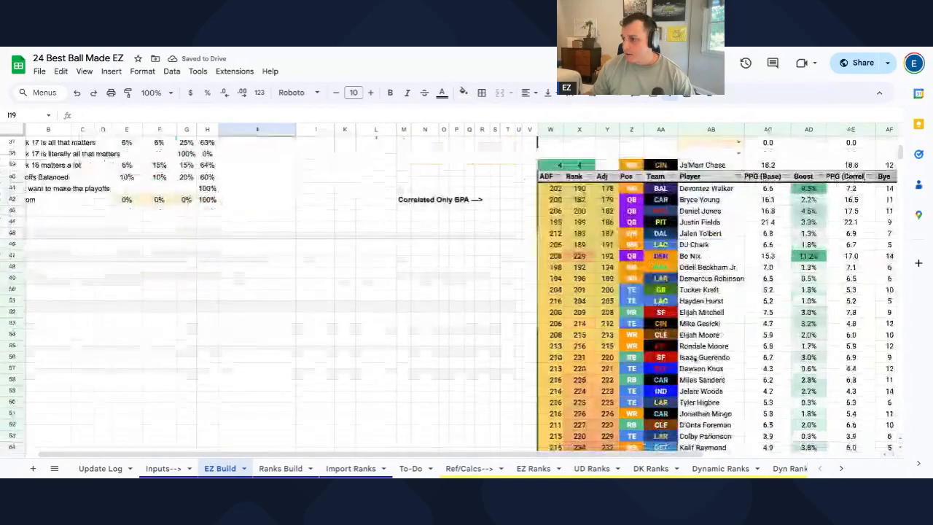
{"action": "scroll", "coordinate": [695, 358], "scroll_direction": "down", "scroll_amount": 3}
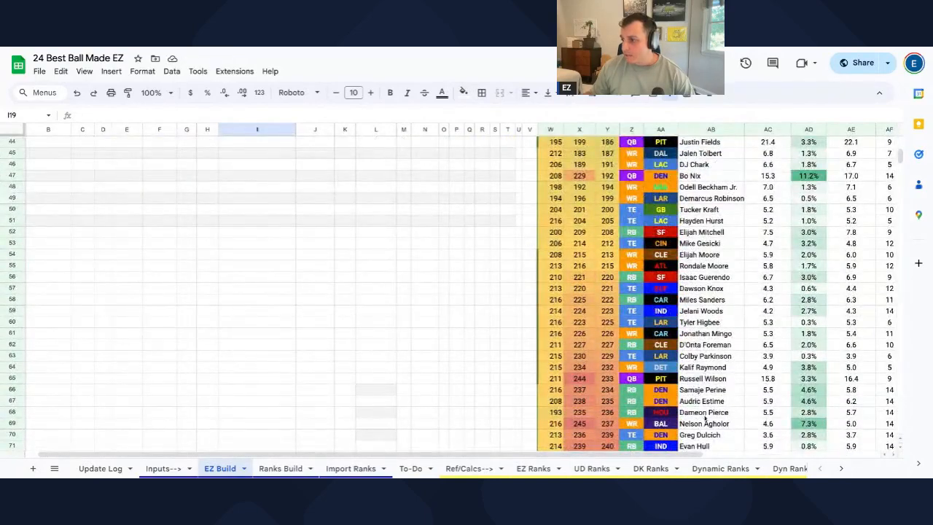
{"action": "scroll", "coordinate": [705, 419], "scroll_direction": "down", "scroll_amount": 4}
{"action": "scroll", "coordinate": [705, 419], "scroll_direction": "down", "scroll_amount": 3}
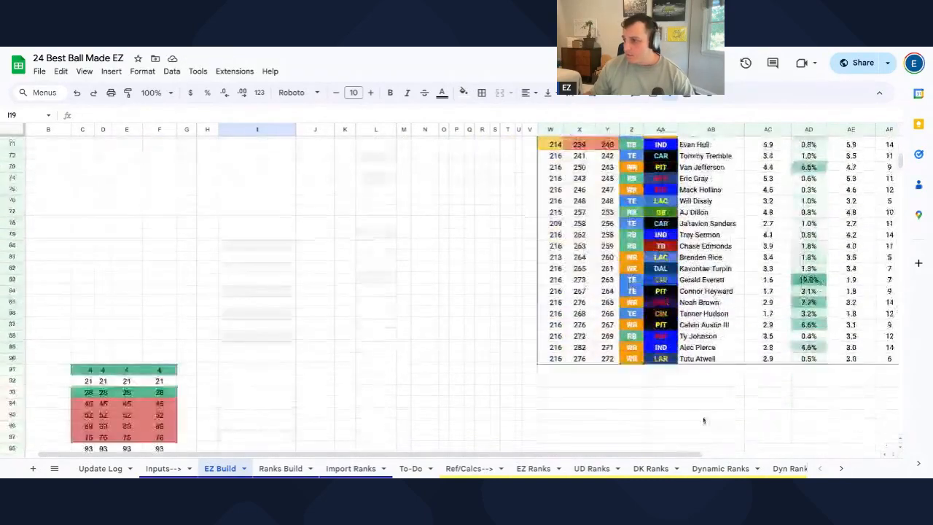
{"action": "scroll", "coordinate": [703, 305], "scroll_direction": "up", "scroll_amount": 10}
{"action": "scroll", "coordinate": [702, 306], "scroll_direction": "up", "scroll_amount": 8}
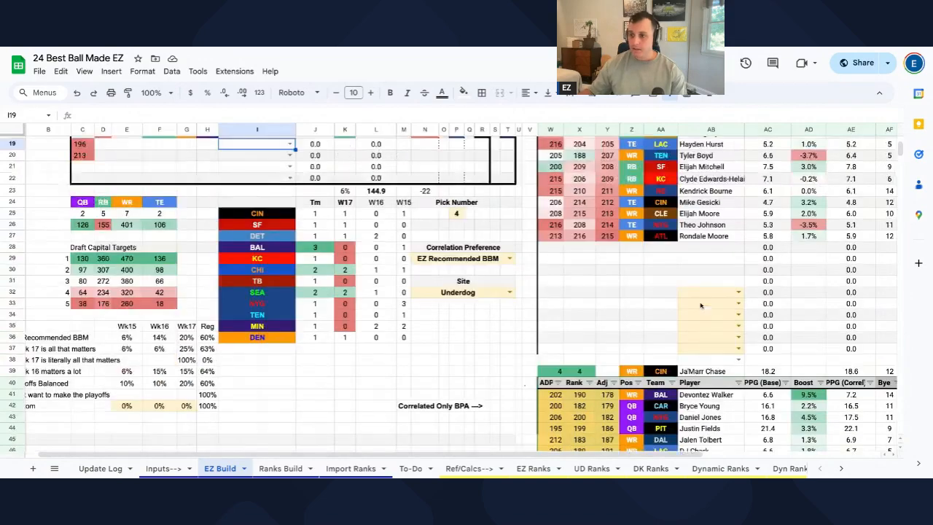
- Enter Dameon Pierce at pick 196 and Noah Brown at pick 213 of the roster
{"action": "type", "text": "Dameon Pierce"}
{"action": "key", "text": "Return"}
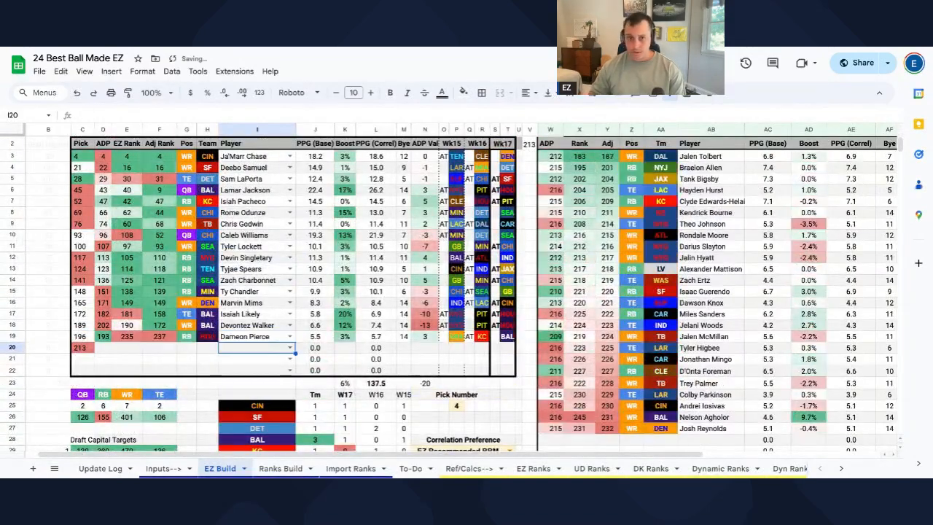
{"action": "type", "text": "Noah Brown"}
{"action": "key", "text": "Return"}
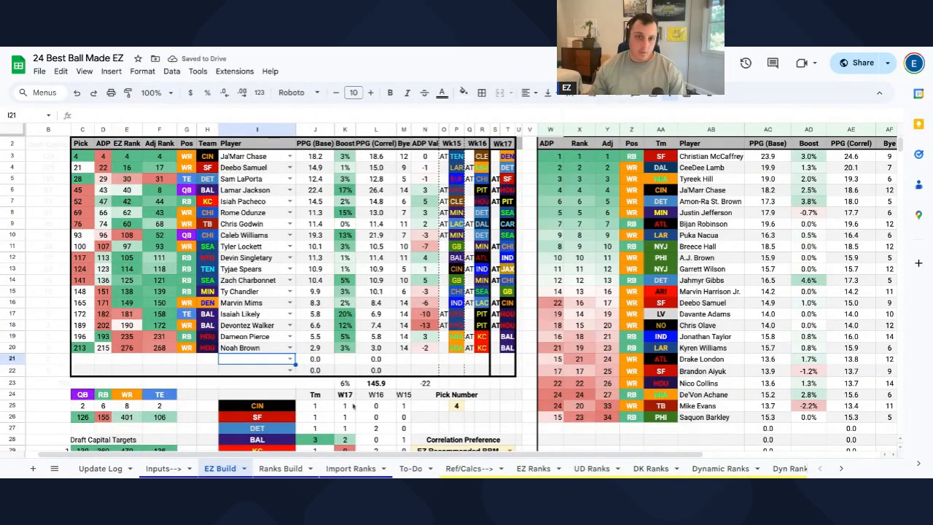
- Clear the Dameon Pierce and Noah Brown entries from picks 196 and 213
{"action": "scroll", "coordinate": [339, 407], "scroll_direction": "down", "scroll_amount": 1}
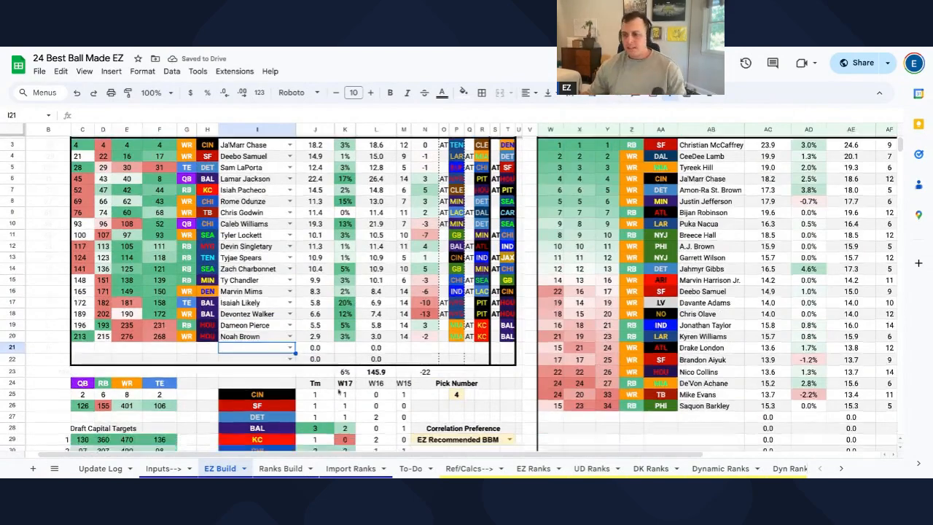
{"action": "key", "text": "Up"}
{"action": "key", "text": "shift+Up"}
{"action": "key", "text": "Delete"}
- Set the Correlation Preference to "Week 17 is literally all that matters"
{"action": "scroll", "coordinate": [340, 392], "scroll_direction": "down", "scroll_amount": 3}
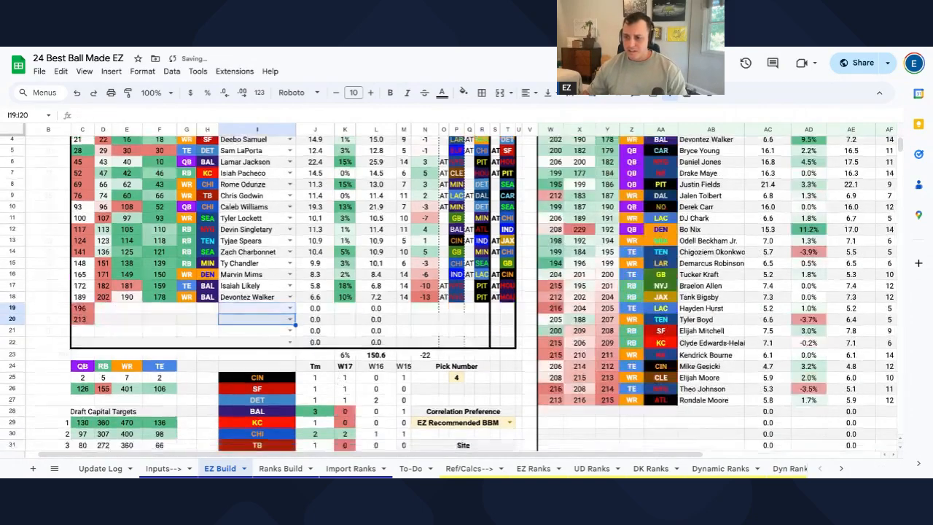
{"action": "left_click", "coordinate": [506, 332]}
{"action": "left_click", "coordinate": [506, 331]}
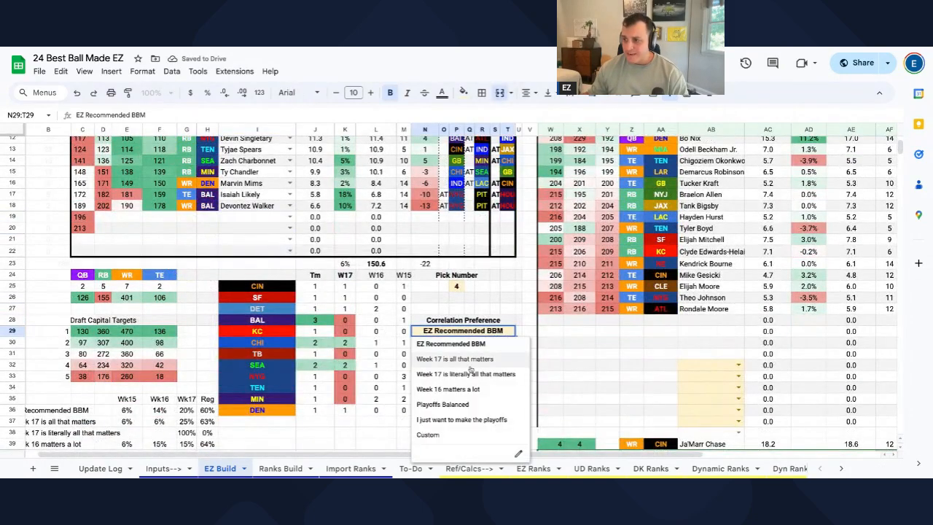
{"action": "left_click", "coordinate": [465, 373]}
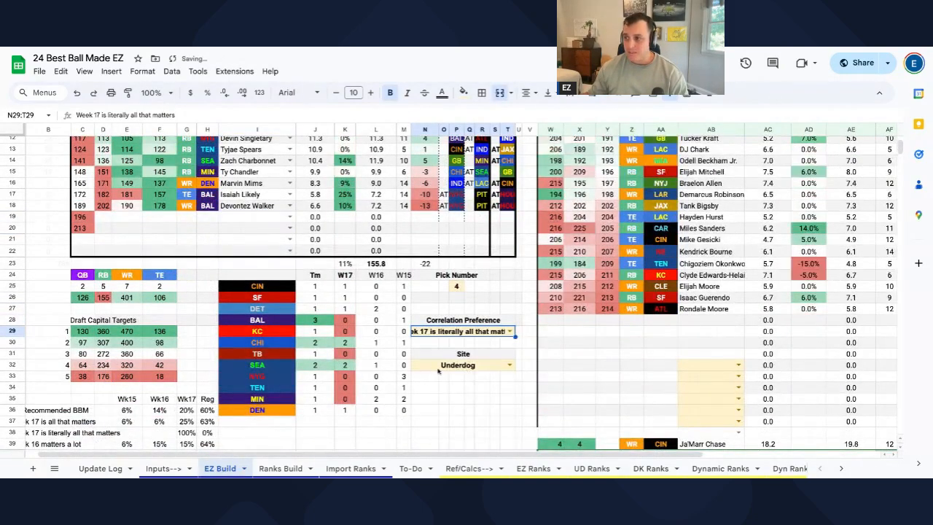
- Review the Isaiah Likely and Devontez Walker picks and enter Dameon Pierce at pick 196
{"action": "scroll", "coordinate": [471, 372], "scroll_direction": "up", "scroll_amount": 3}
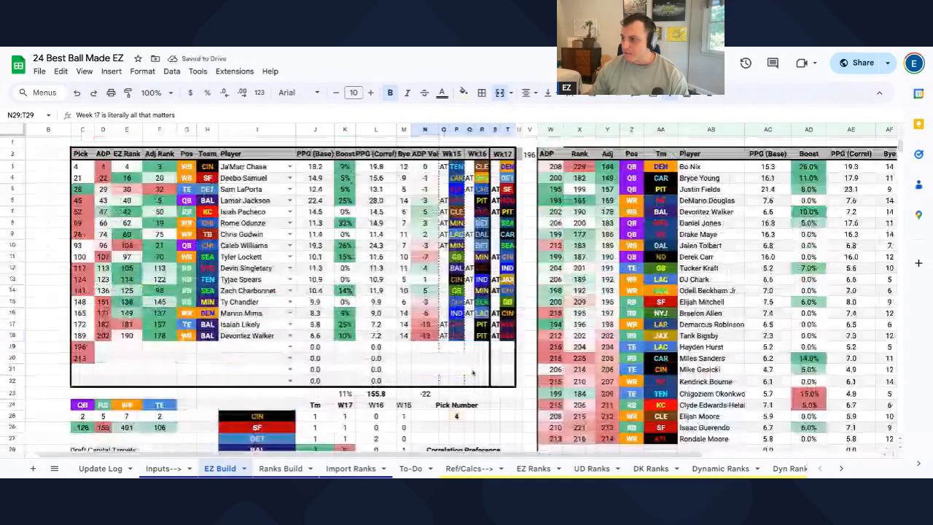
{"action": "left_click_drag", "start_coordinate": [265, 326], "coordinate": [264, 336]}
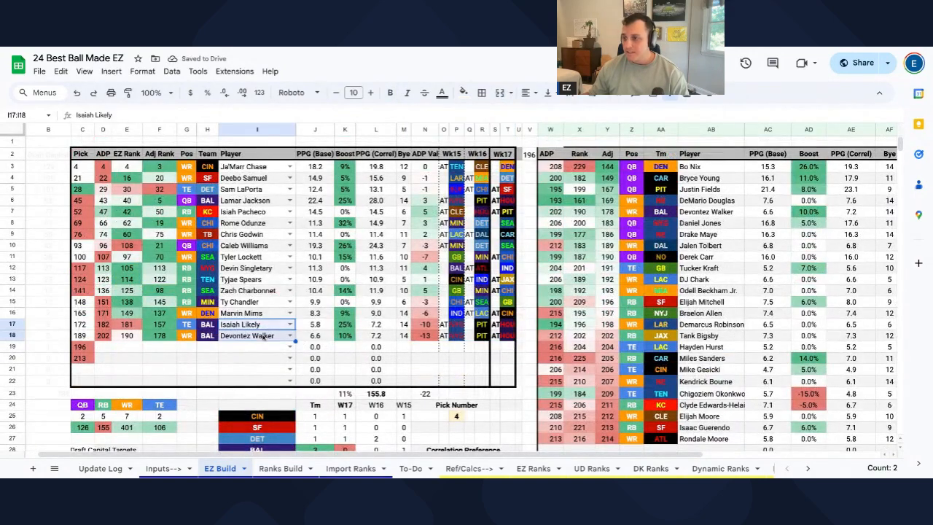
{"action": "scroll", "coordinate": [264, 336], "scroll_direction": "down", "scroll_amount": 3}
{"action": "left_click", "coordinate": [256, 239]}
{"action": "type", "text": "da"}
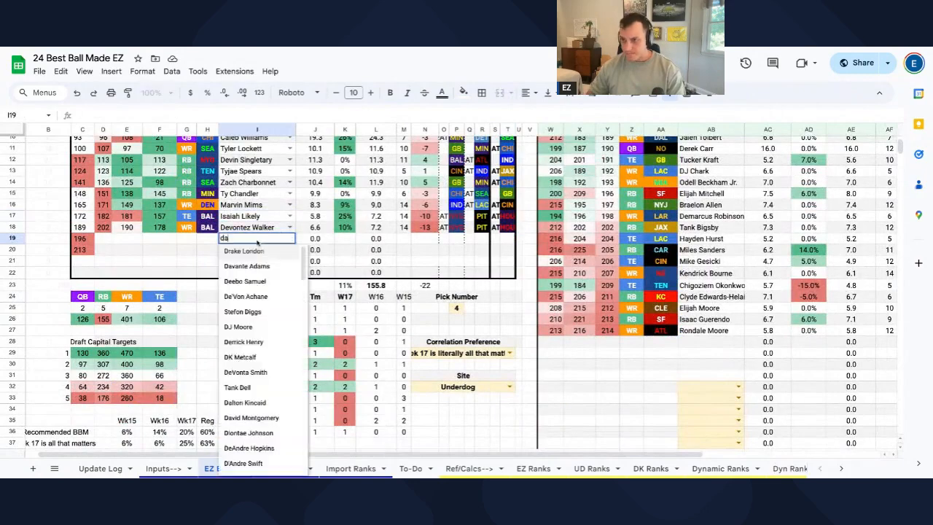
{"action": "type", "text": "meo"}
{"action": "key", "text": "Return"}
{"action": "scroll", "coordinate": [341, 299], "scroll_direction": "up", "scroll_amount": 2}
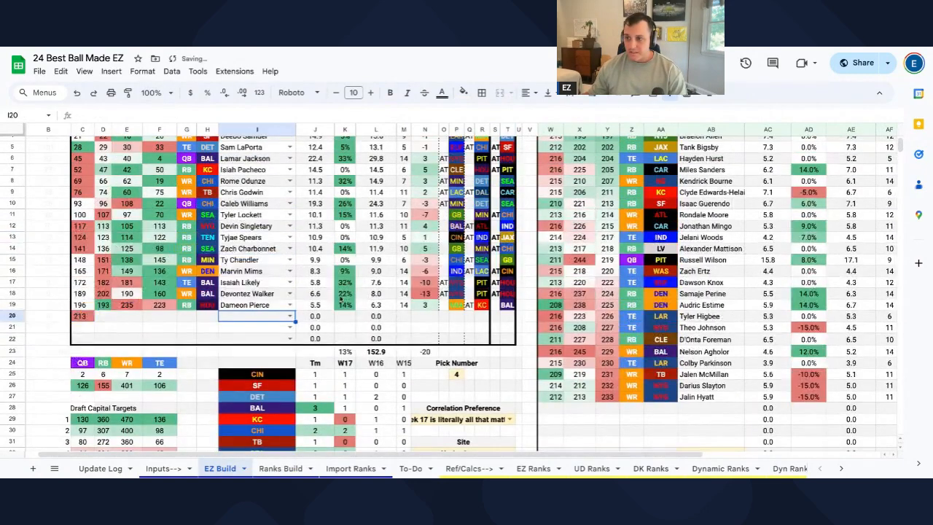
- Check the Boost value for pick 196 and clear Dameon Pierce from that pick
{"action": "left_click", "coordinate": [351, 306]}
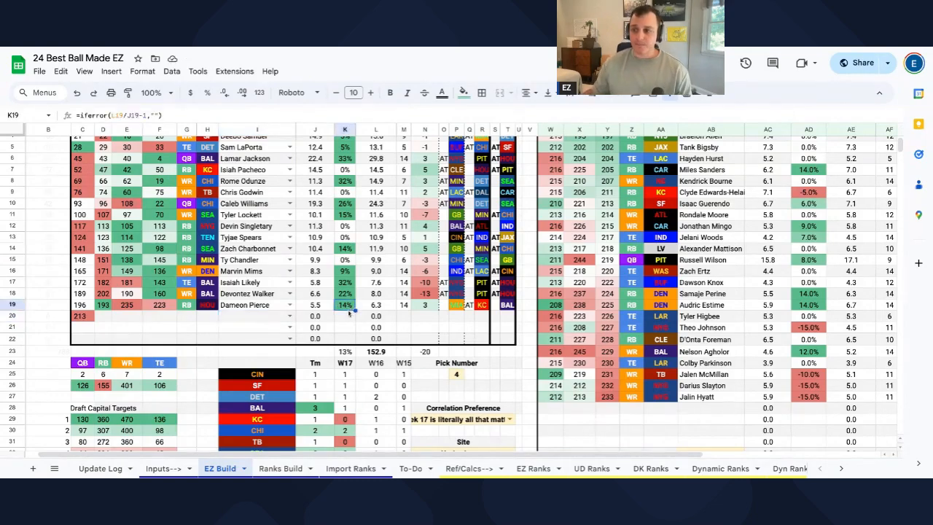
{"action": "scroll", "coordinate": [351, 309], "scroll_direction": "up", "scroll_amount": 1}
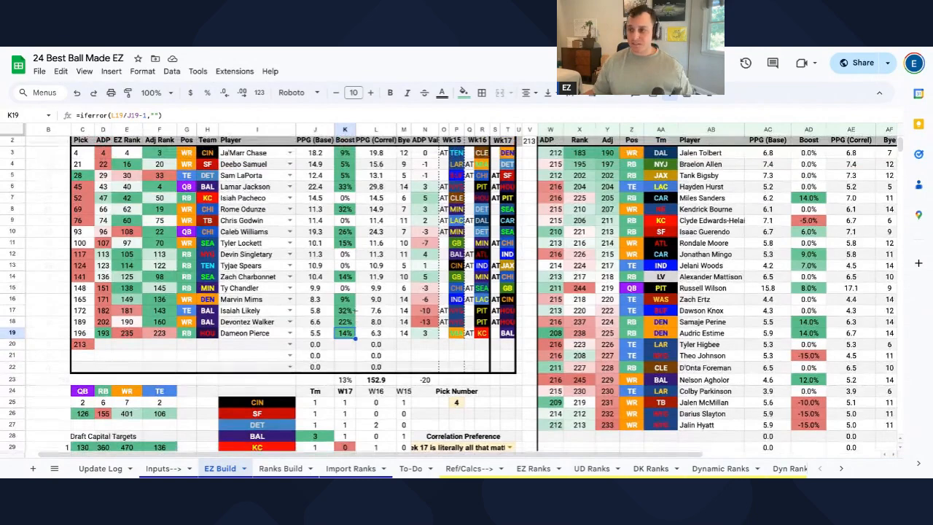
{"action": "key", "text": "Left"}
{"action": "key", "text": "Left"}
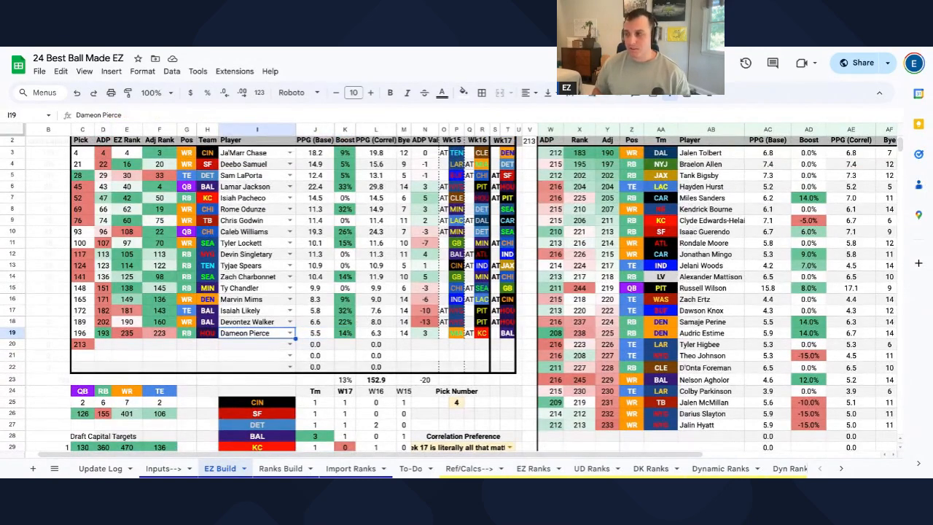
{"action": "key", "text": "Delete"}
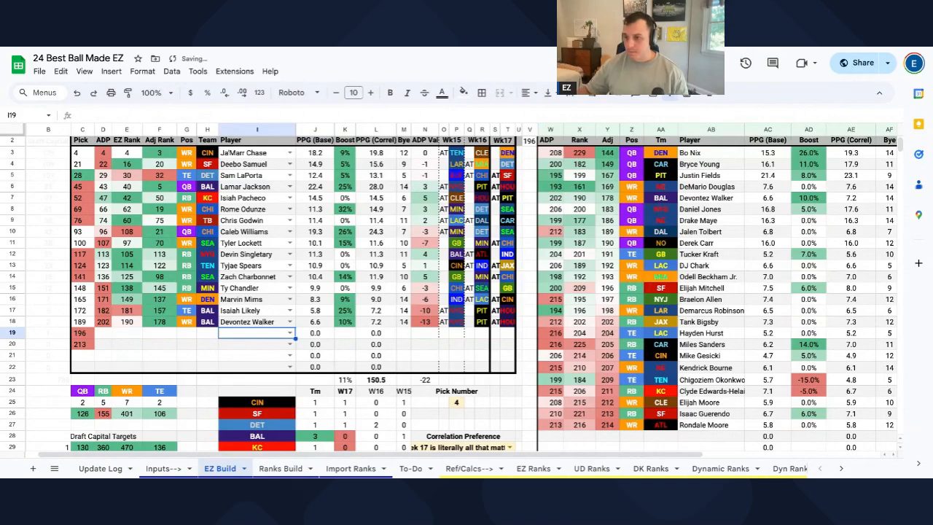
- Examine Devontez Walker's Boost in the available player list and his entry at pick 189 of the roster
{"action": "scroll", "coordinate": [413, 312], "scroll_direction": "down", "scroll_amount": 2}
{"action": "scroll", "coordinate": [413, 312], "scroll_direction": "up", "scroll_amount": 3}
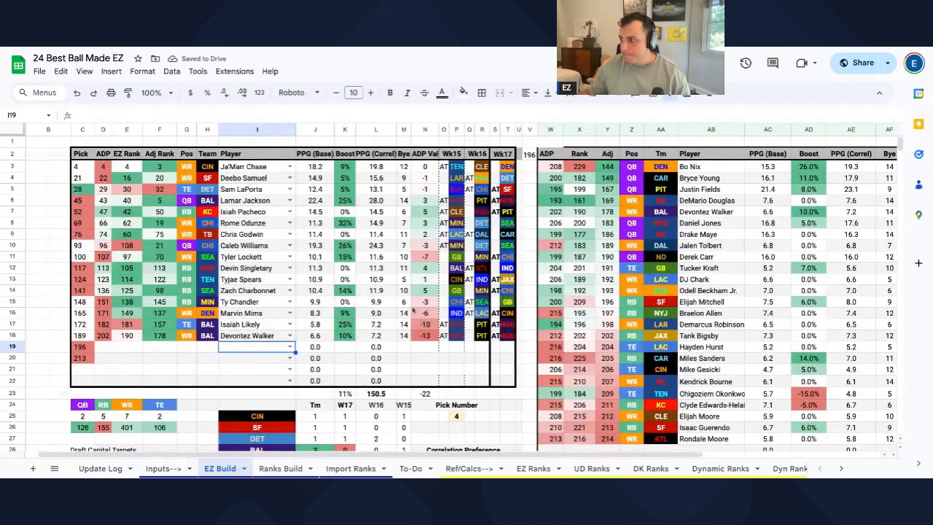
{"action": "left_click", "coordinate": [808, 211]}
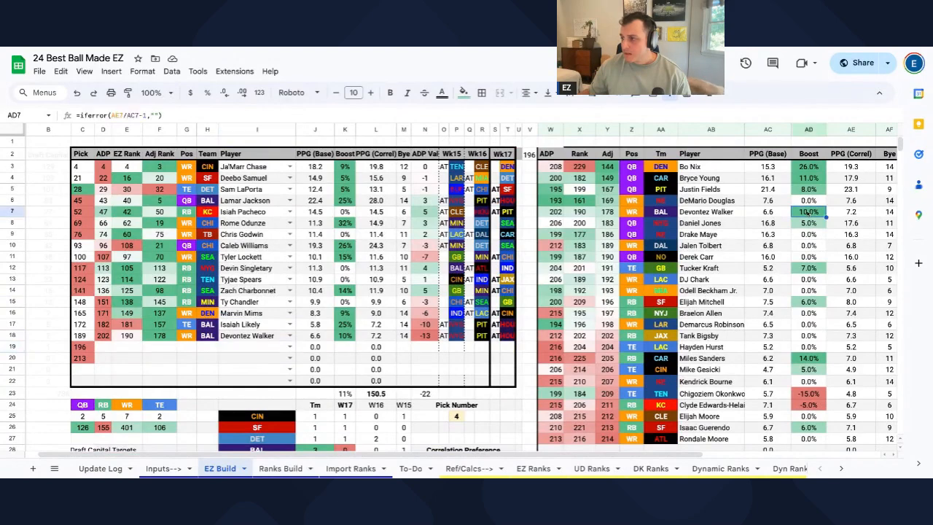
{"action": "left_click", "coordinate": [249, 339]}
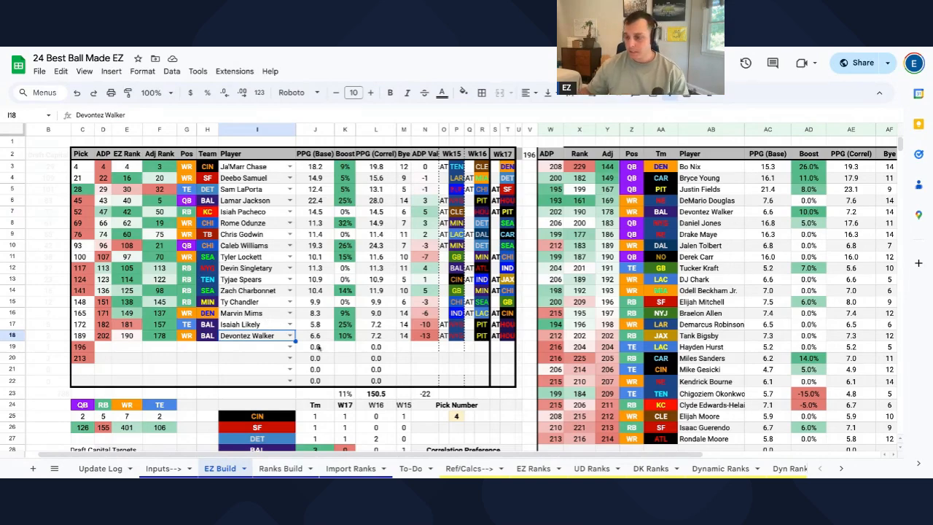
{"action": "scroll", "coordinate": [290, 355], "scroll_direction": "down", "scroll_amount": 1}
{"action": "scroll", "coordinate": [290, 354], "scroll_direction": "up", "scroll_amount": 1}
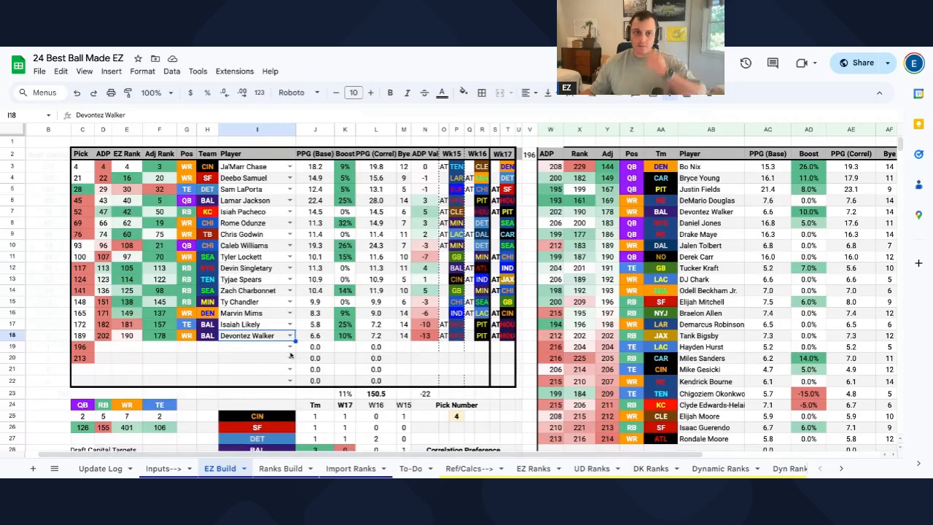
- Set the Correlation Preference back to EZ Recommended BBM
{"action": "scroll", "coordinate": [291, 354], "scroll_direction": "down", "scroll_amount": 3}
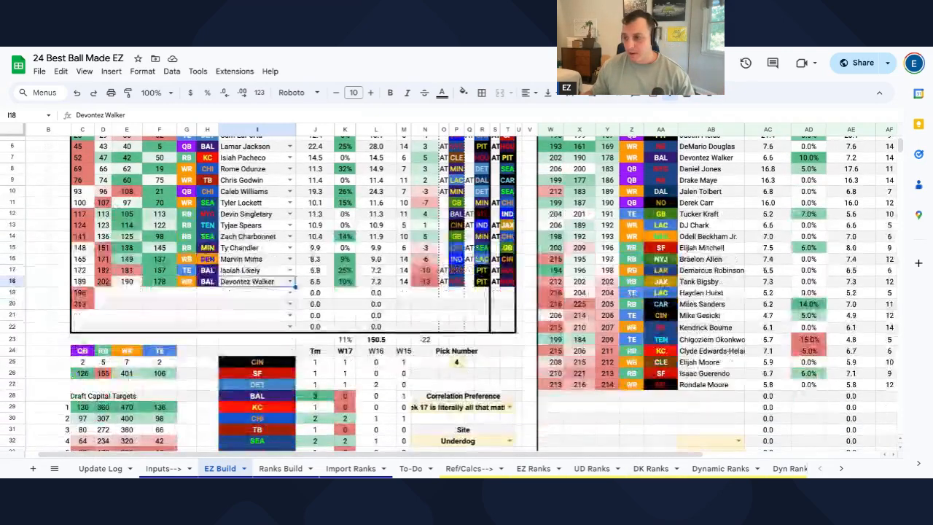
{"action": "left_click", "coordinate": [509, 407]}
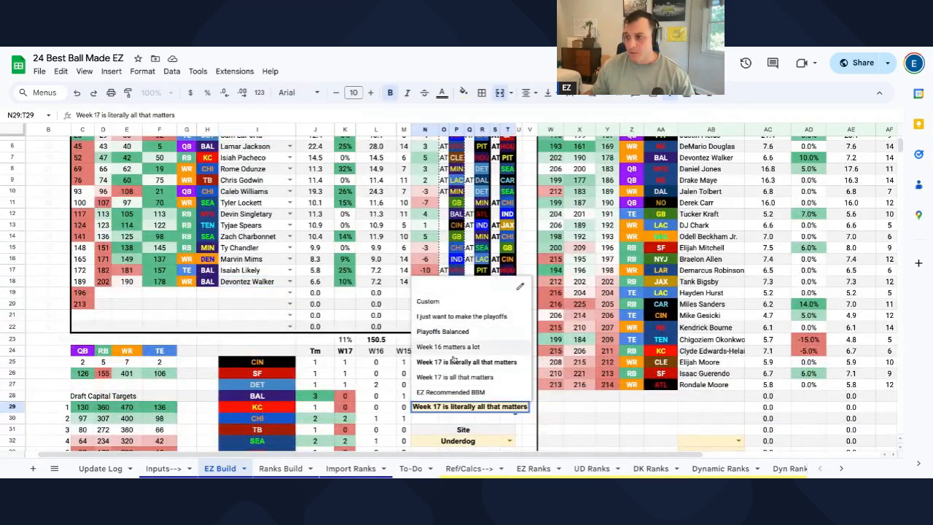
{"action": "left_click", "coordinate": [450, 392]}
{"action": "scroll", "coordinate": [302, 378], "scroll_direction": "up", "scroll_amount": 3}
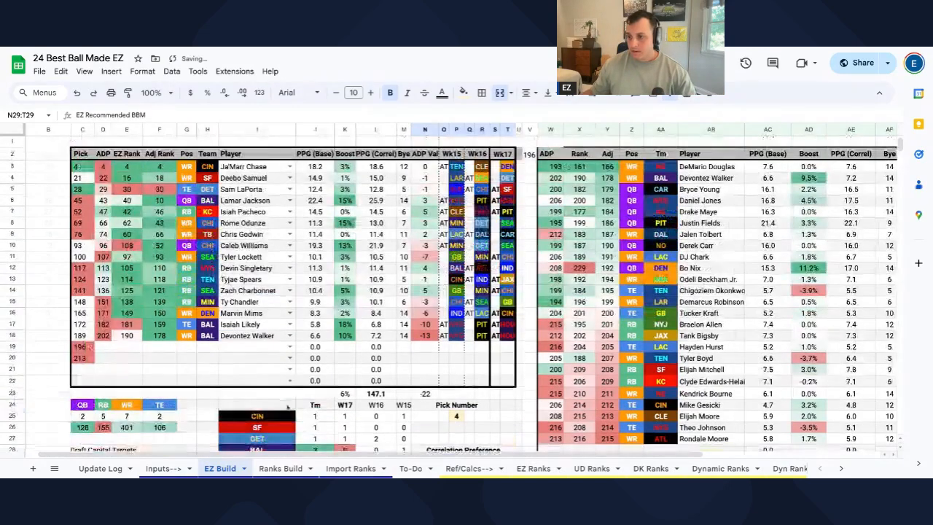
- Open the Ranks Build sheet and look over its empty roster, player rankings and correlation settings
{"action": "left_click", "coordinate": [280, 469]}
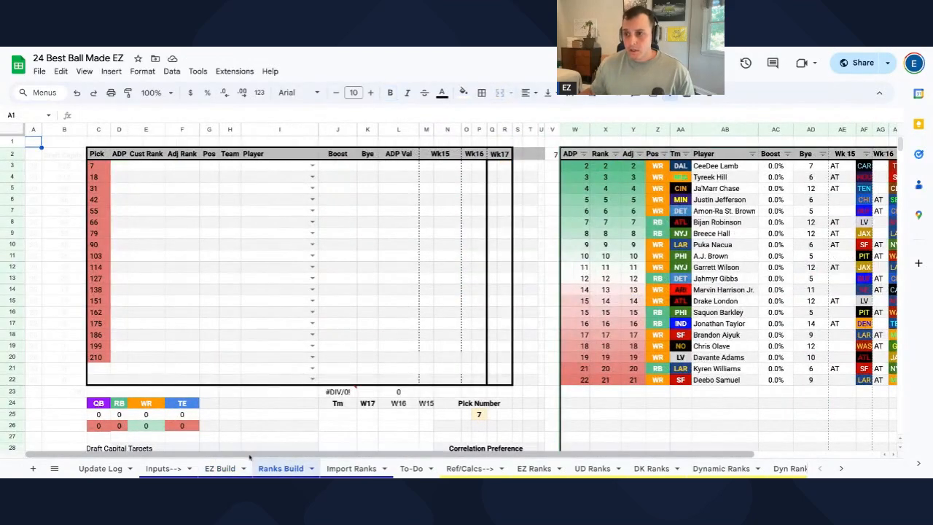
{"action": "left_click_drag", "start_coordinate": [250, 455], "coordinate": [270, 457]}
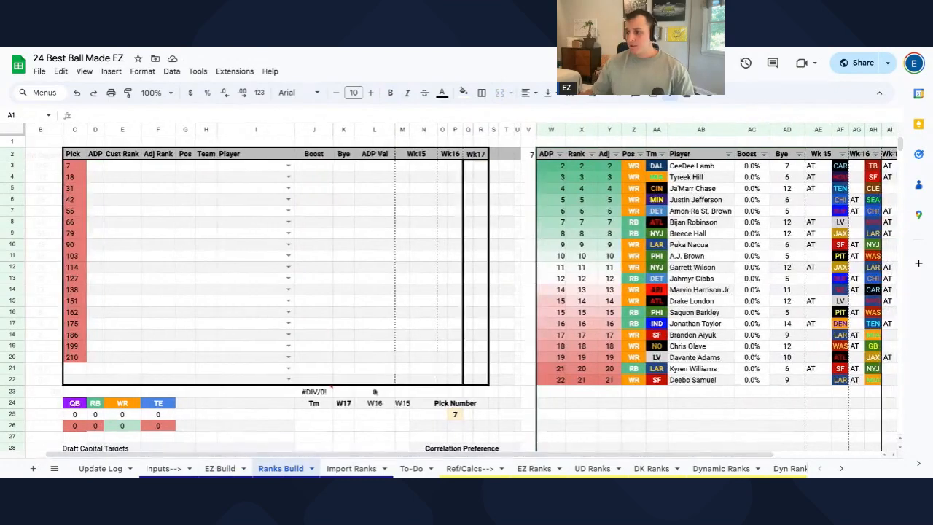
{"action": "scroll", "coordinate": [376, 392], "scroll_direction": "down", "scroll_amount": 1}
{"action": "scroll", "coordinate": [376, 392], "scroll_direction": "down", "scroll_amount": 1}
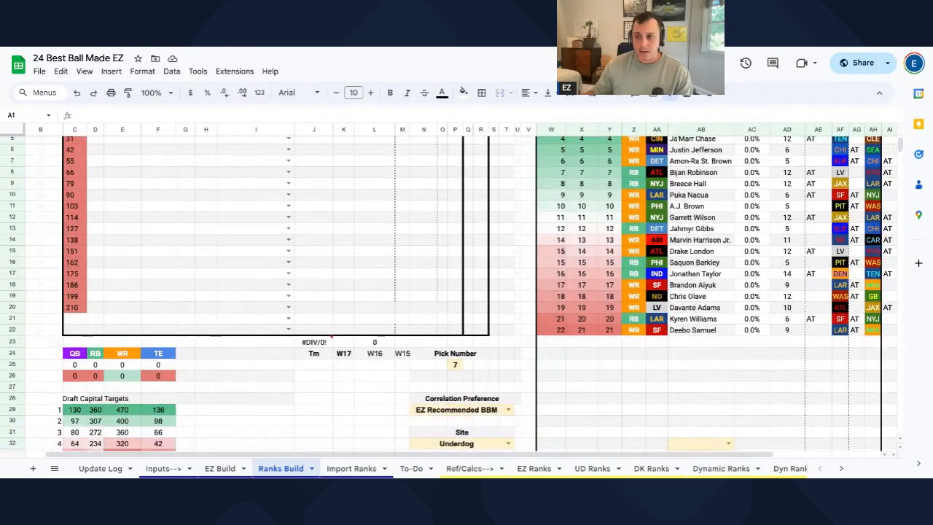
{"action": "scroll", "coordinate": [376, 392], "scroll_direction": "up", "scroll_amount": 2}
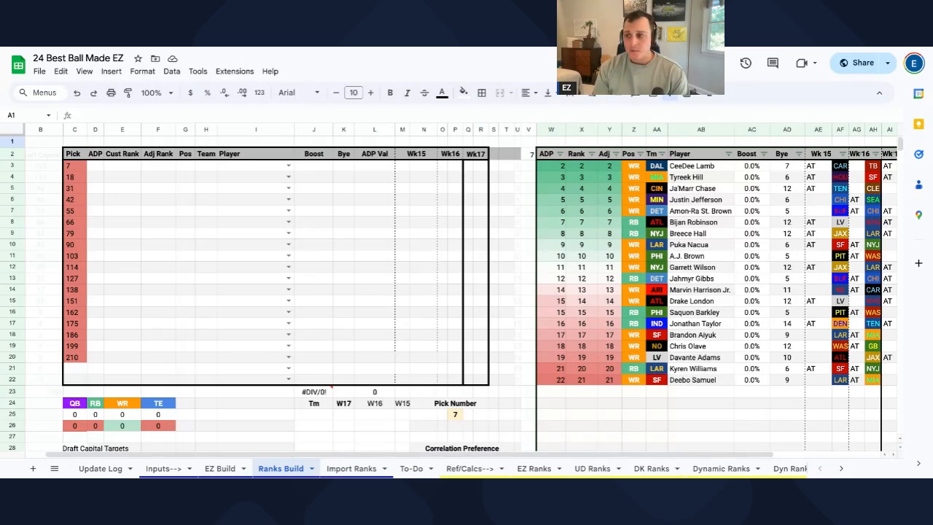
- Look over the Ranks Build layout and the Import Ranks sheet, and return to Ranks Build
{"action": "scroll", "coordinate": [467, 292], "scroll_direction": "down", "scroll_amount": 1}
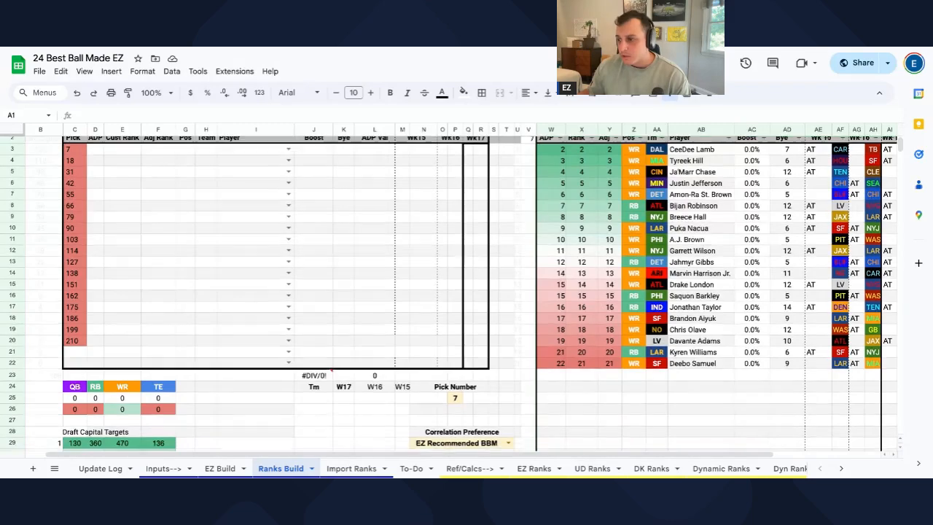
{"action": "scroll", "coordinate": [467, 291], "scroll_direction": "up", "scroll_amount": 1}
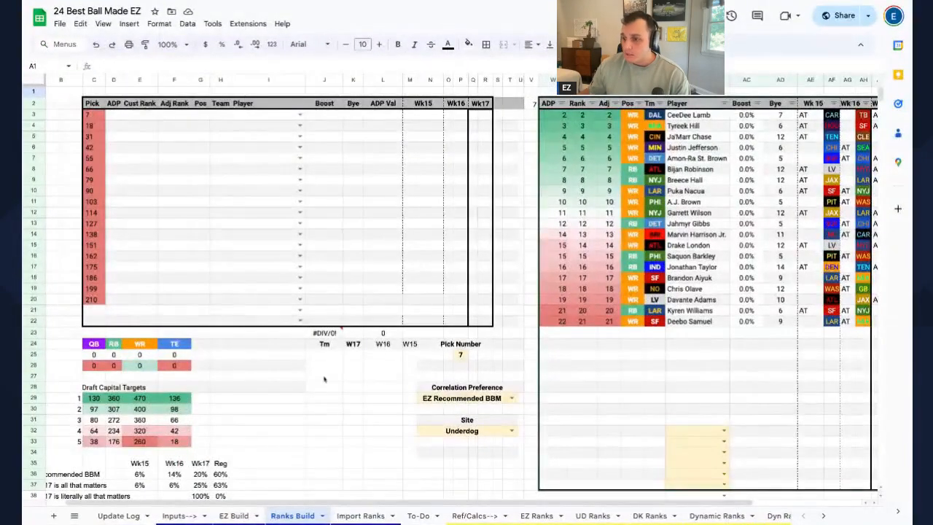
{"action": "left_click", "coordinate": [360, 515]}
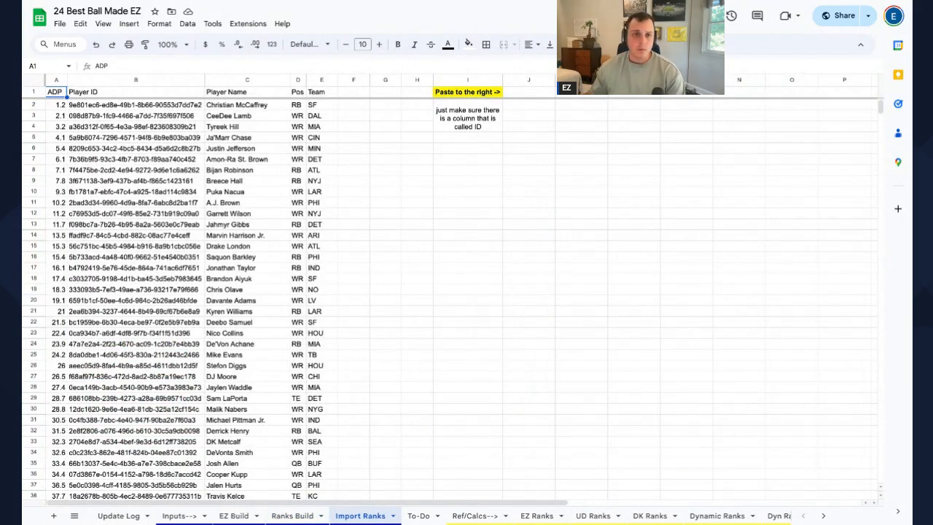
{"action": "left_click", "coordinate": [294, 516]}
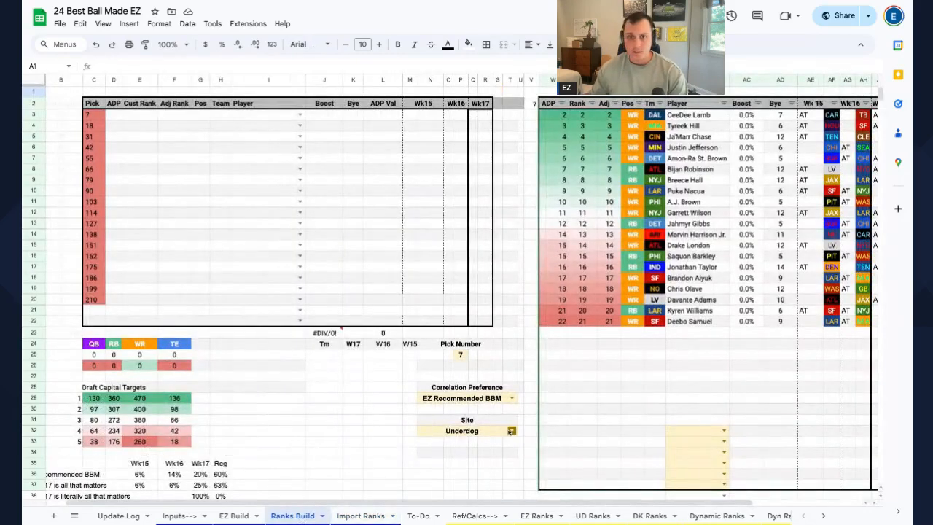
- Switch the Site setting to Draftkings and return it to Underdog
{"action": "left_click", "coordinate": [516, 432]}
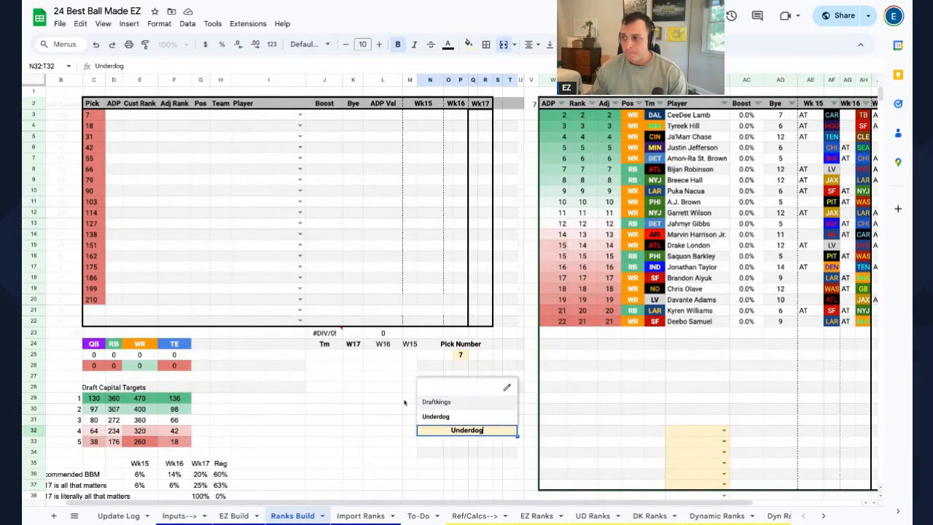
{"action": "left_click", "coordinate": [374, 421]}
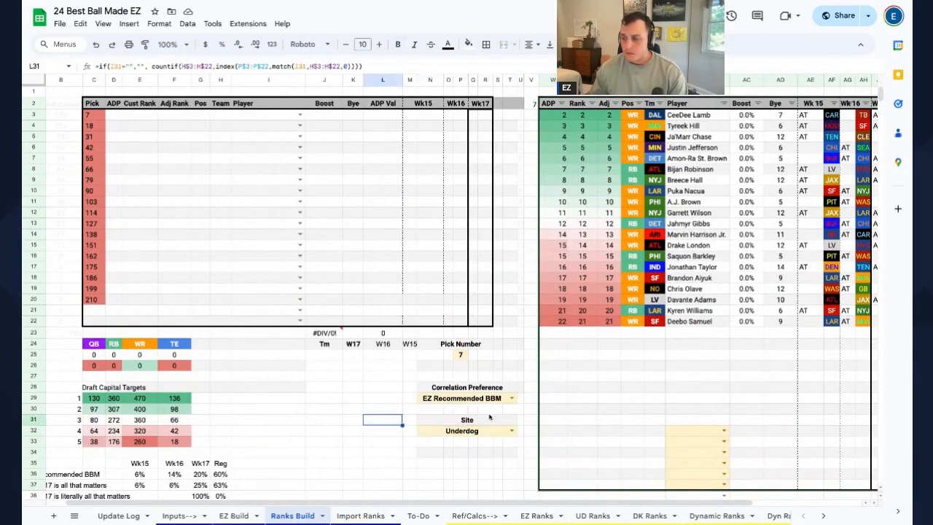
{"action": "left_click", "coordinate": [511, 431]}
{"action": "left_click", "coordinate": [438, 402]}
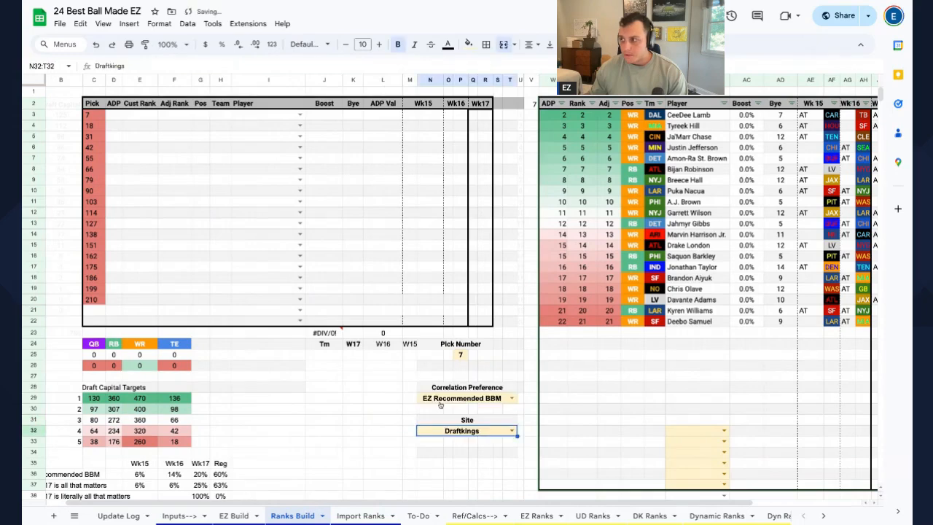
{"action": "left_click", "coordinate": [513, 432]}
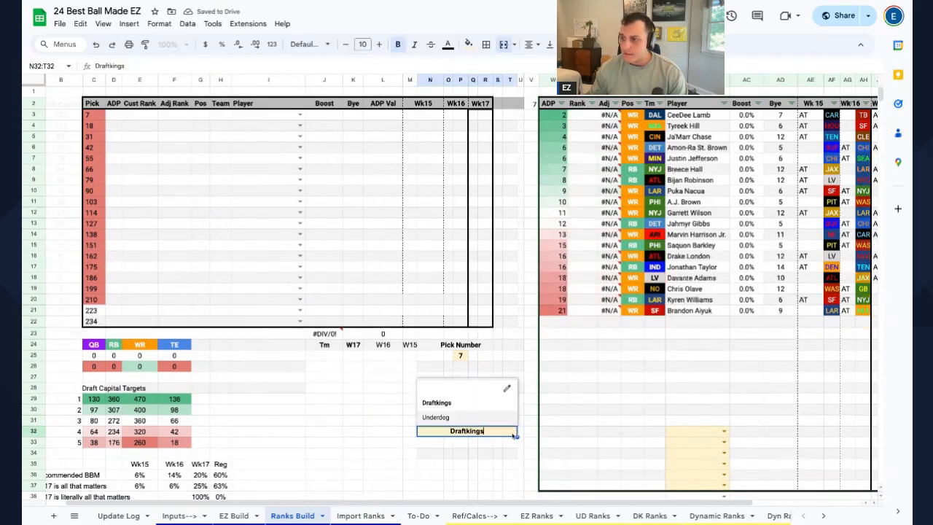
{"action": "left_click", "coordinate": [471, 418]}
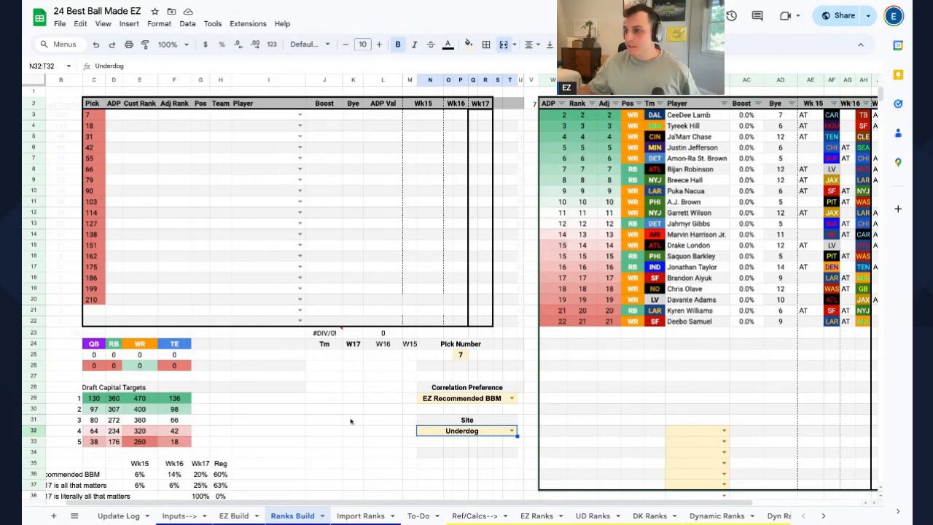
- Check the Pick Number cell and look over the Player Name column on the Import Ranks sheet
{"action": "left_click", "coordinate": [474, 347]}
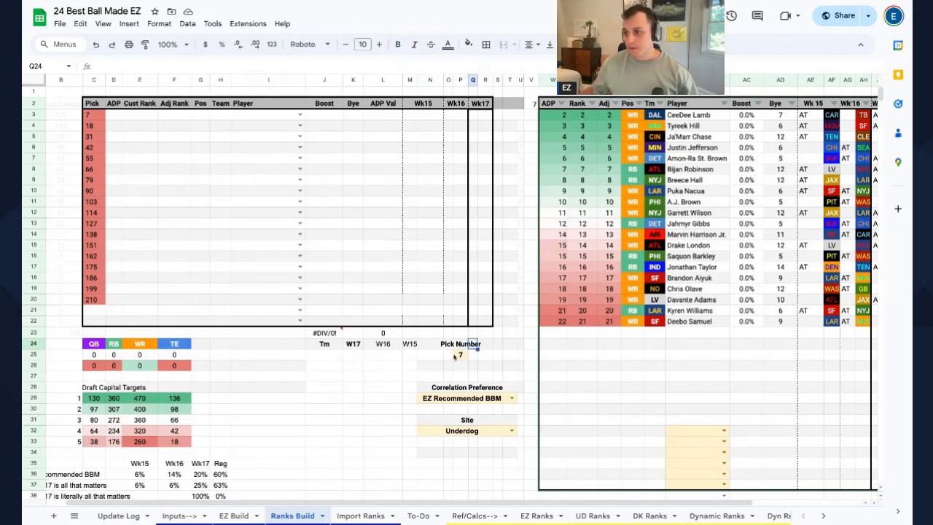
{"action": "left_click", "coordinate": [461, 356]}
{"action": "left_click", "coordinate": [360, 515]}
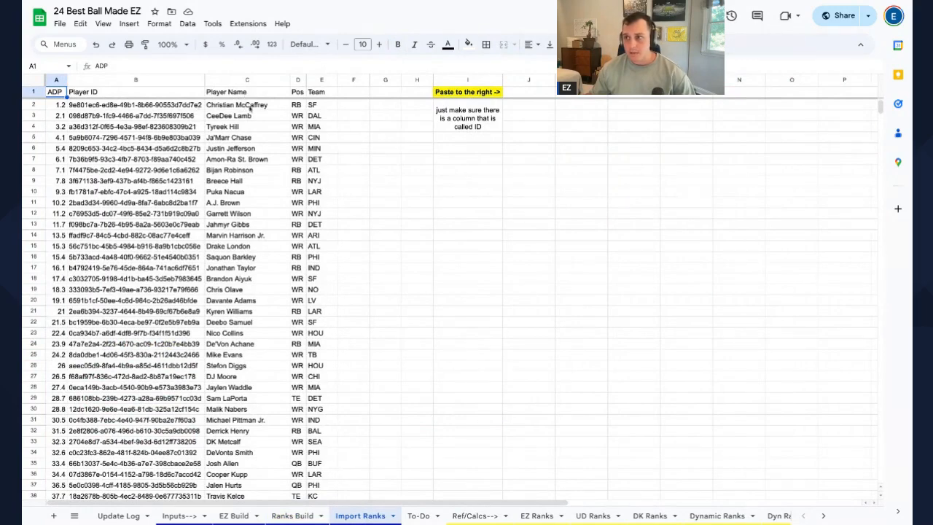
{"action": "left_click_drag", "start_coordinate": [248, 107], "coordinate": [248, 246]}
{"action": "left_click", "coordinate": [247, 247]}
- Paste the copied rankings table as values only into cell J1, beside the "Paste to the right" note
{"action": "left_click", "coordinate": [583, 139]}
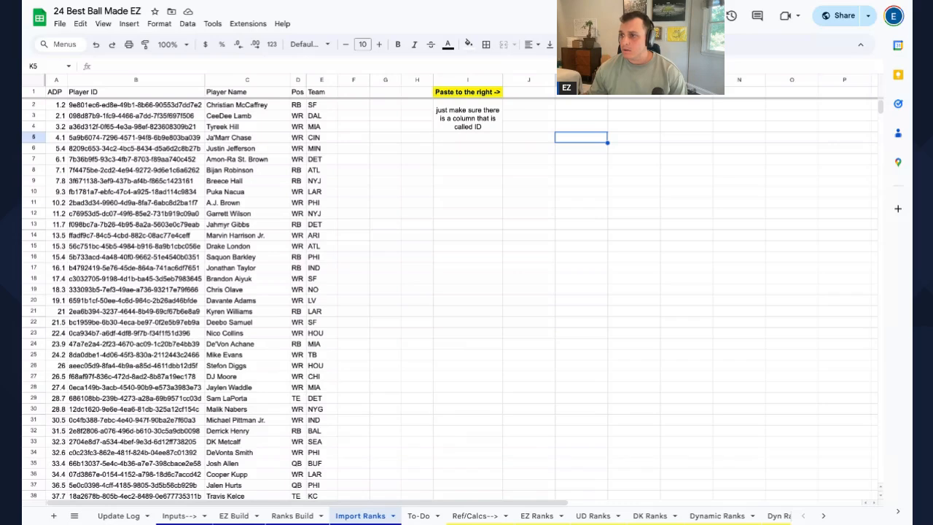
{"action": "right_click", "coordinate": [544, 95]}
{"action": "mouse_move", "coordinate": [587, 154]}
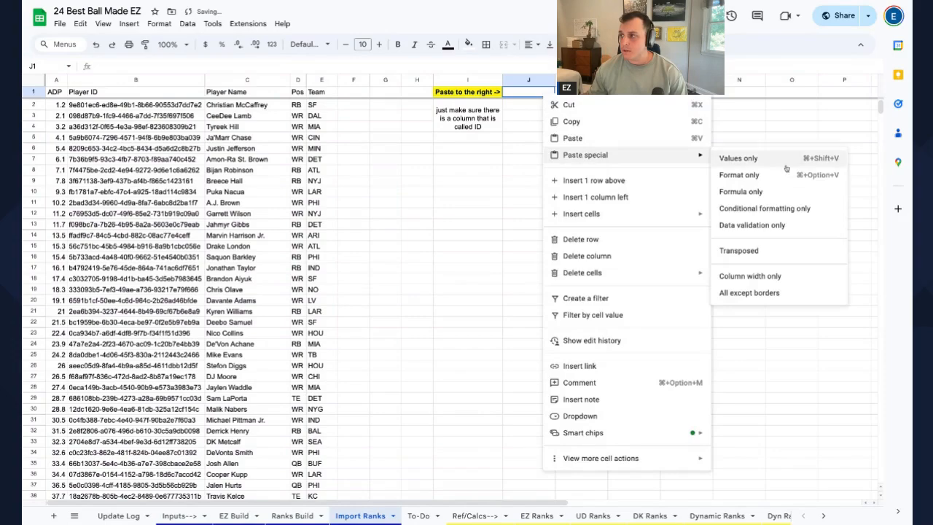
{"action": "left_click", "coordinate": [756, 159]}
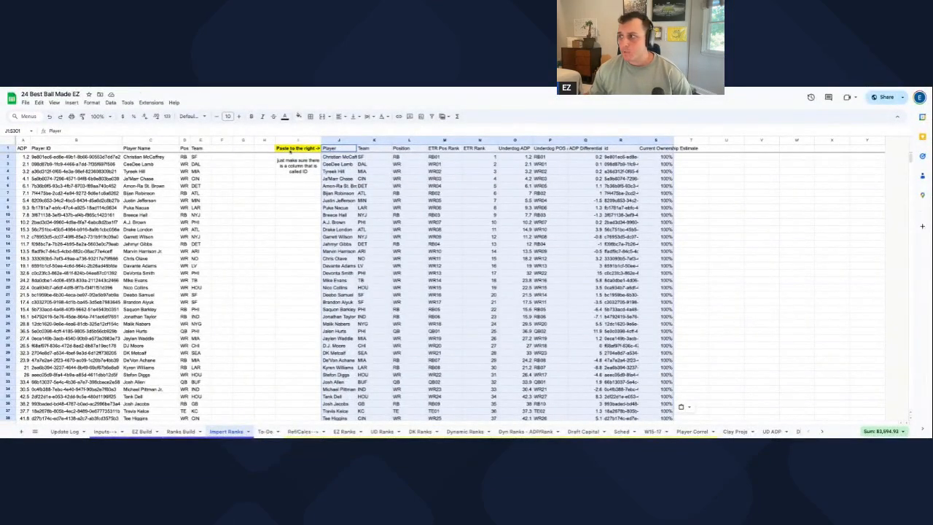
- Compare the pasted table's id header with the Player ID header and the note requiring an ID column
{"action": "left_click", "coordinate": [611, 148]}
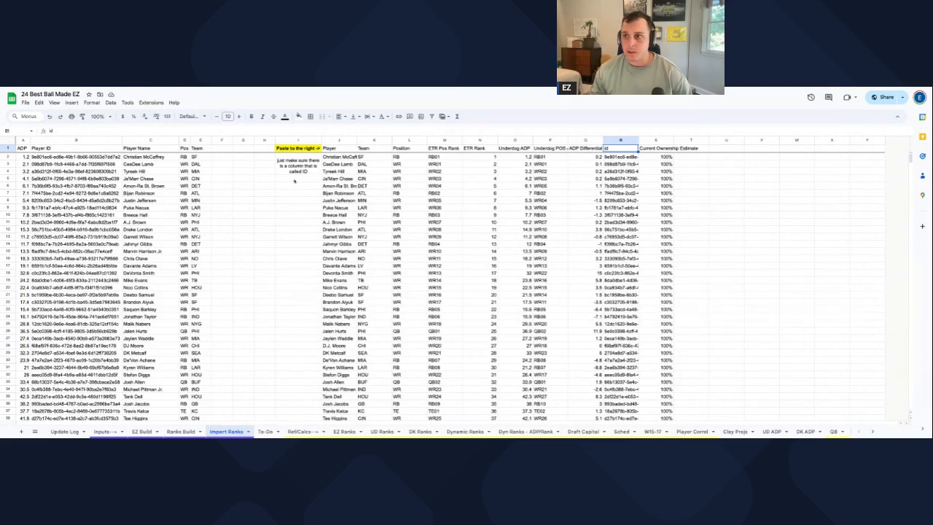
{"action": "left_click", "coordinate": [86, 149]}
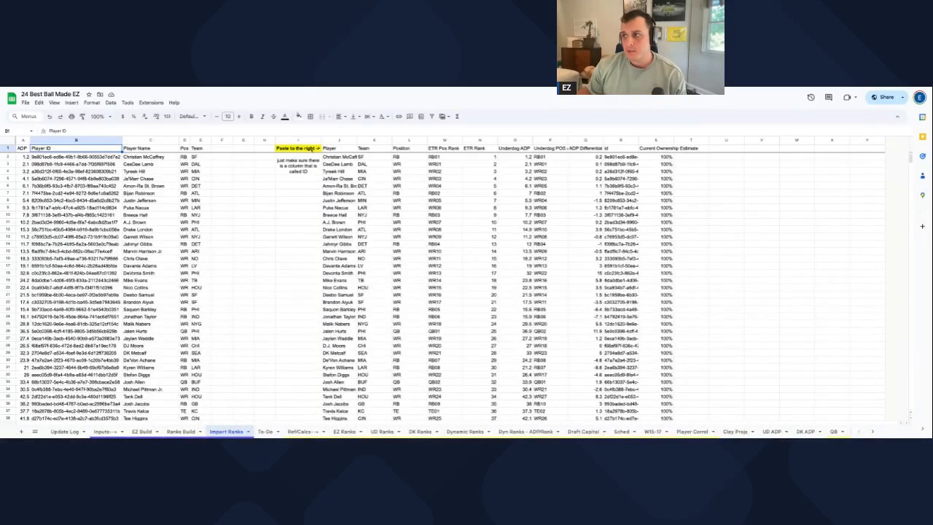
{"action": "left_click_drag", "start_coordinate": [315, 149], "coordinate": [299, 171]}
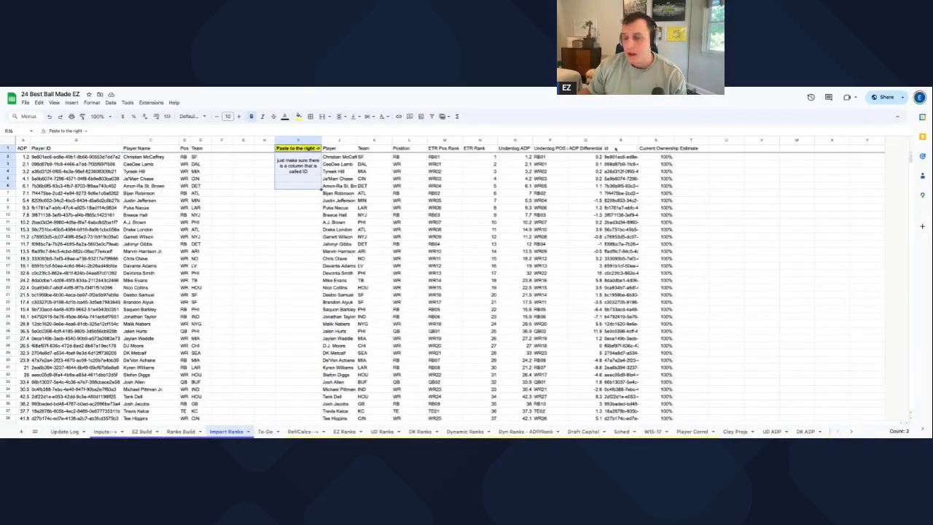
{"action": "left_click", "coordinate": [615, 149]}
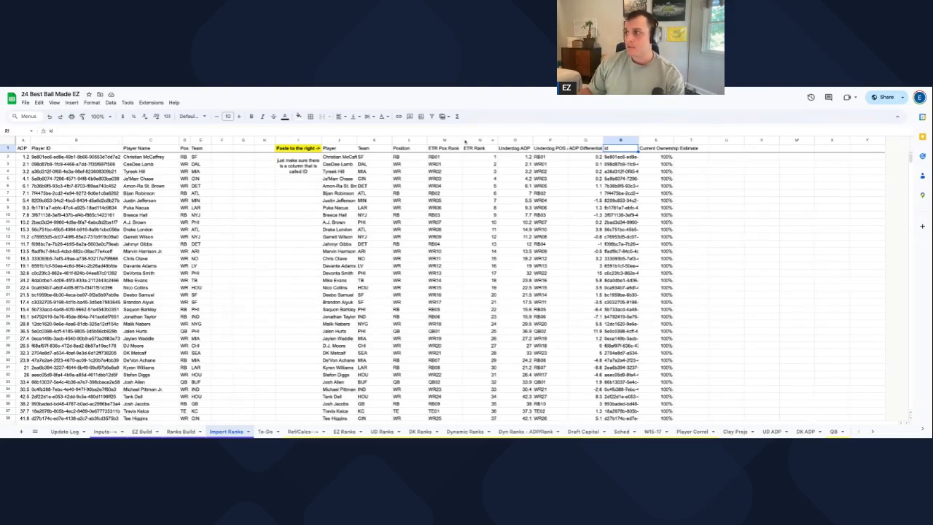
- Clear the ETR Pos Rank, ETR Rank and Current Ownership Estimate columns from the pasted rankings
{"action": "left_click_drag", "start_coordinate": [445, 140], "coordinate": [479, 140]}
{"action": "key", "text": "Delete"}
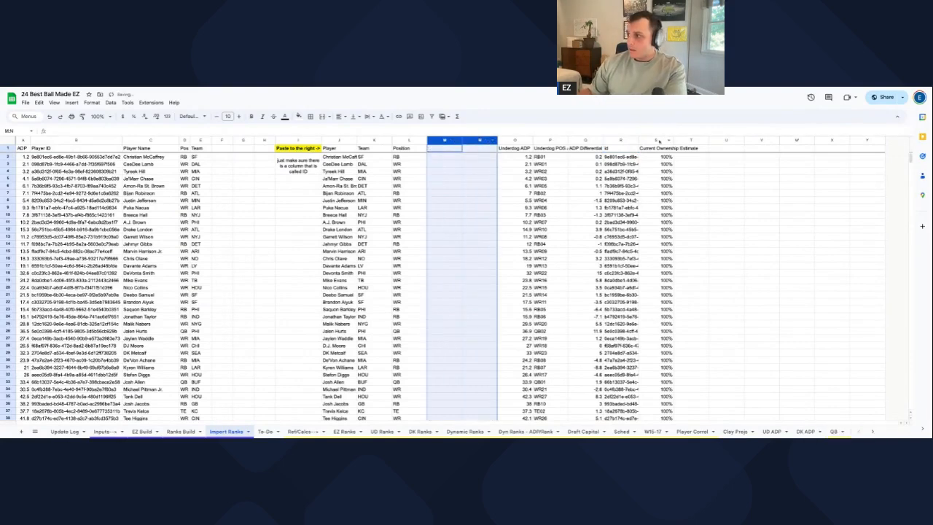
{"action": "left_click", "coordinate": [656, 140]}
{"action": "key", "text": "Delete"}
{"action": "left_click", "coordinate": [587, 208]}
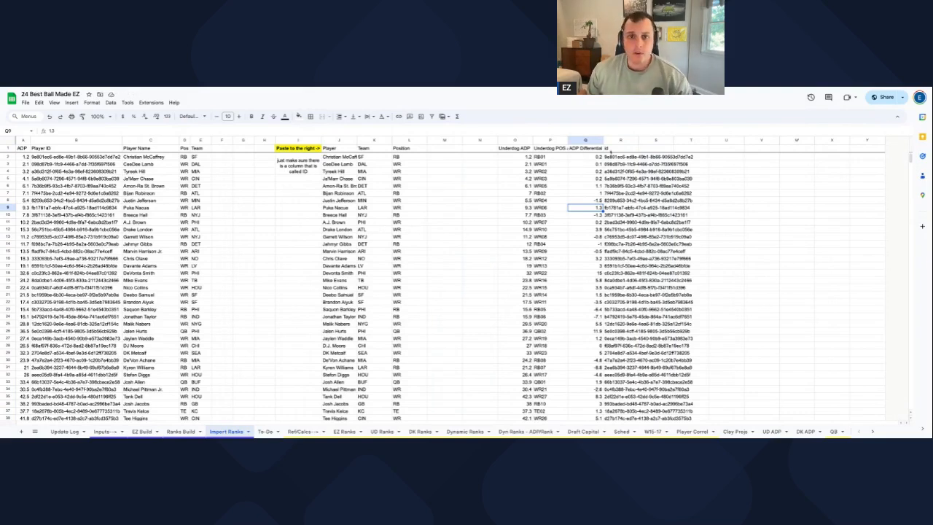
- Inspect the pasted id values and the first Player ID formula, and return to the Ranks Build sheet
{"action": "left_click_drag", "start_coordinate": [611, 150], "coordinate": [613, 208]}
{"action": "left_click", "coordinate": [613, 209]}
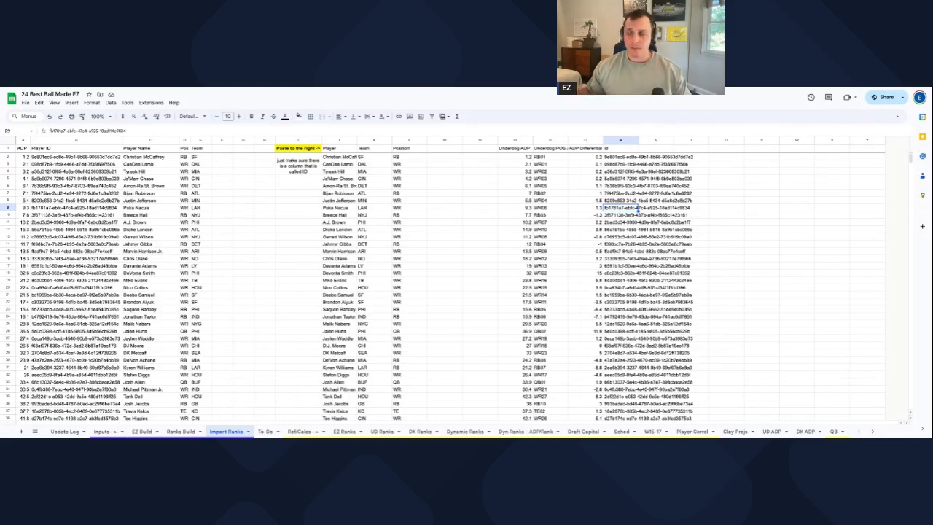
{"action": "left_click", "coordinate": [73, 156]}
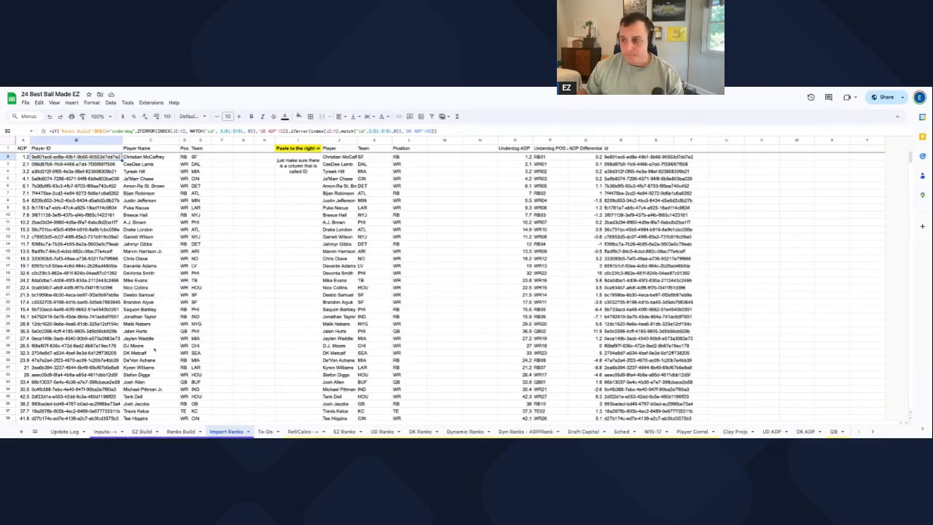
{"action": "left_click", "coordinate": [182, 431]}
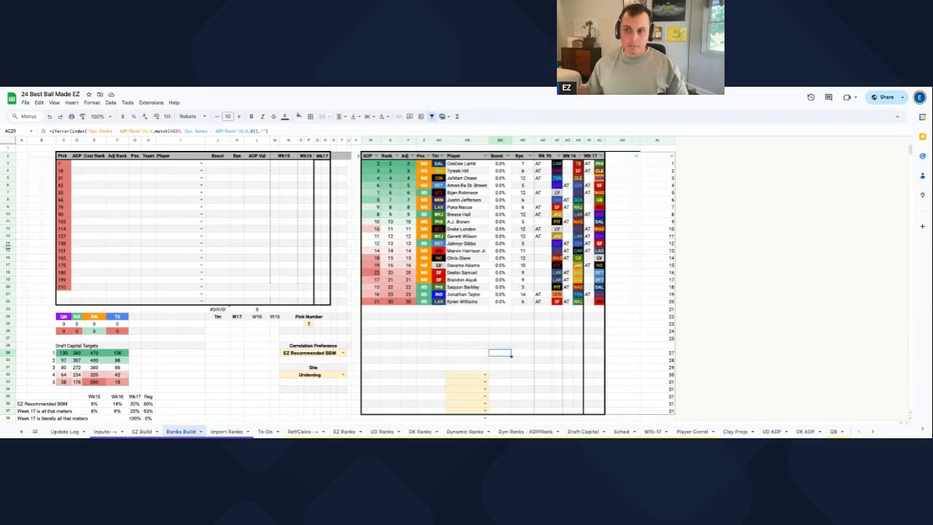
{"action": "key", "text": "ctrl+plus"}
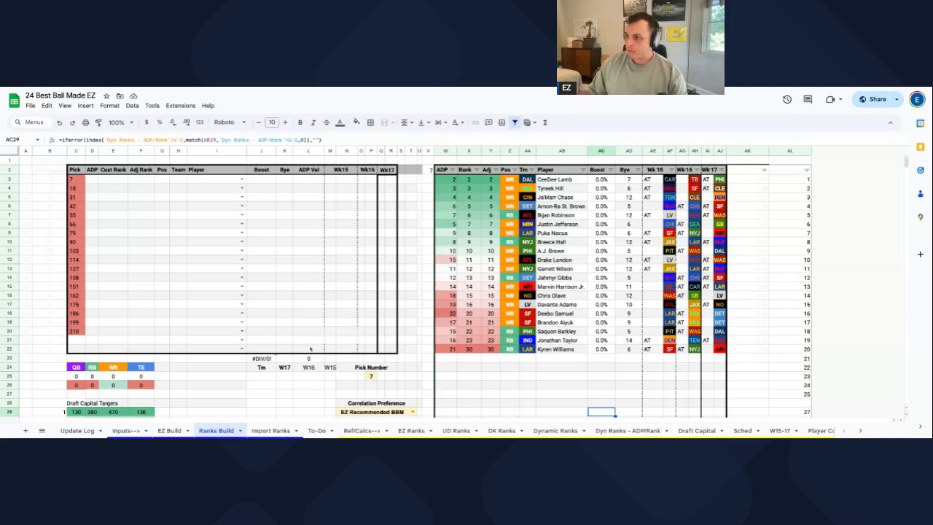
- Try Pick Number 5 and Pick Number 4 for the roster
{"action": "left_click", "coordinate": [373, 376]}
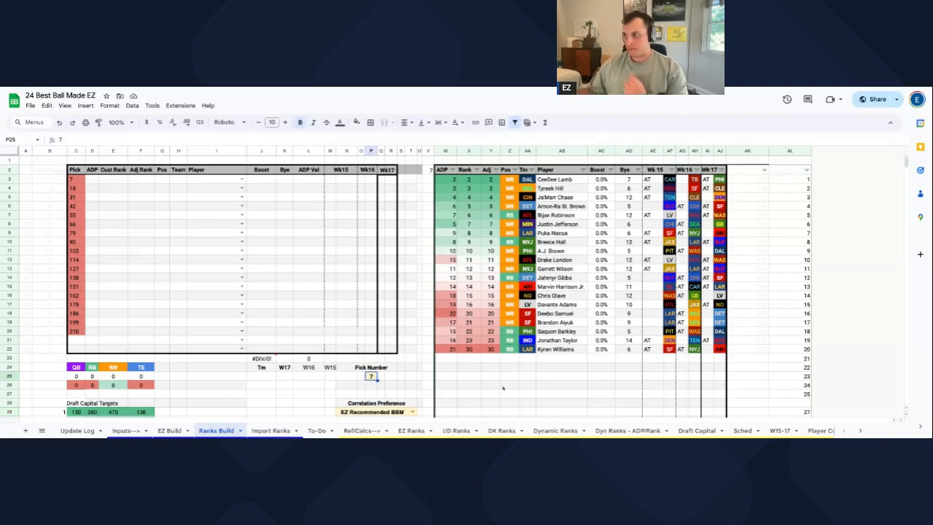
{"action": "type", "text": "5"}
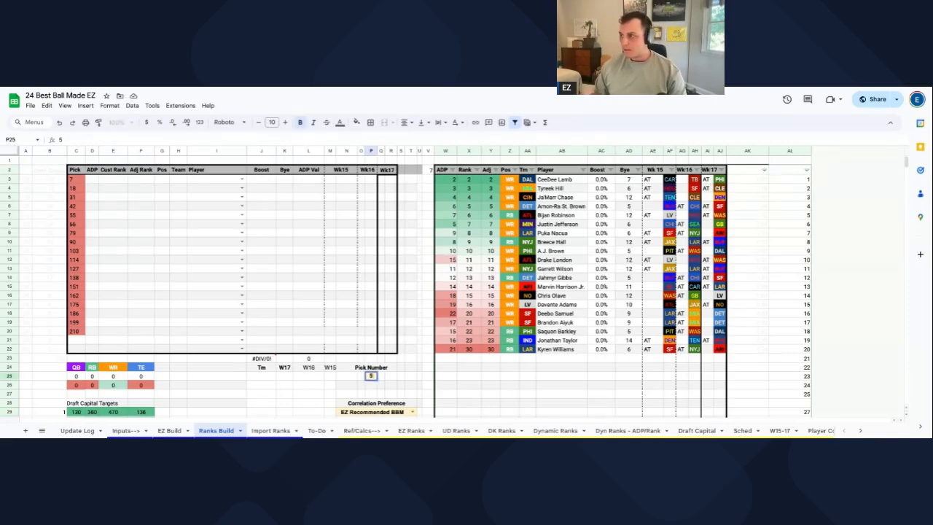
{"action": "key", "text": "Return"}
{"action": "left_click", "coordinate": [370, 376]}
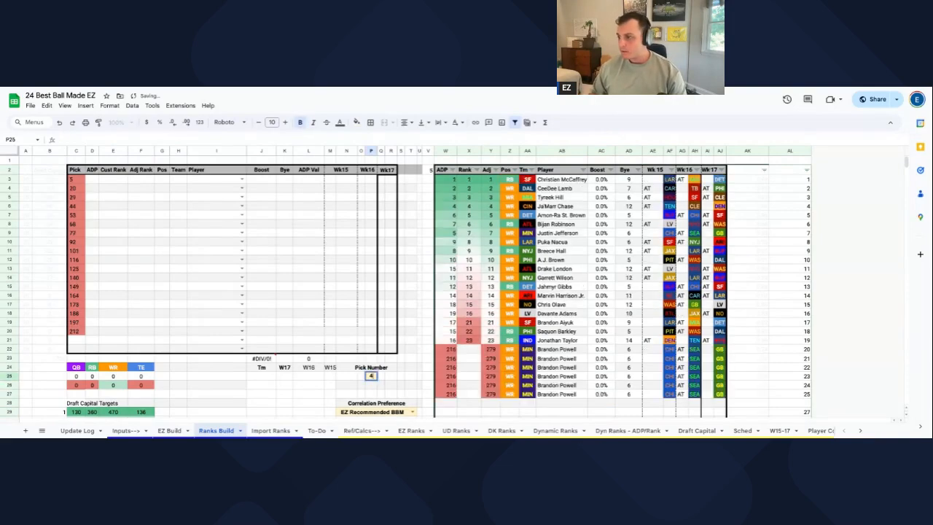
{"action": "type", "text": "4"}
{"action": "key", "text": "Return"}
- Make the Pick Number random with the formula =RANDBETWEEN(1,12)
{"action": "left_click", "coordinate": [371, 376]}
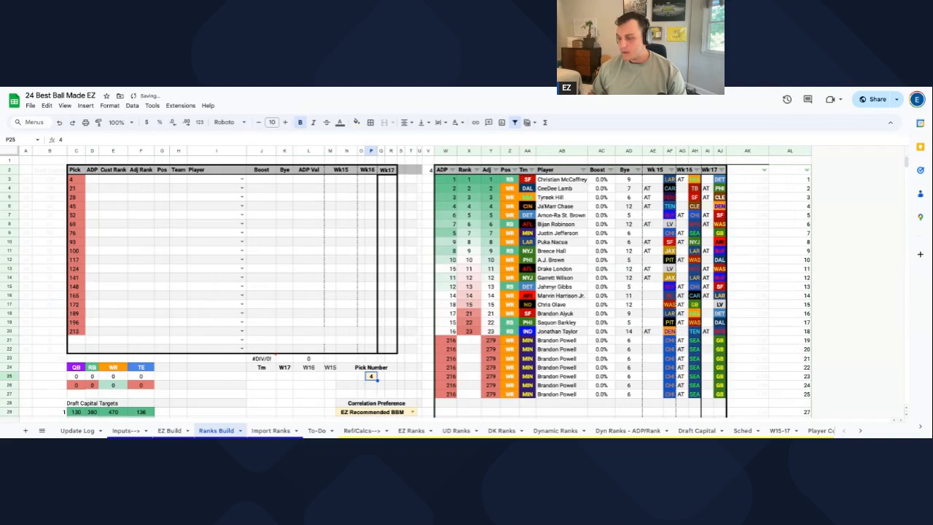
{"action": "type", "text": "=randbt"}
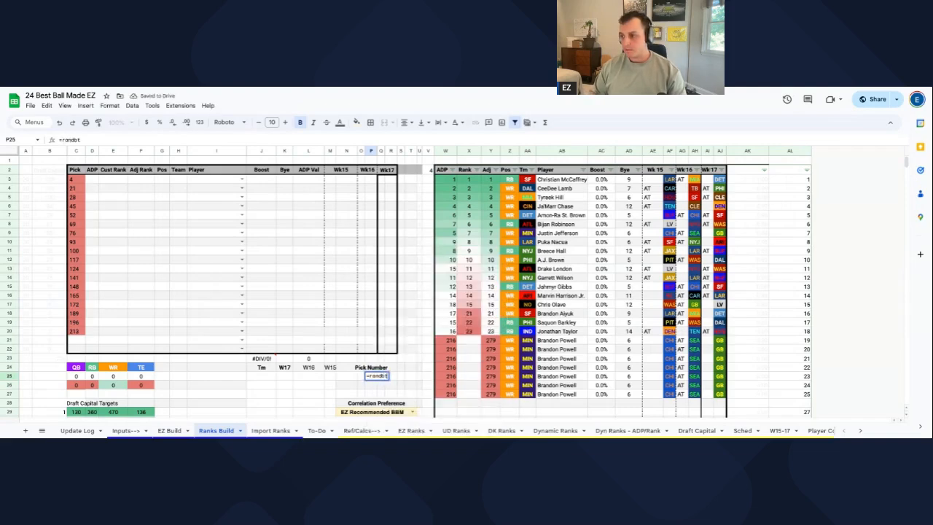
{"action": "key", "text": "Tab"}
{"action": "type", "text": "1,12"}
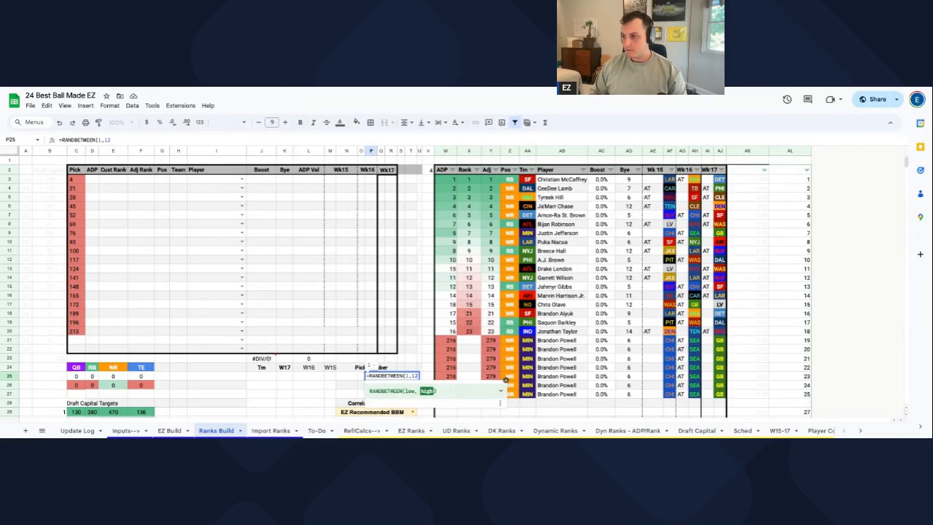
{"action": "key", "text": "Return"}
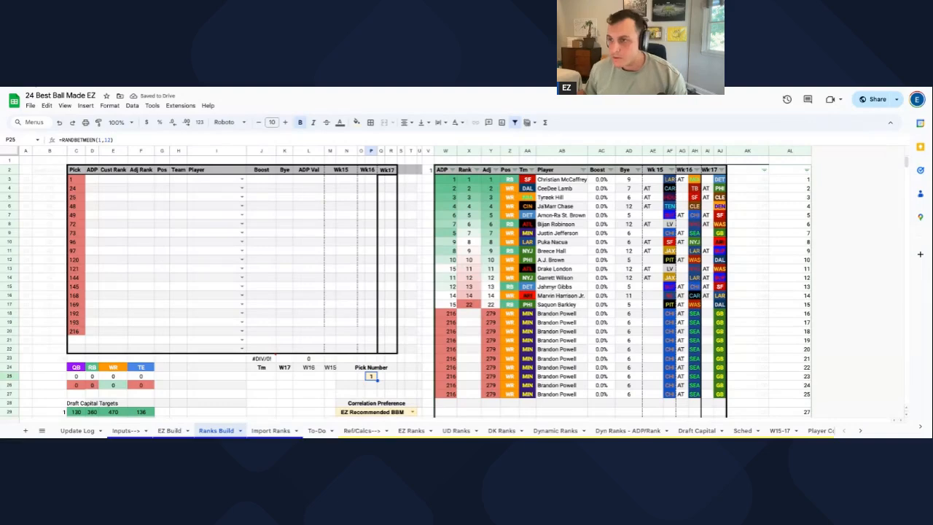
{"action": "key", "text": "Down"}
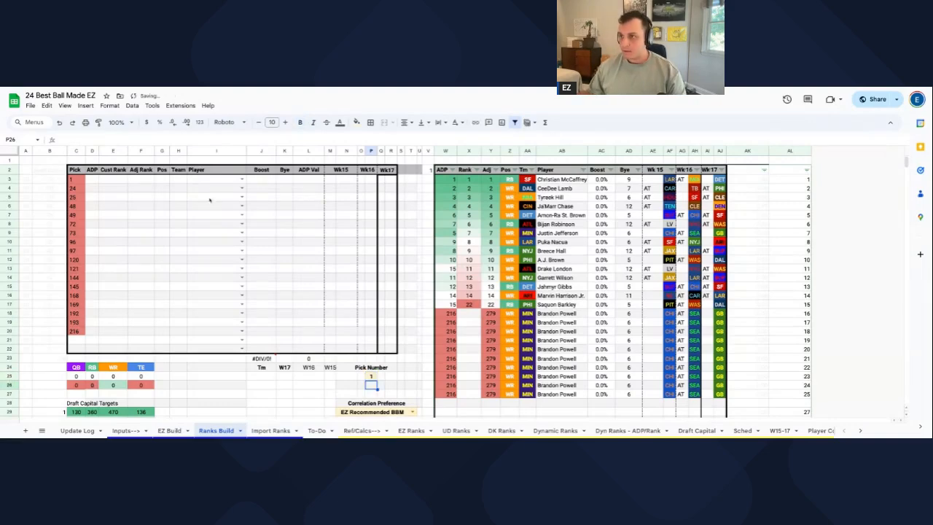
- Enter Christian McCaffrey as the player for pick 1 of the roster
{"action": "left_click", "coordinate": [215, 180]}
{"action": "type", "text": "mcc"}
{"action": "key", "text": "Return"}
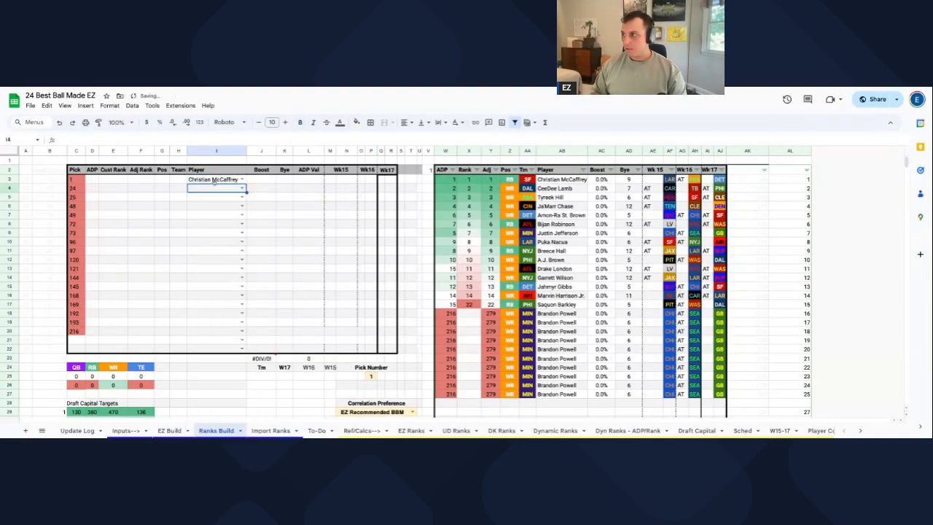
{"action": "key", "text": "ctrl+minus"}
{"action": "key", "text": "ctrl+minus"}
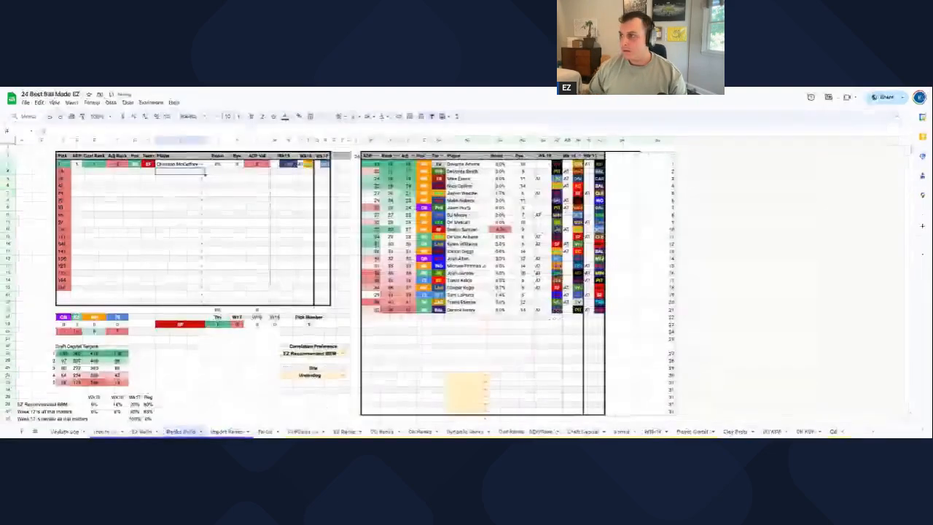
{"action": "key", "text": "ctrl+plus"}
{"action": "key", "text": "ctrl+plus"}
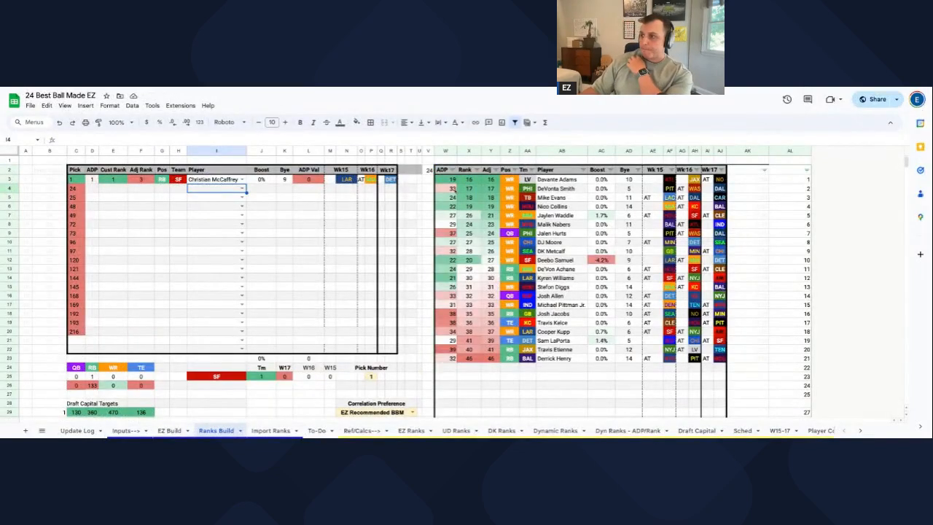
- Enter DeVonta Smith as the player for pick 24 of the roster
{"action": "left_click_drag", "start_coordinate": [452, 188], "coordinate": [508, 190]}
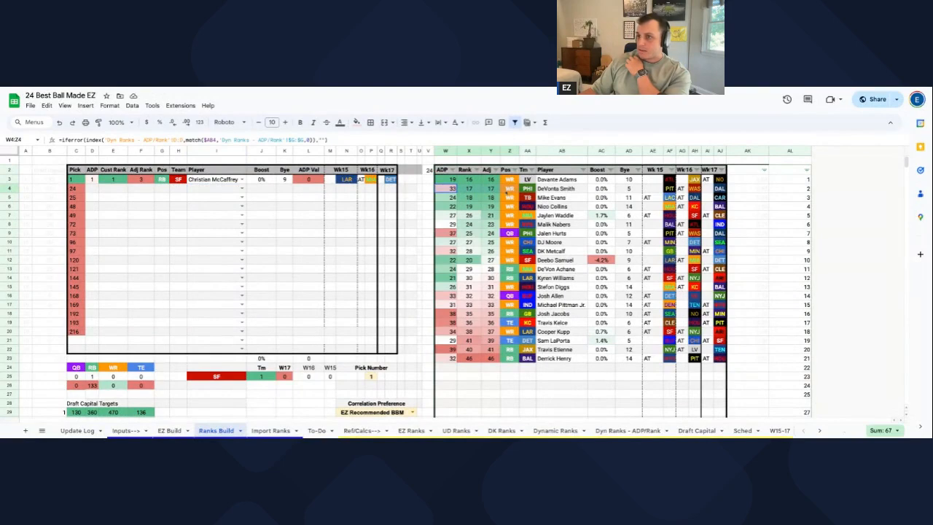
{"action": "left_click", "coordinate": [215, 189]}
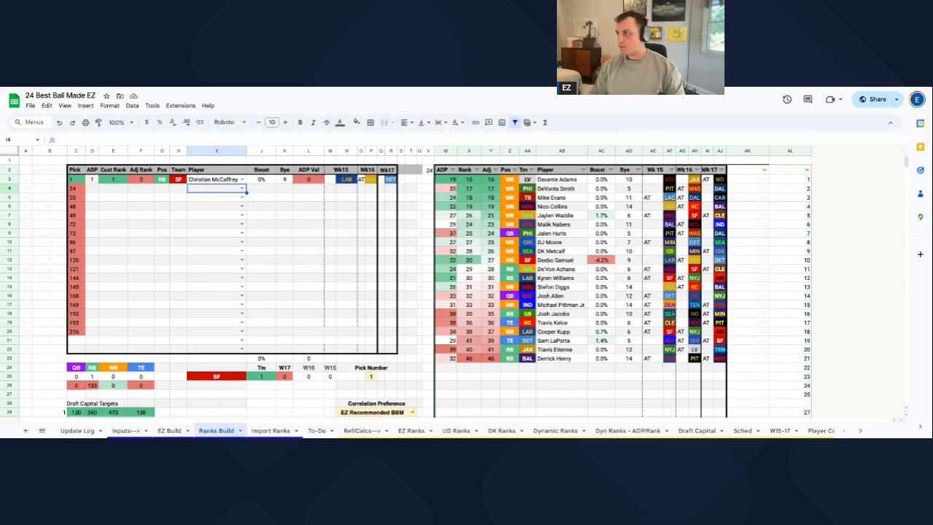
{"action": "type", "text": "devont"}
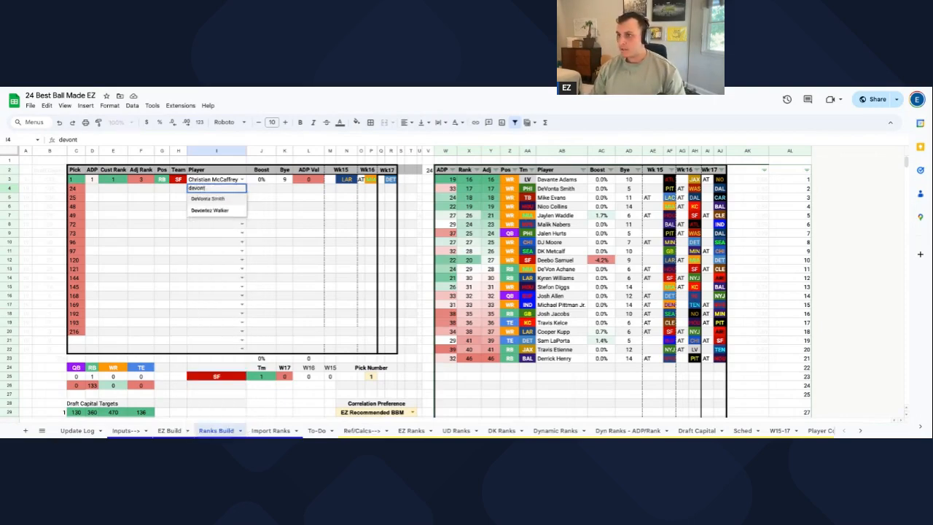
{"action": "key", "text": "Return"}
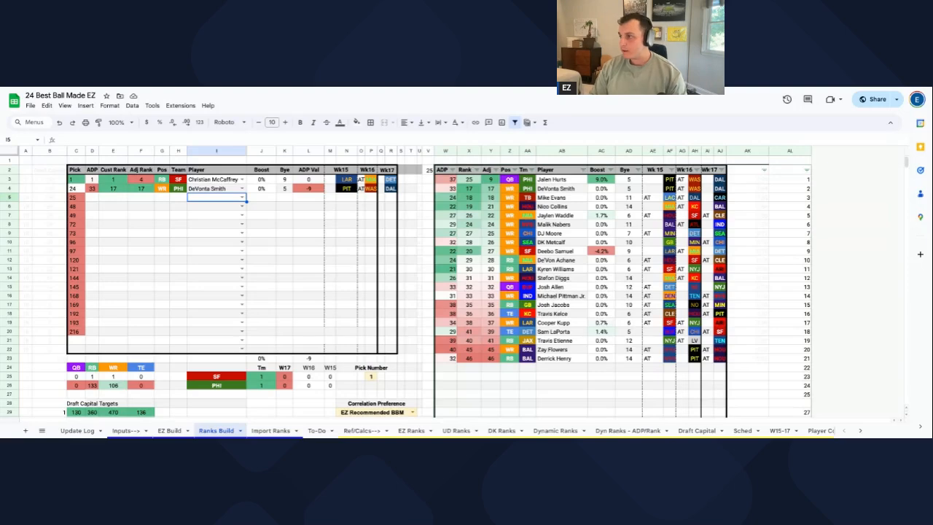
- Check Jaylen Waddle's row in the rankings and enter Jalen Hurts as the player for pick 25
{"action": "type", "text": "hu"}
{"action": "key", "text": "Escape"}
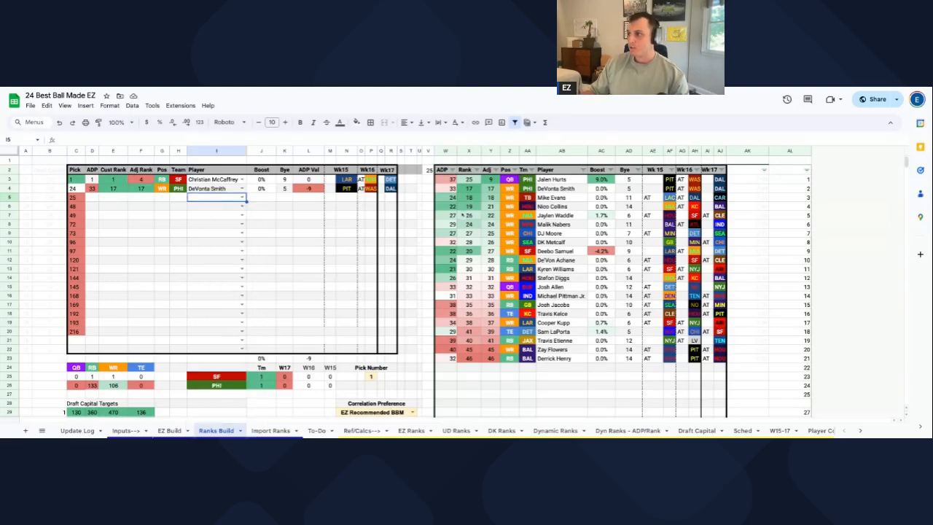
{"action": "left_click", "coordinate": [454, 215]}
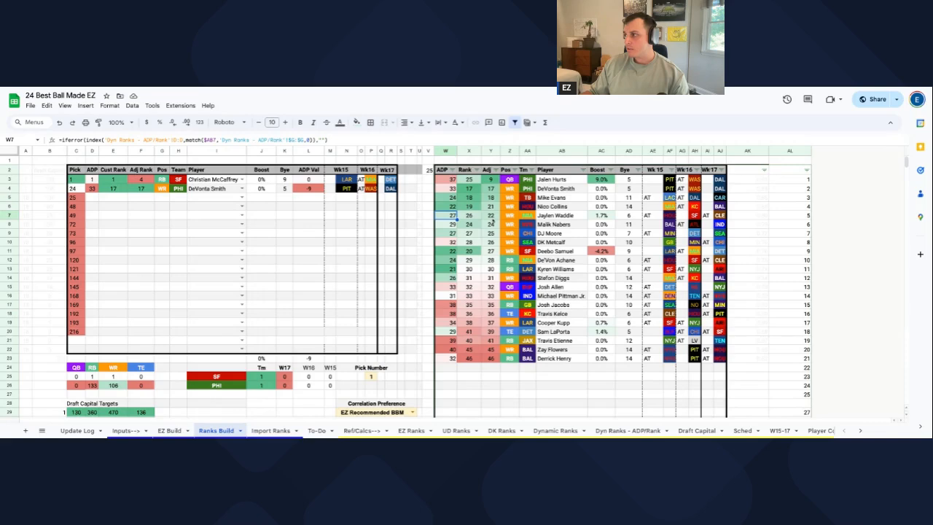
{"action": "left_click", "coordinate": [685, 216]}
{"action": "left_click", "coordinate": [205, 198]}
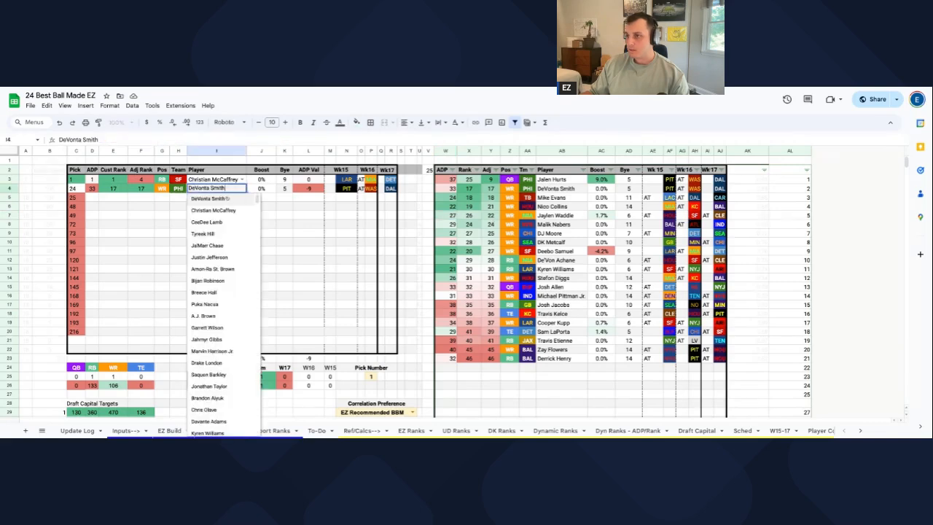
{"action": "type", "text": "hurts"}
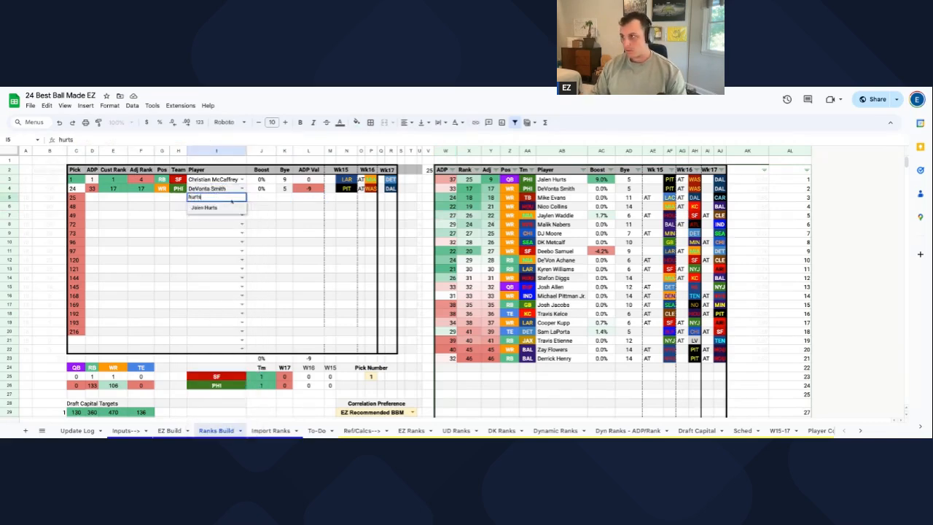
{"action": "key", "text": "Return"}
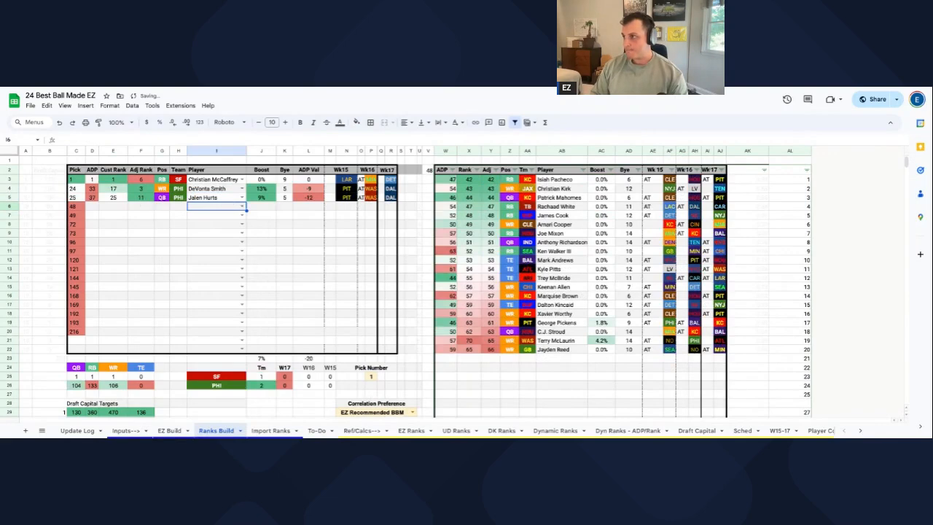
- Enter Isiah Pacheco for pick 48 and Christian Kirk for pick 49 of the roster
{"action": "type", "text": "pachec"}
{"action": "key", "text": "Return"}
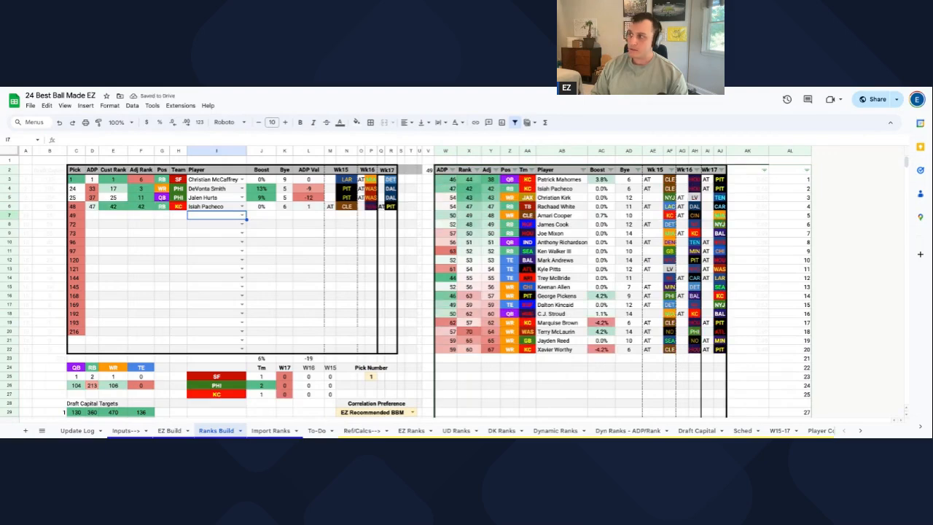
{"action": "type", "text": "kirk"}
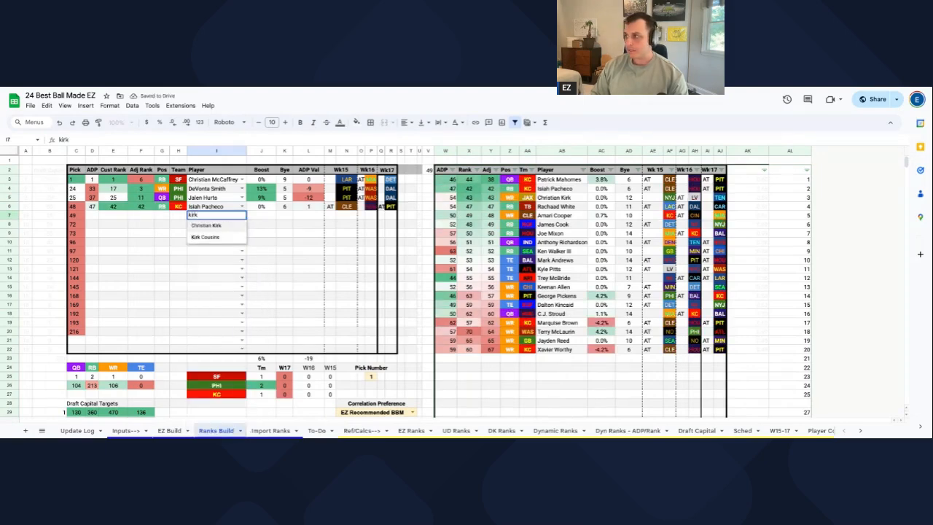
{"action": "key", "text": "Return"}
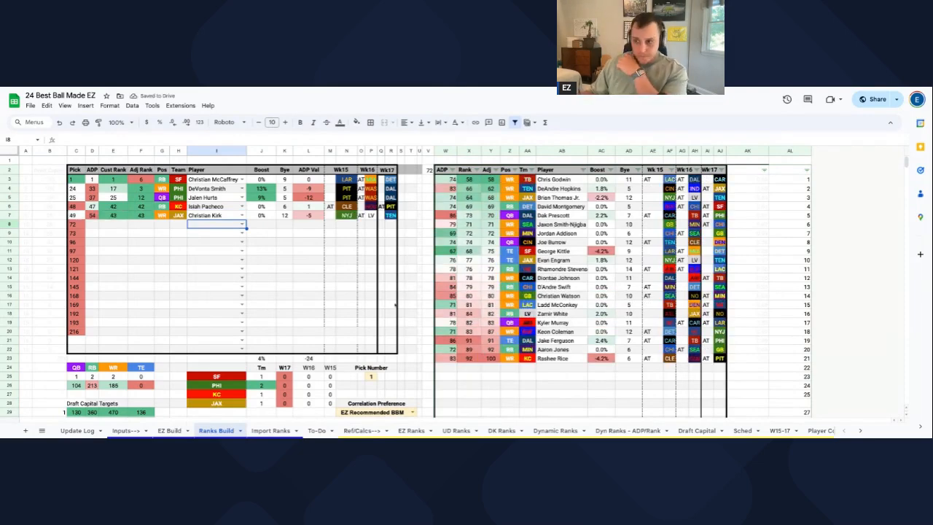
- Look over the Correlated Only BPA table beneath the player rankings on the Ranks Build sheet
{"action": "scroll", "coordinate": [429, 344], "scroll_direction": "down", "scroll_amount": 3}
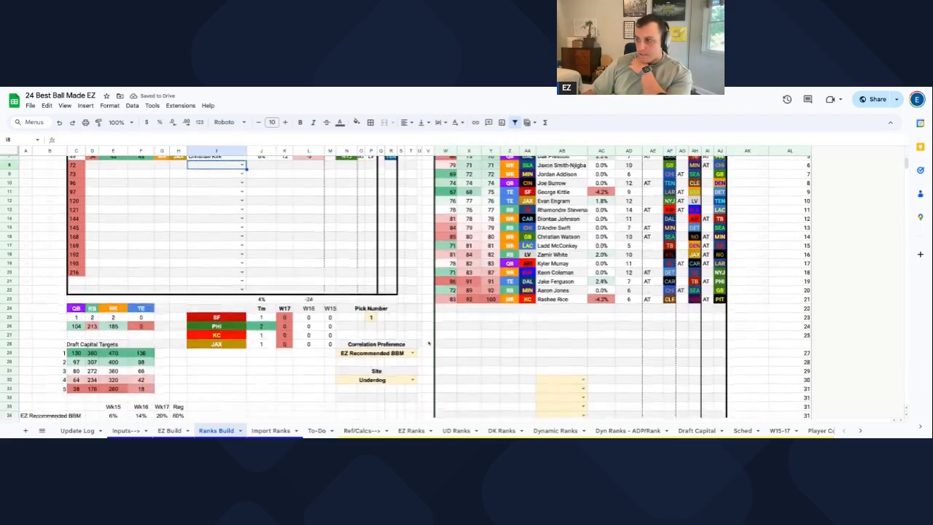
{"action": "scroll", "coordinate": [429, 343], "scroll_direction": "down", "scroll_amount": 5}
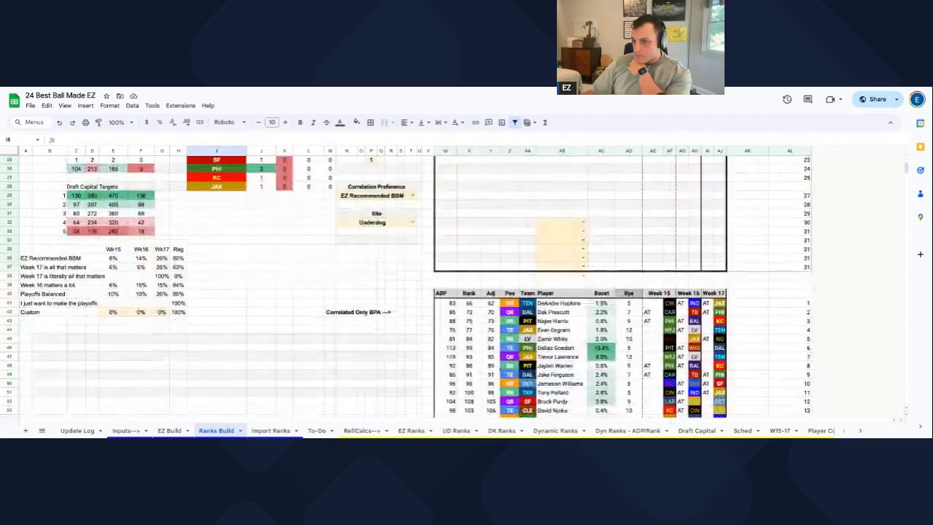
{"action": "scroll", "coordinate": [429, 344], "scroll_direction": "down", "scroll_amount": 3}
{"action": "scroll", "coordinate": [429, 343], "scroll_direction": "up", "scroll_amount": 10}
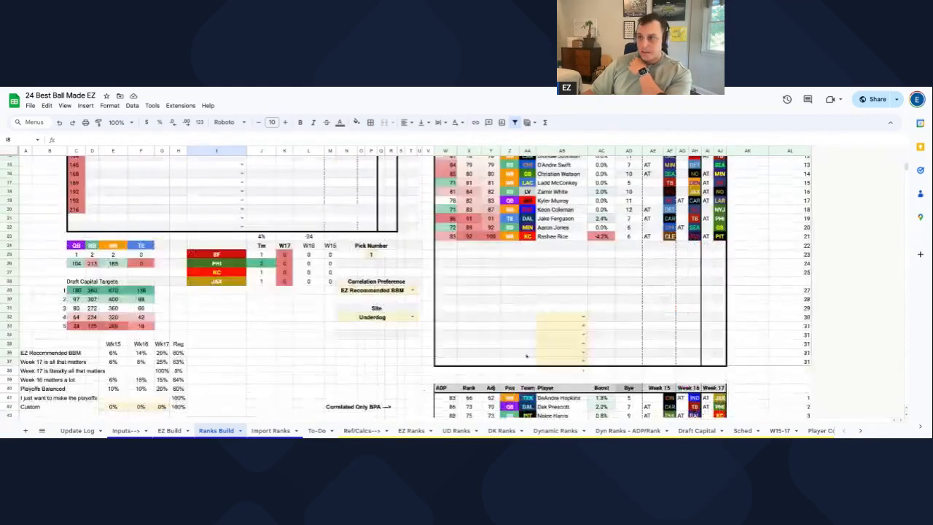
- Examine the id column and the other header cells of the pasted rankings on the Import Ranks sheet
{"action": "left_click", "coordinate": [283, 430]}
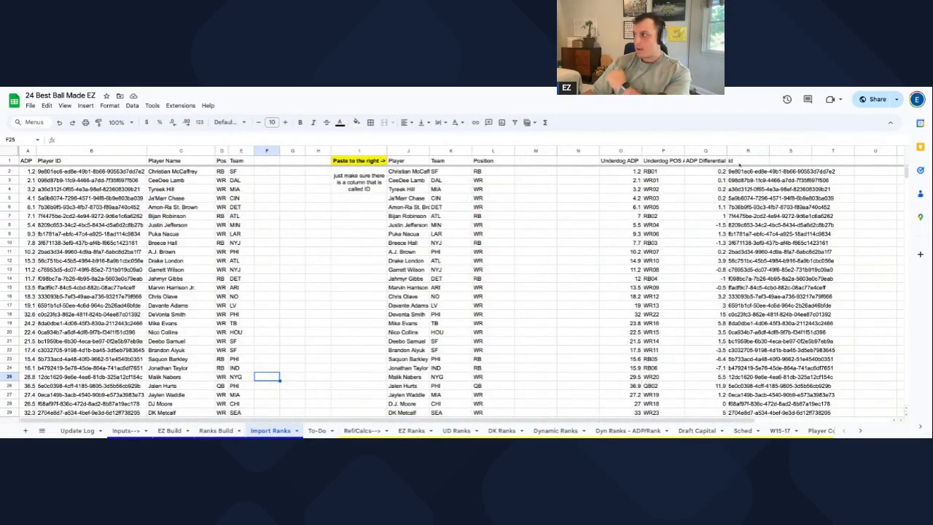
{"action": "left_click_drag", "start_coordinate": [739, 165], "coordinate": [738, 188]}
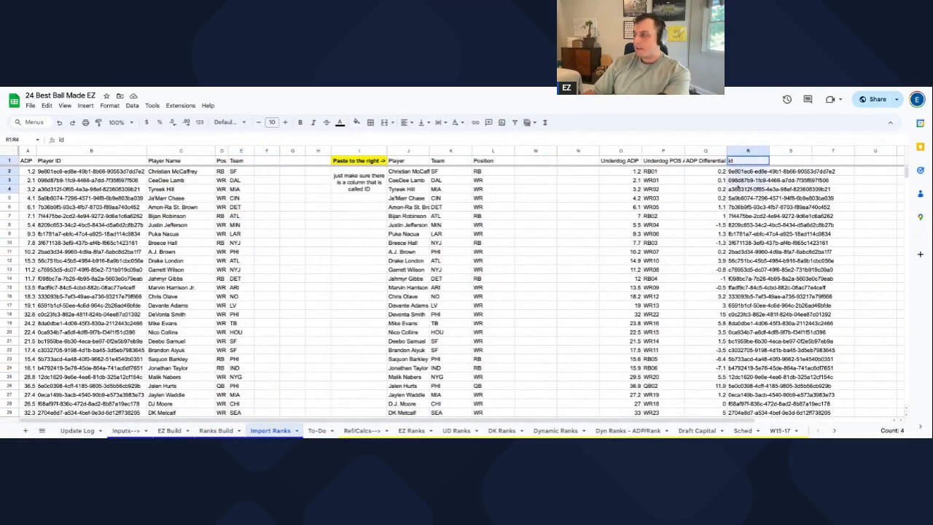
{"action": "left_click", "coordinate": [738, 162]}
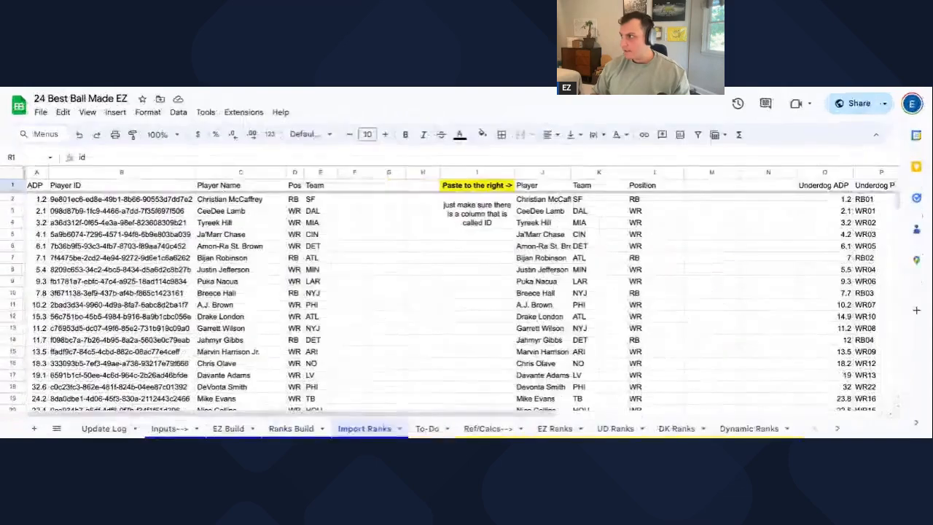
{"action": "key", "text": "Right"}
{"action": "key", "text": "Right"}
{"action": "key", "text": "Right"}
{"action": "key", "text": "Left"}
{"action": "key", "text": "Left"}
{"action": "key", "text": "Left"}
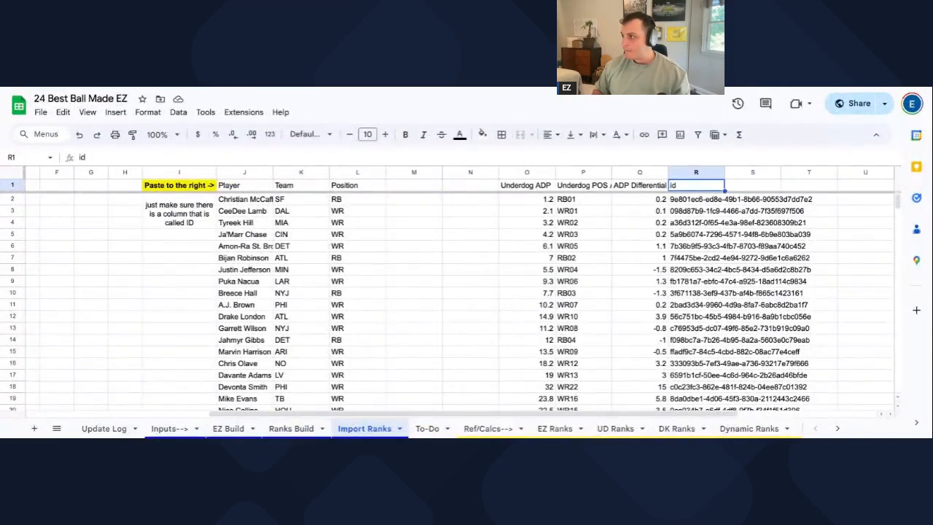
{"action": "key", "text": "Left"}
{"action": "key", "text": "Left"}
{"action": "key", "text": "Left"}
{"action": "key", "text": "Left"}
{"action": "key", "text": "Left"}
{"action": "key", "text": "Left"}
{"action": "key", "text": "Left"}
{"action": "key", "text": "Left"}
{"action": "key", "text": "Left"}
{"action": "key", "text": "Left"}
{"action": "key", "text": "Left"}
{"action": "key", "text": "Left"}
{"action": "key", "text": "Left"}
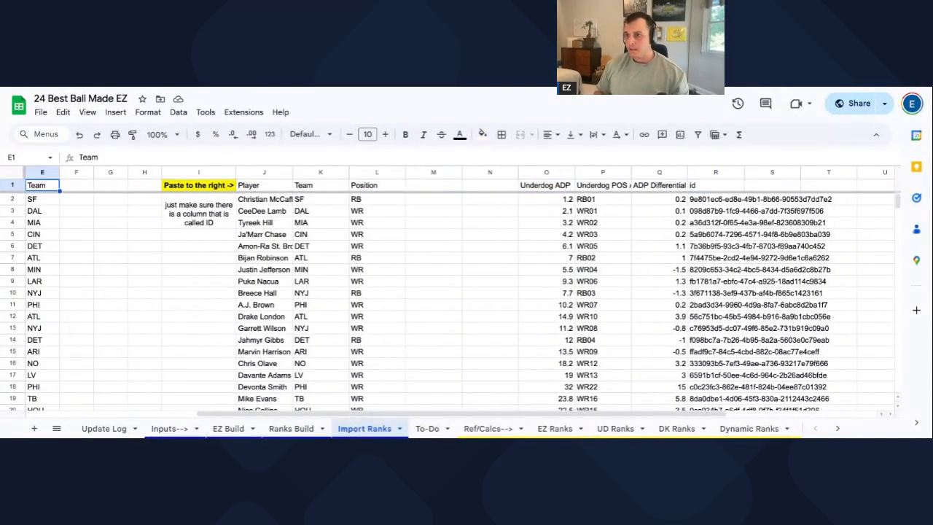
{"action": "key", "text": "Left"}
{"action": "key", "text": "Left"}
{"action": "key", "text": "Left"}
{"action": "key", "text": "Left"}
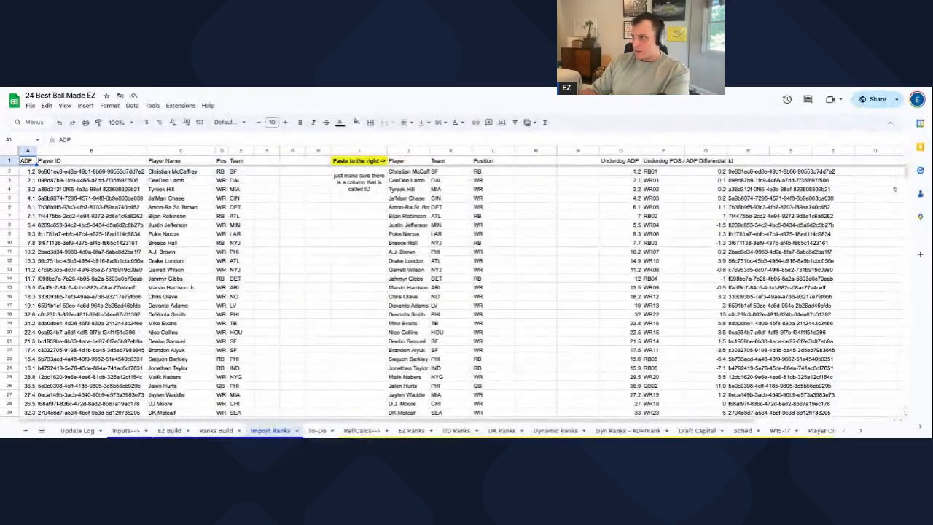
- Clear columns J to T on the Import Ranks sheet and restore the pasted rankings there
{"action": "left_click_drag", "start_coordinate": [408, 151], "coordinate": [834, 151]}
{"action": "key", "text": "Delete"}
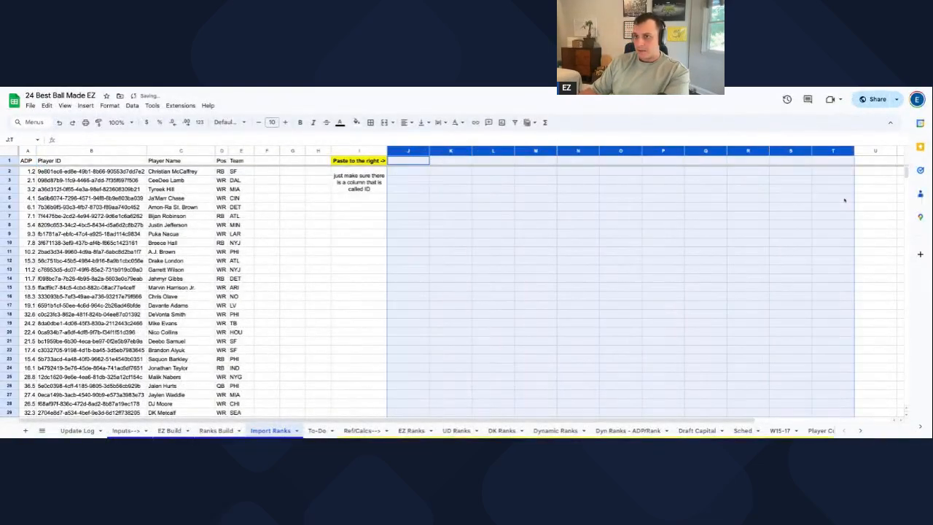
{"action": "key", "text": "ctrl+v"}
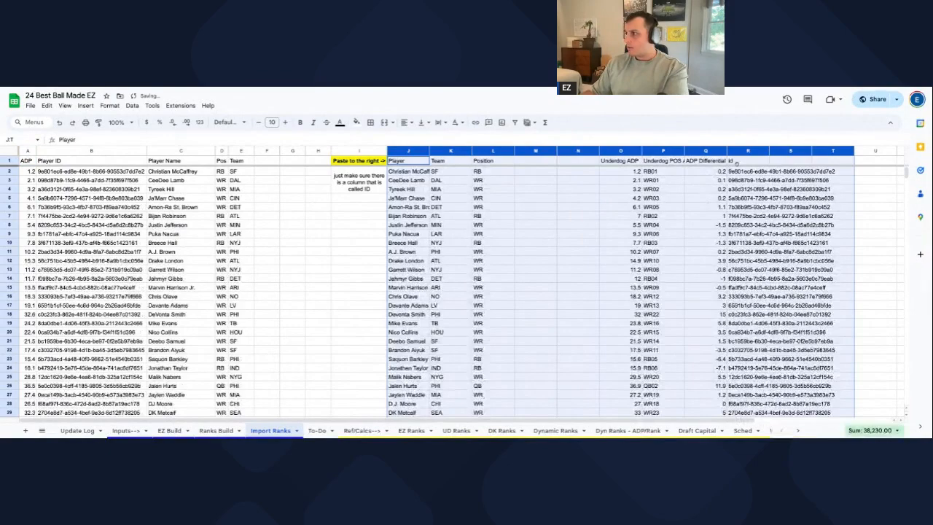
- Clear the id values in column R, followed by all the pasted rankings in columns J to R
{"action": "left_click", "coordinate": [744, 189]}
{"action": "left_click", "coordinate": [748, 151]}
{"action": "key", "text": "Delete"}
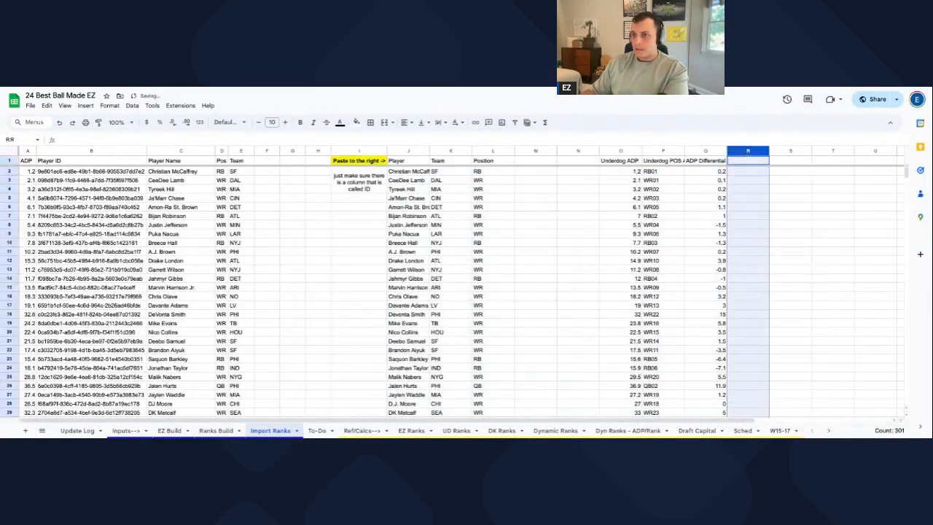
{"action": "left_click_drag", "start_coordinate": [408, 151], "coordinate": [747, 151]}
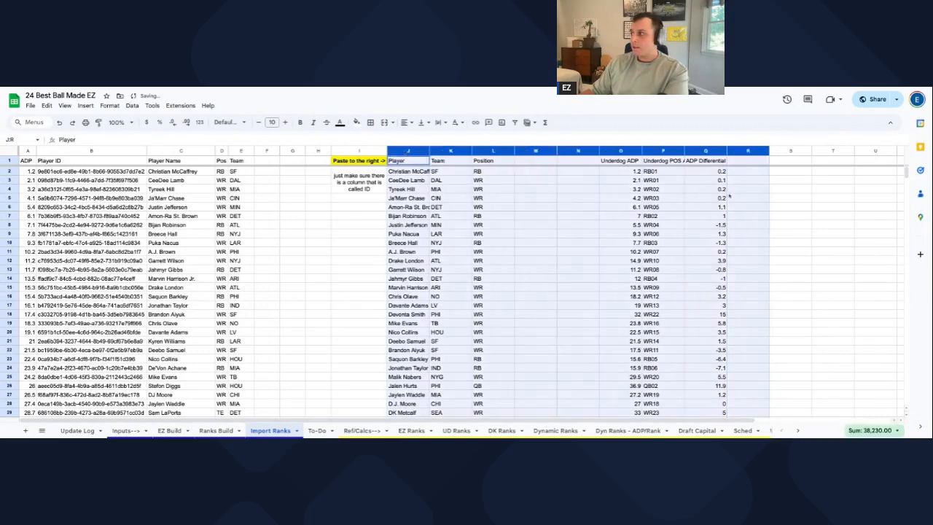
{"action": "key", "text": "Delete"}
{"action": "left_click", "coordinate": [493, 314]}
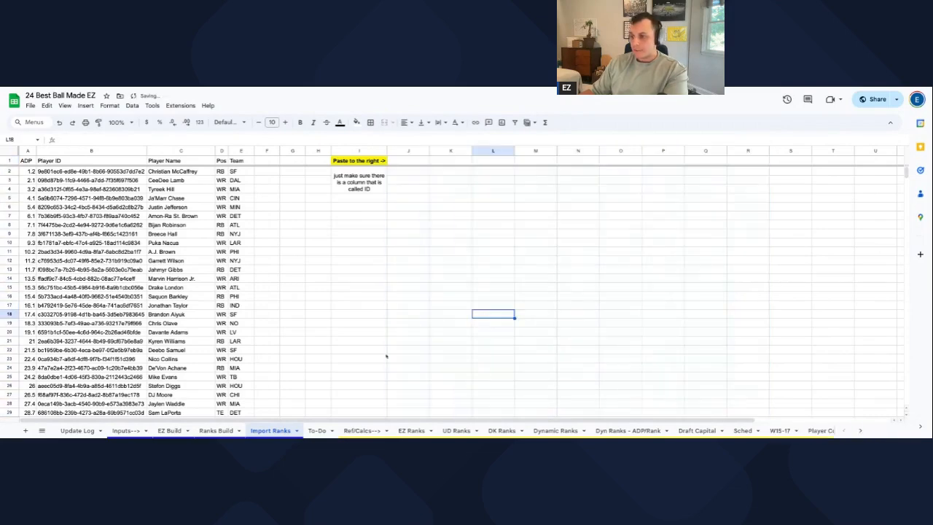
- Review the subscription plans on the DFS and Best Ball Made EZ home page and return to the Ranks Build sheet
{"action": "left_click", "coordinate": [199, 427]}
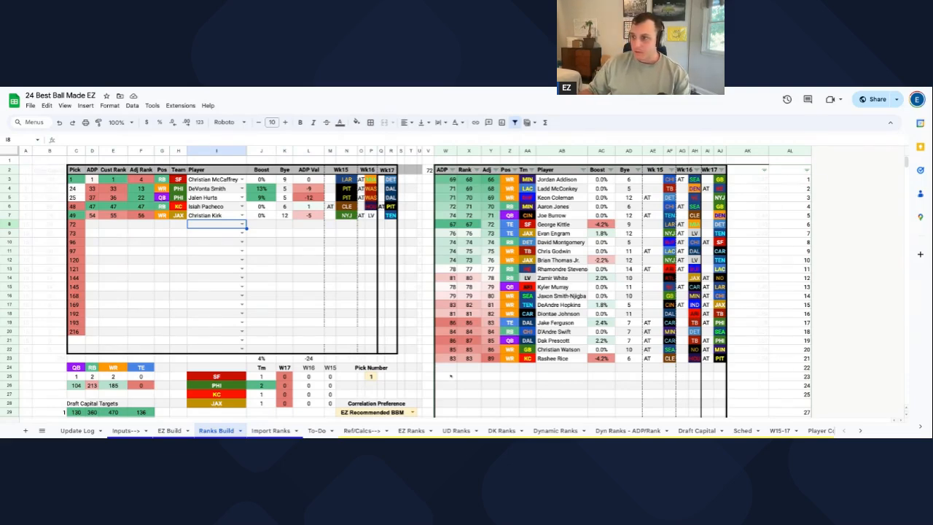
{"action": "key", "text": "ctrl+Tab"}
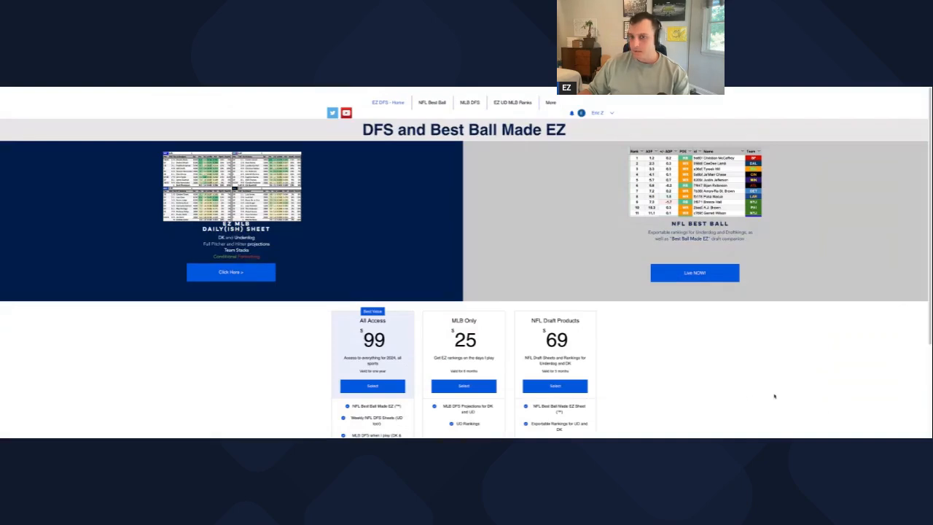
{"action": "scroll", "coordinate": [775, 396], "scroll_direction": "down", "scroll_amount": 3}
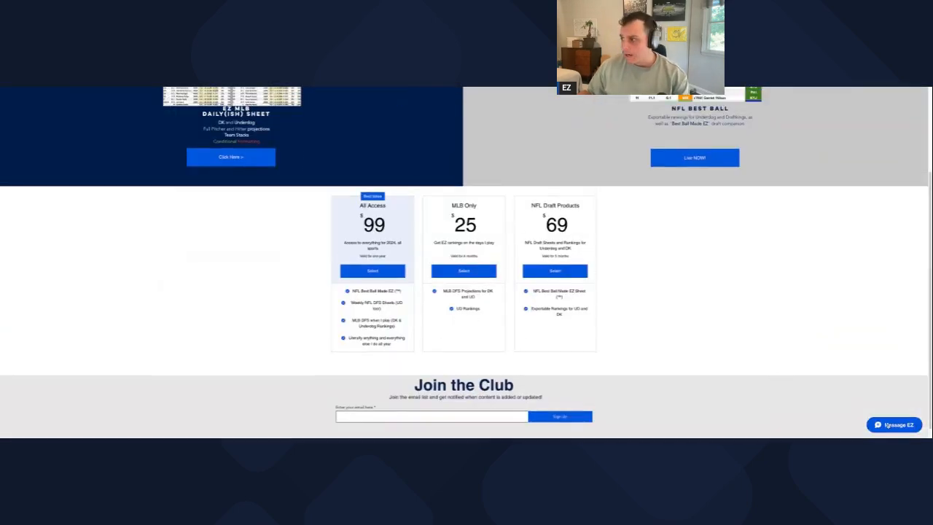
{"action": "scroll", "coordinate": [735, 346], "scroll_direction": "up", "scroll_amount": 3}
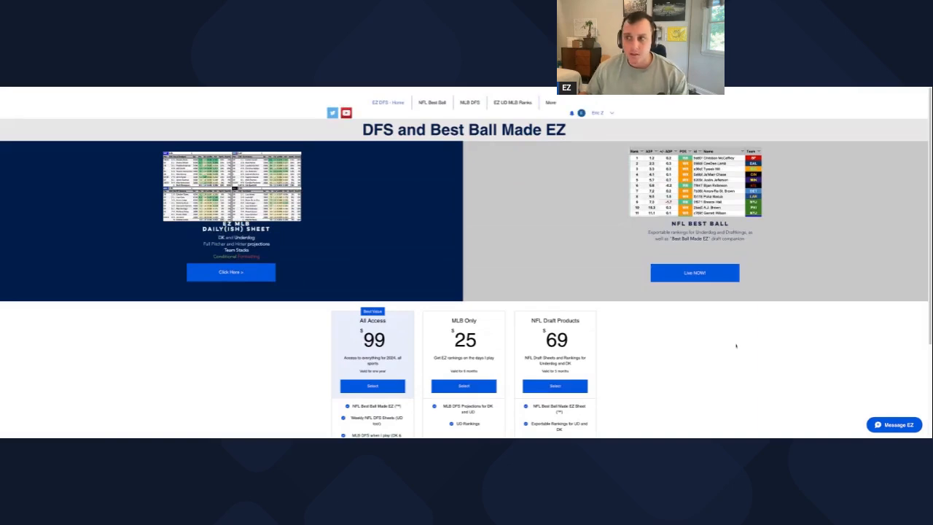
{"action": "key", "text": "alt+Left"}
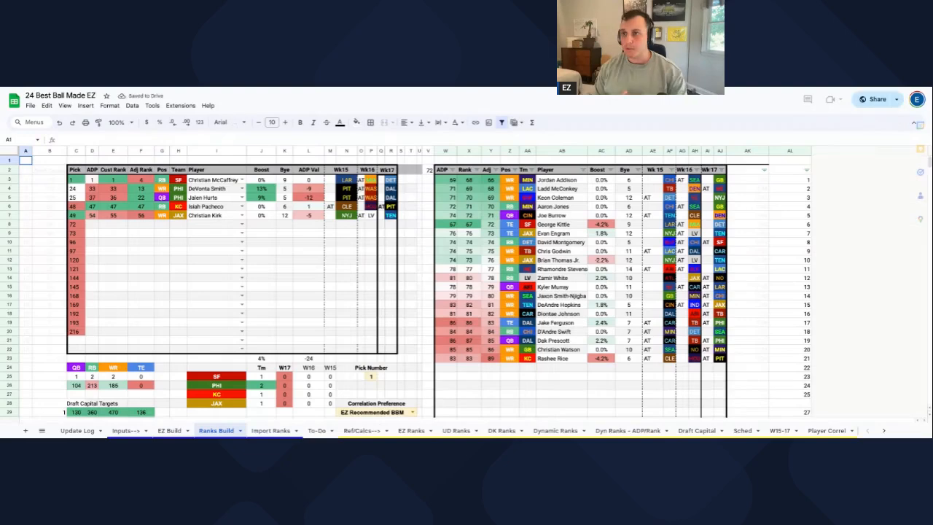